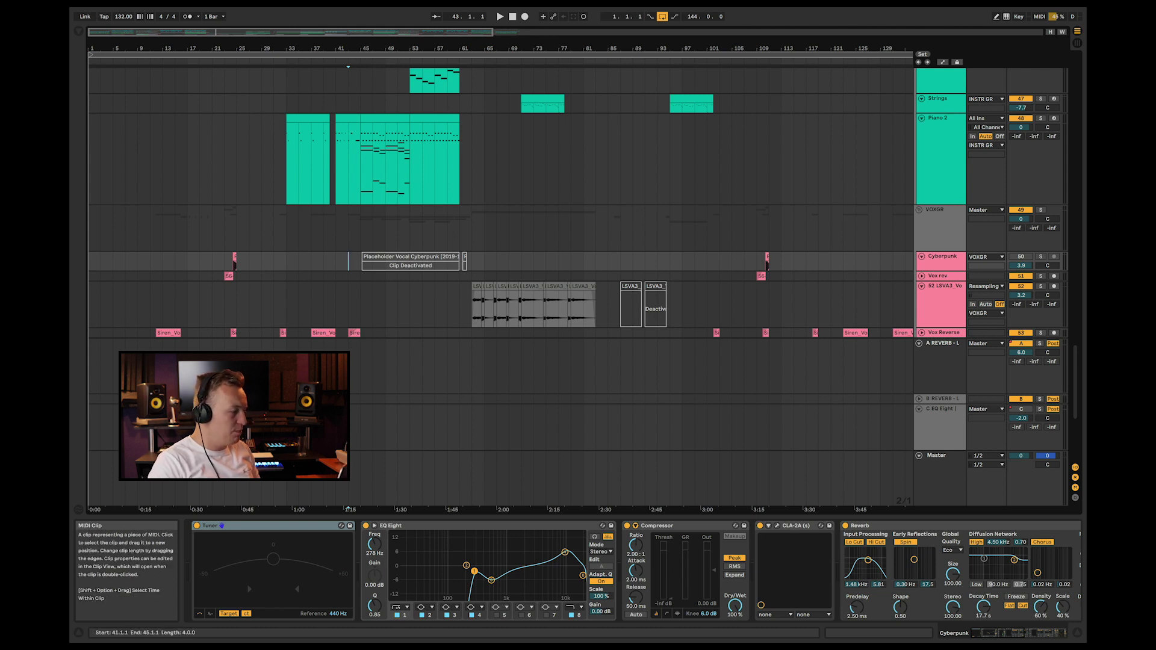
# - Select the Piano 2 clip at bar 41, solo the track and play it
pyautogui.click(347, 118)
pyautogui.press('space')
pyautogui.press('s')
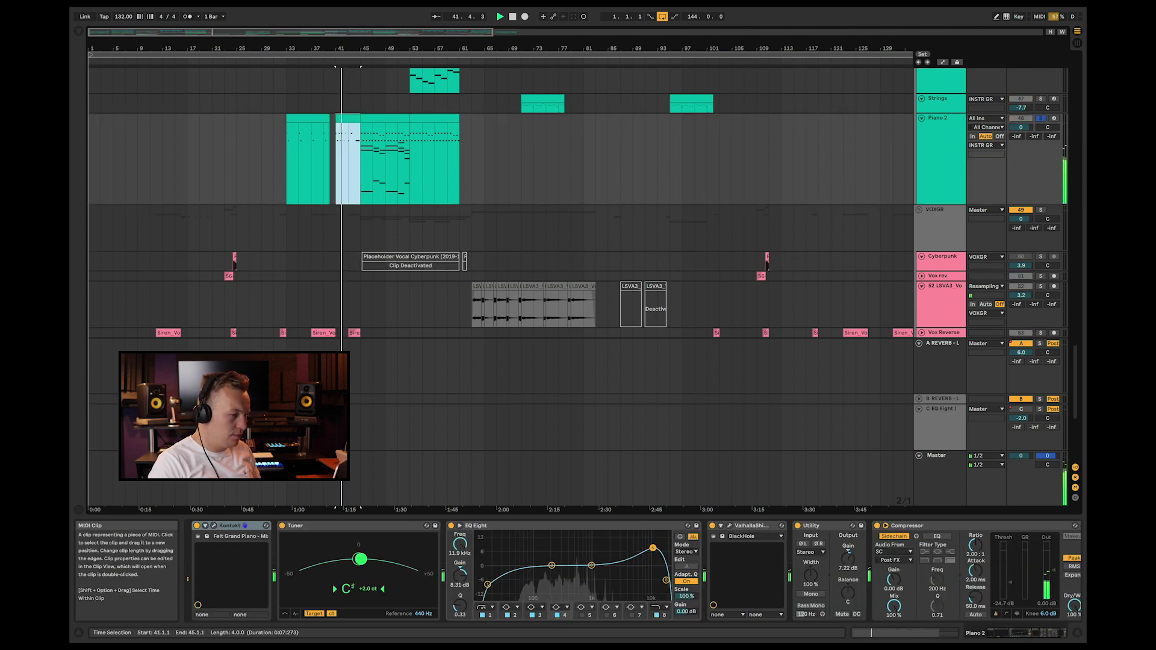
# - Play the soloed Piano 2 part from bar 45, where the added chords begin
pyautogui.moveTo(348, 48); pyautogui.dragTo(345, 73)
pyautogui.click(378, 163)
pyautogui.press('space')
pyautogui.press('space')
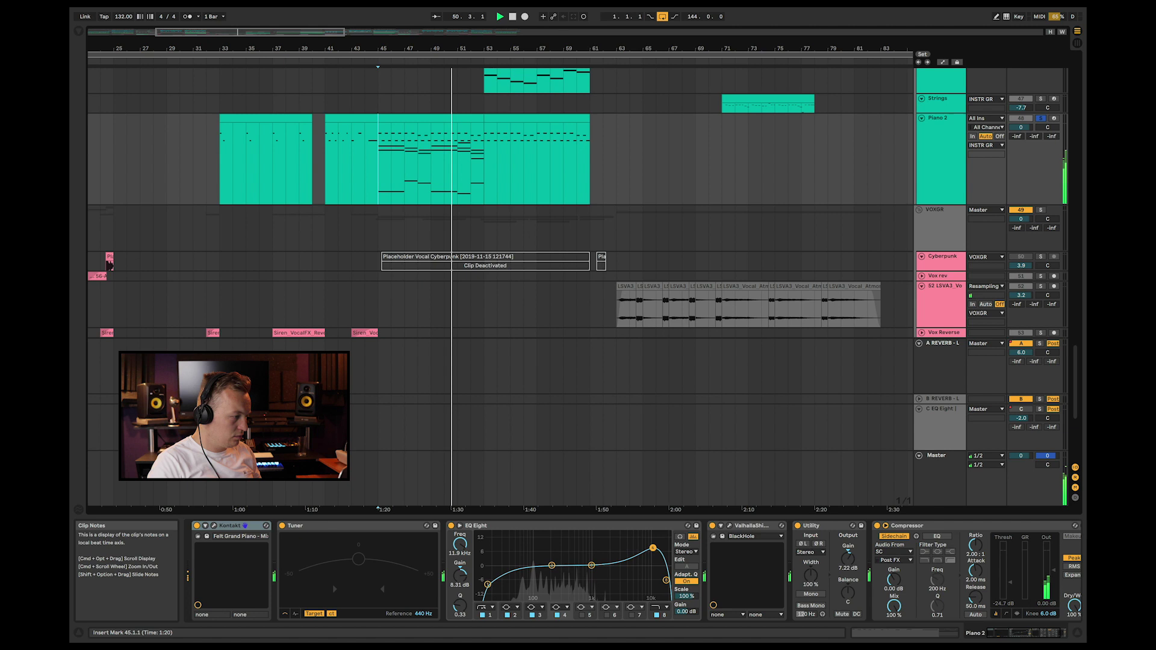
pyautogui.press('space')
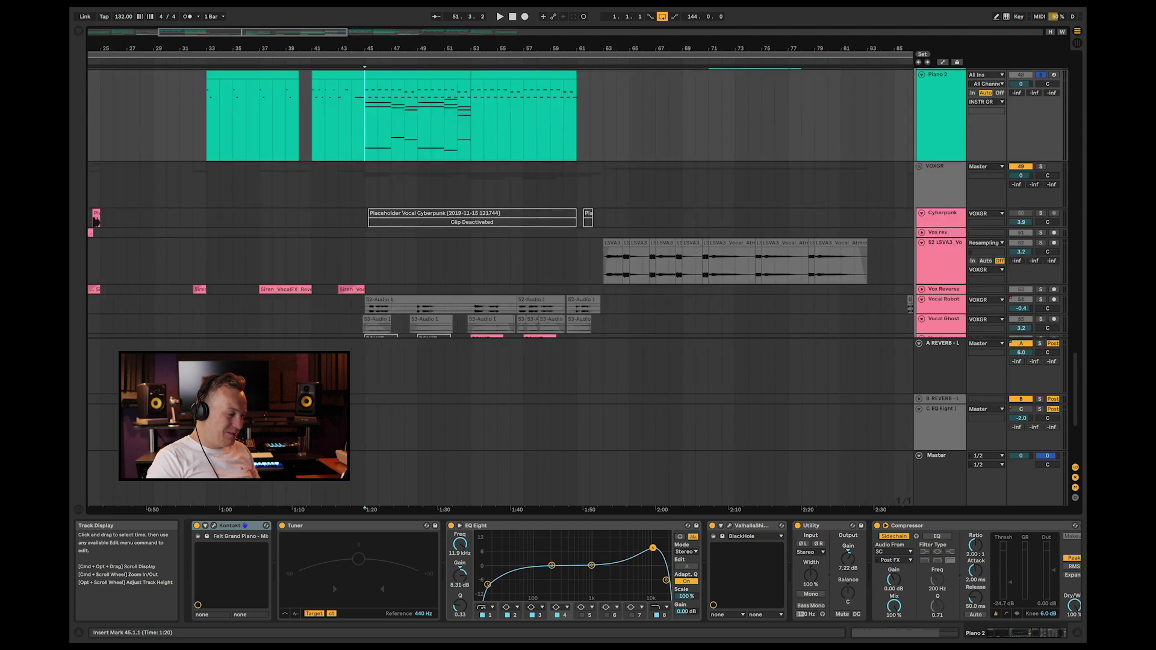
# - Activate the Placeholder Vocal Cyberpunk clip and audition it soloed, looking over the track's effects chain
pyautogui.click(470, 208)
pyautogui.press('0')
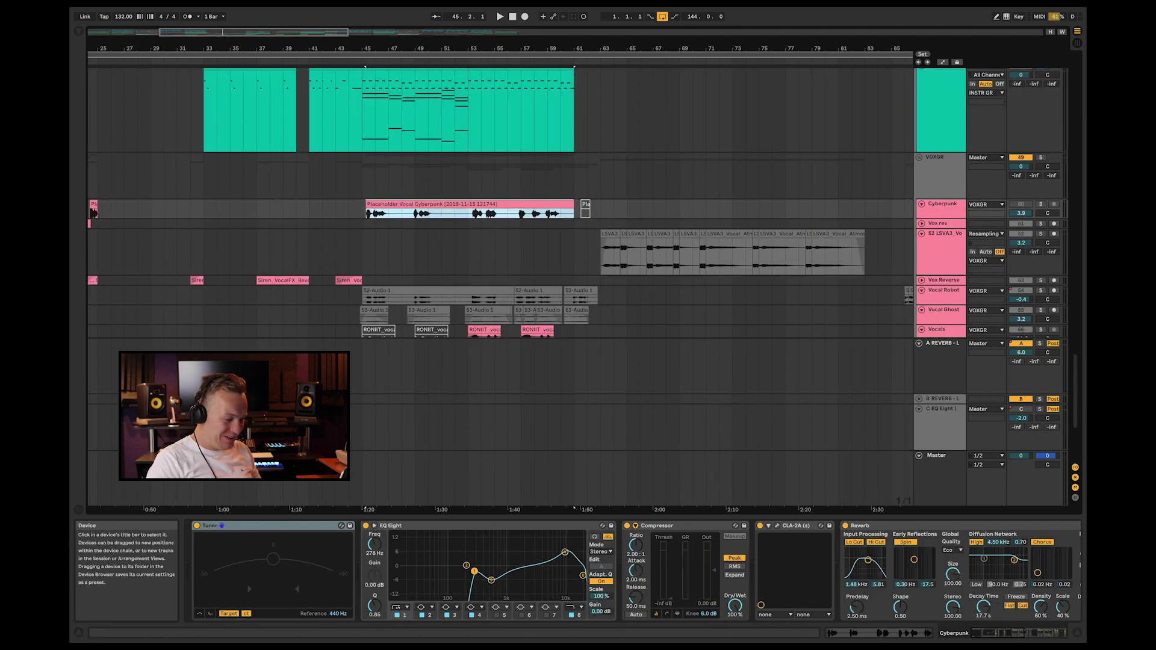
pyautogui.hscroll(8, 632, 525)
pyautogui.hscroll(3, 632, 572)
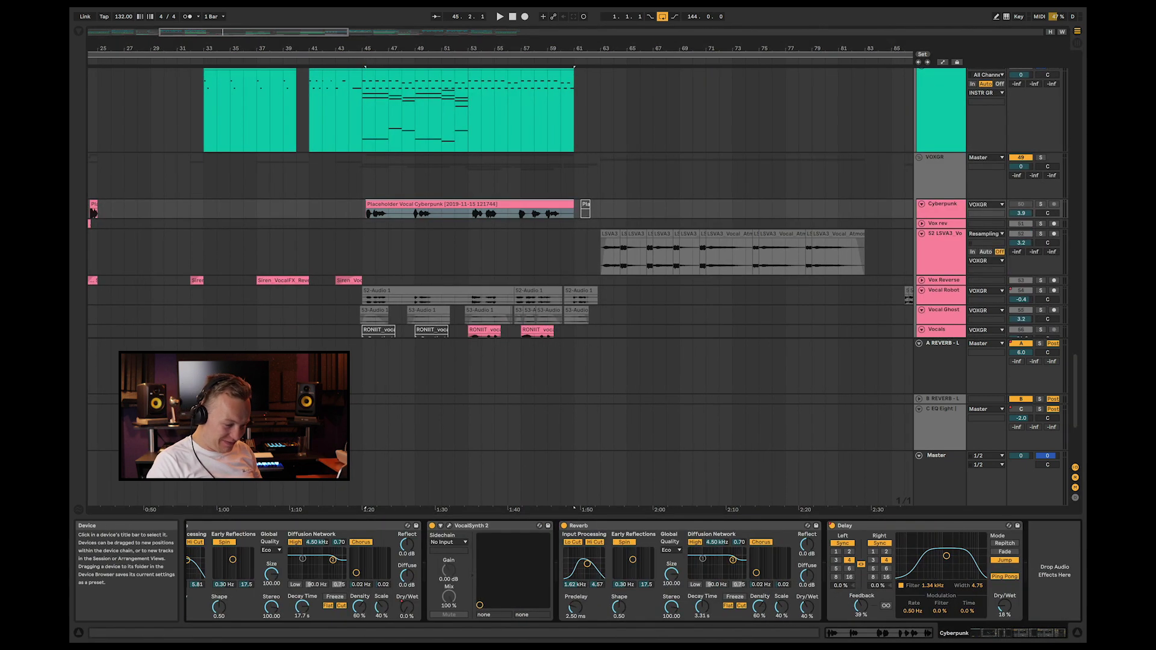
pyautogui.click(470, 204)
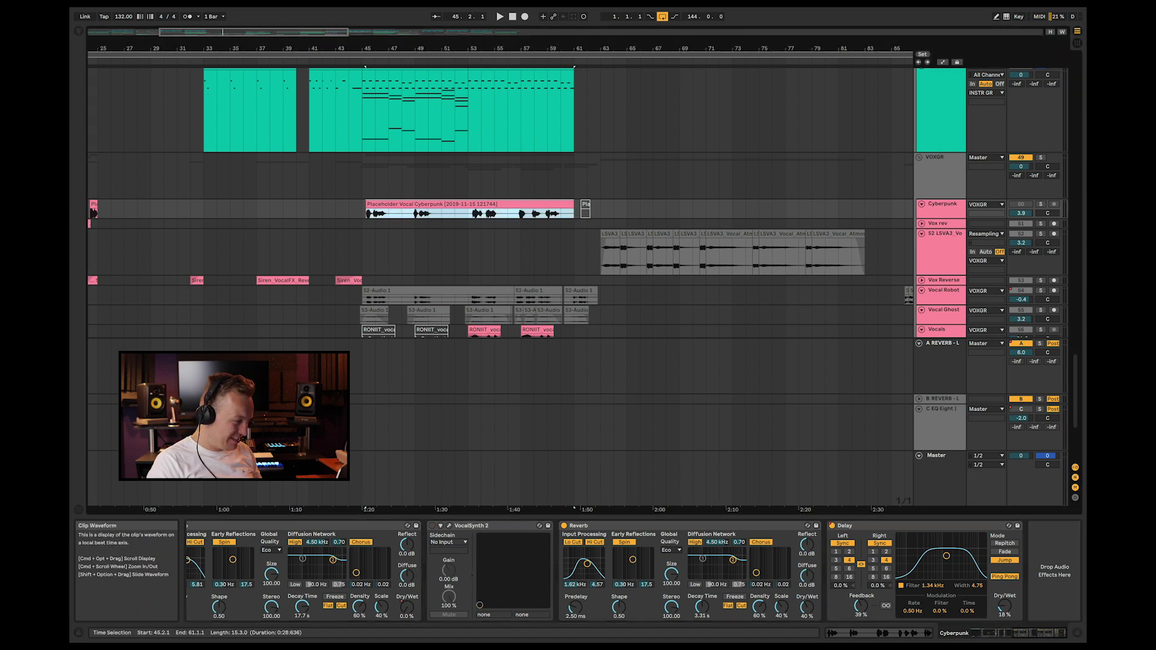
pyautogui.press('space')
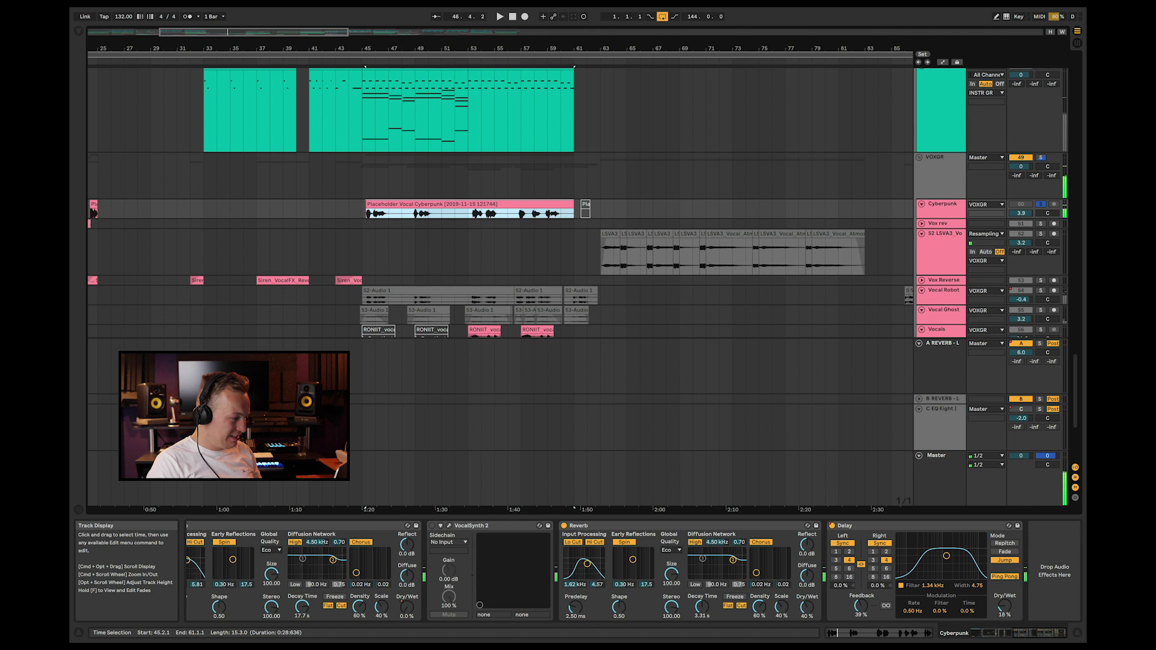
pyautogui.press('space')
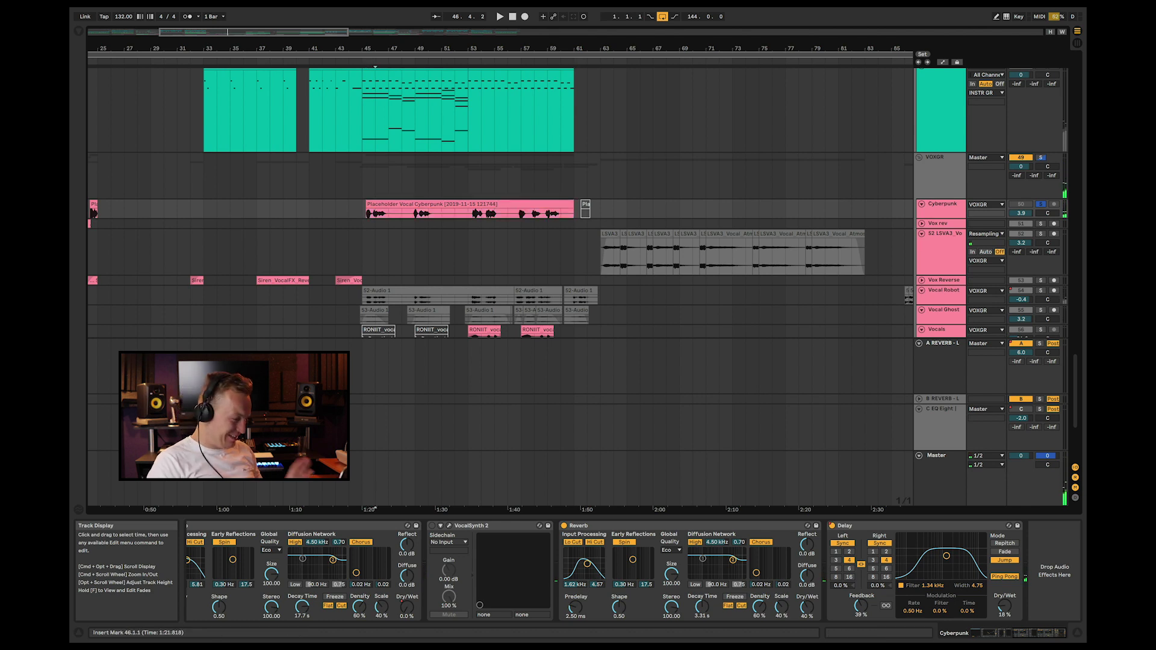
# - Deactivate the Placeholder Vocal Cyberpunk clip and play the Vocal Robot track soloed from bar 45
pyautogui.click(437, 299)
pyautogui.click(1039, 291)
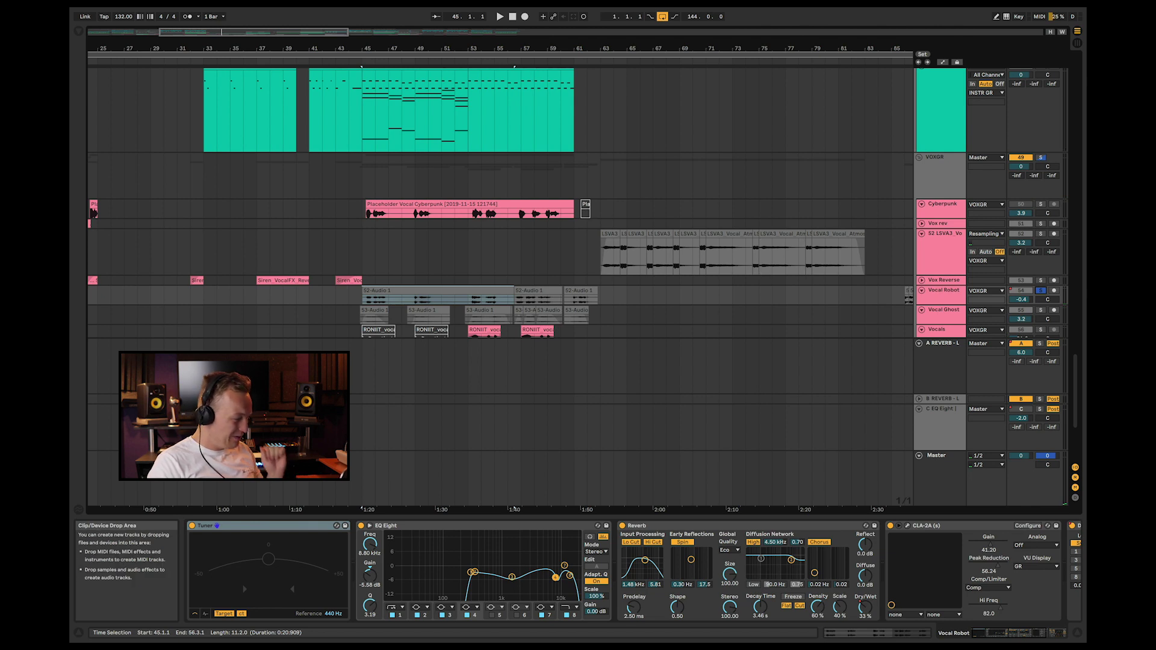
pyautogui.click(469, 204)
pyautogui.press('0')
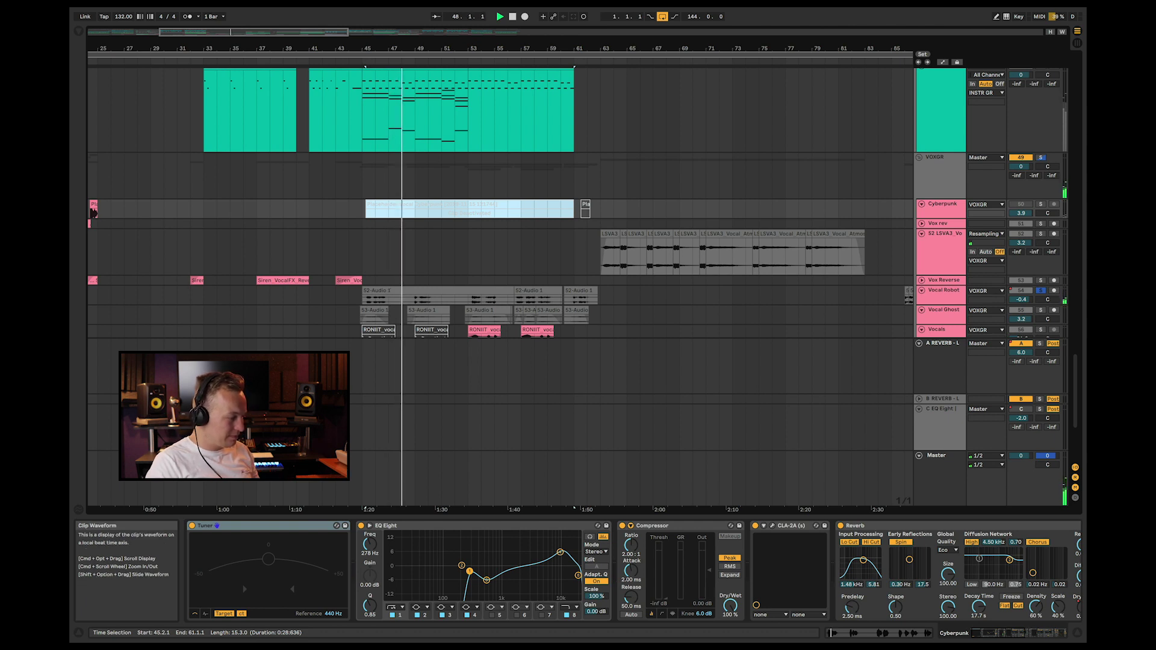
pyautogui.moveTo(422, 48); pyautogui.dragTo(445, 50)
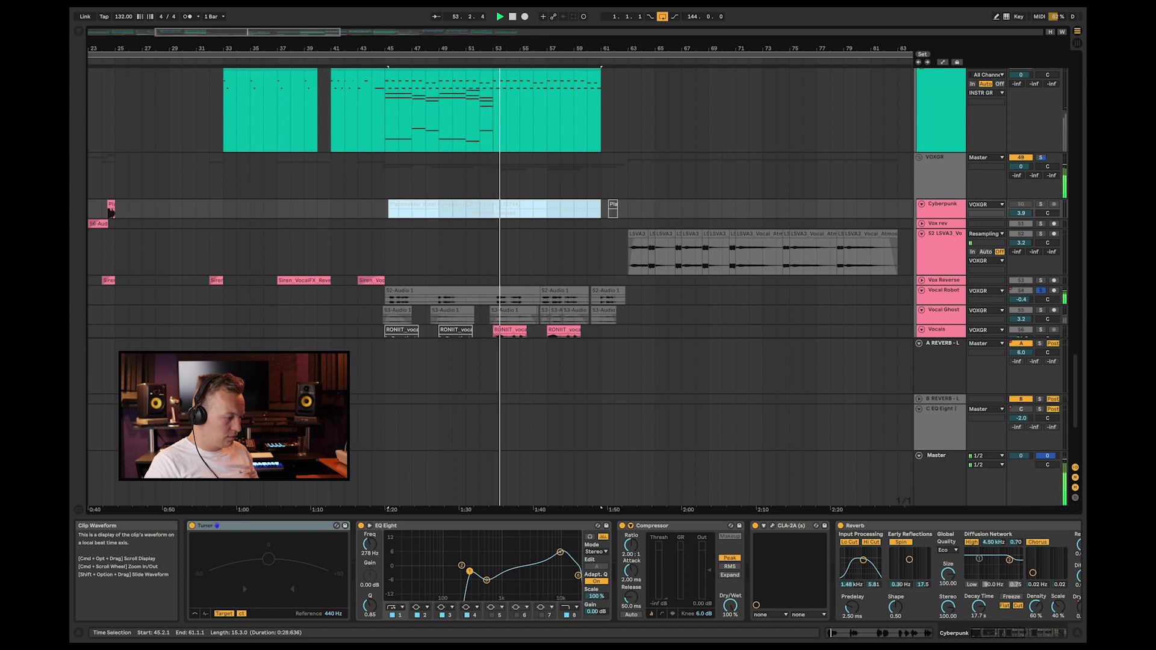
pyautogui.press('space')
# - Solo the Vocal Ghost track and play it together with Vocal Robot from the first ghost clip
pyautogui.click(461, 290)
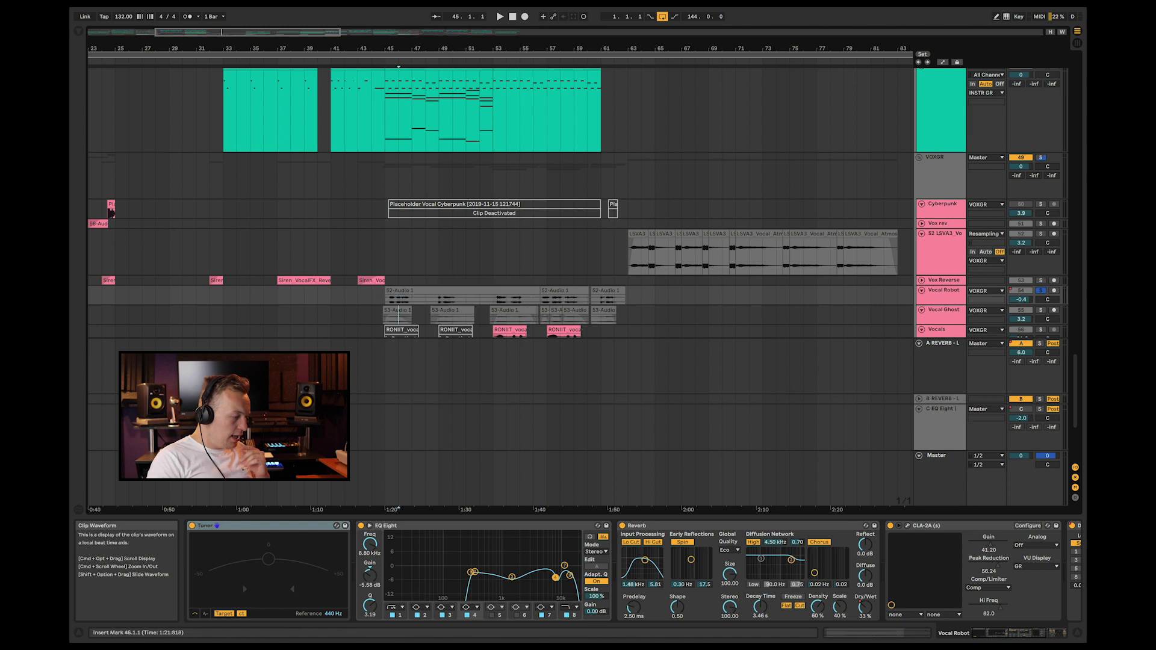
pyautogui.click(396, 310)
pyautogui.click(1040, 310)
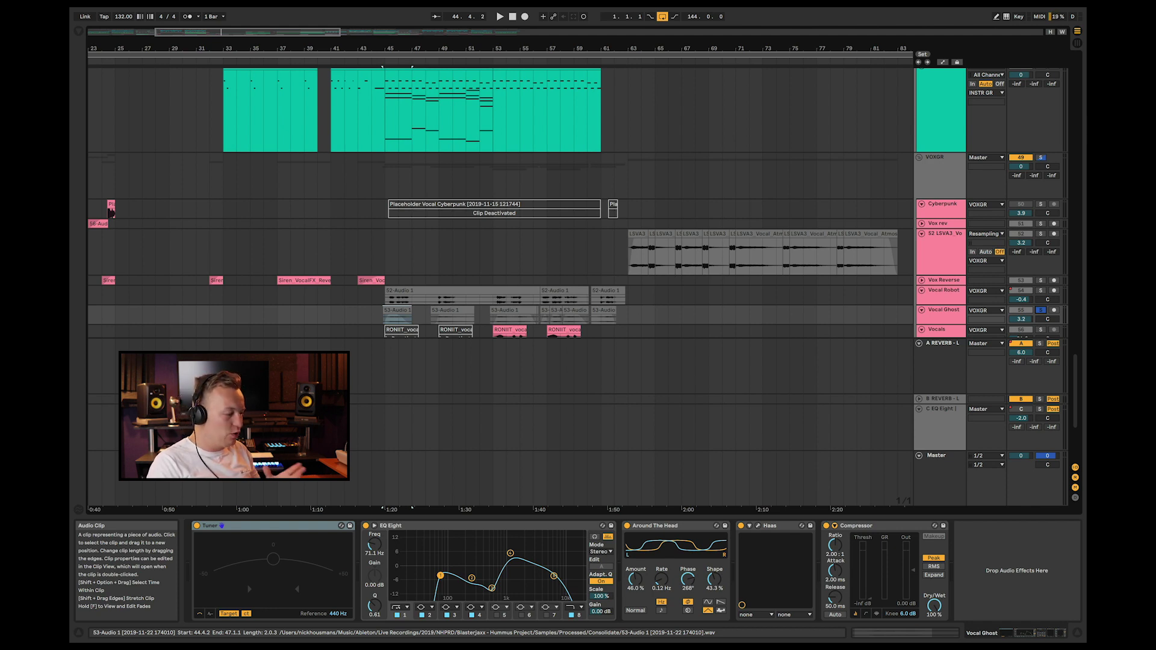
pyautogui.press('space')
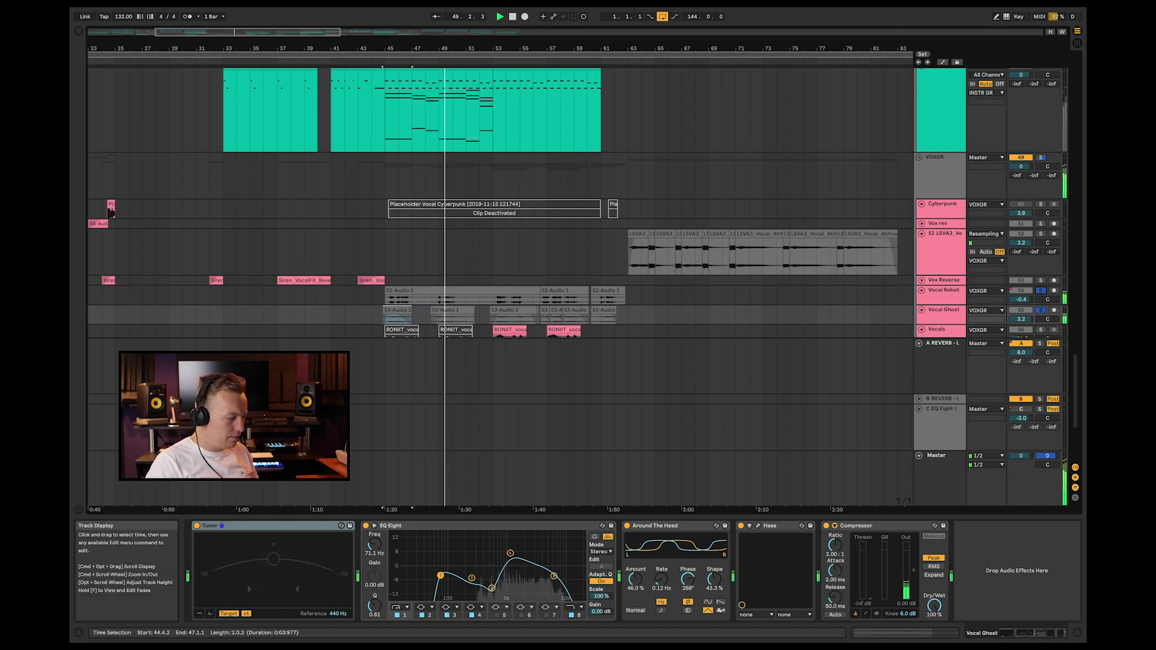
# - Solo the Moog2 track and play its clip from bar 53 to 57
pyautogui.scroll(10, 500, 286)
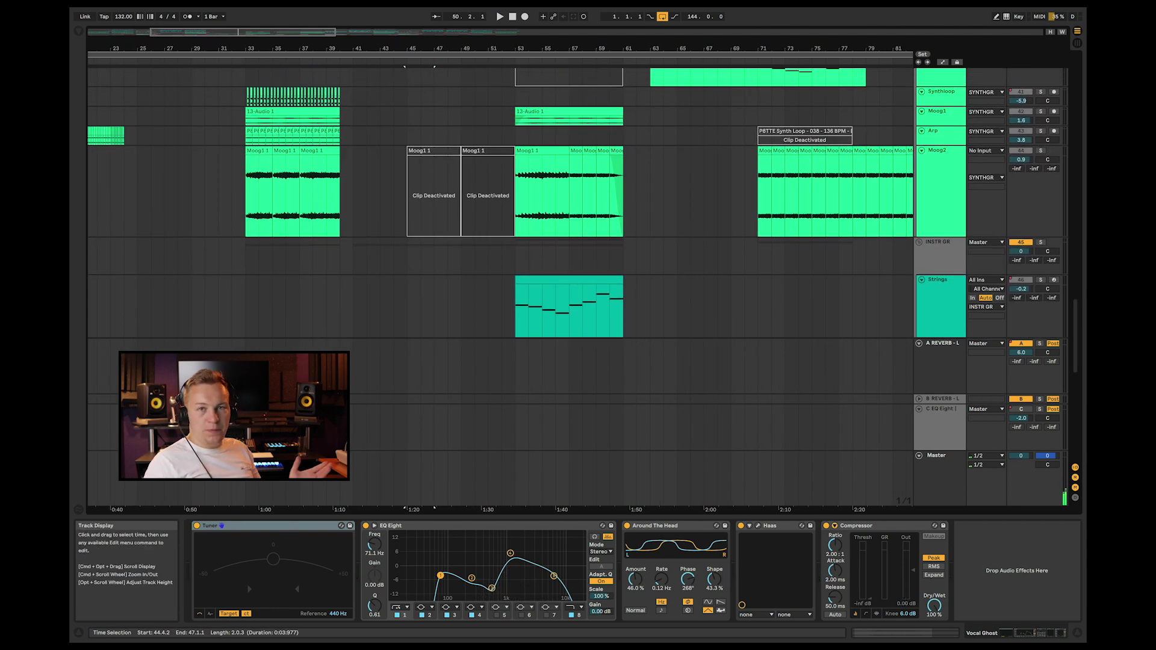
pyautogui.click(515, 195)
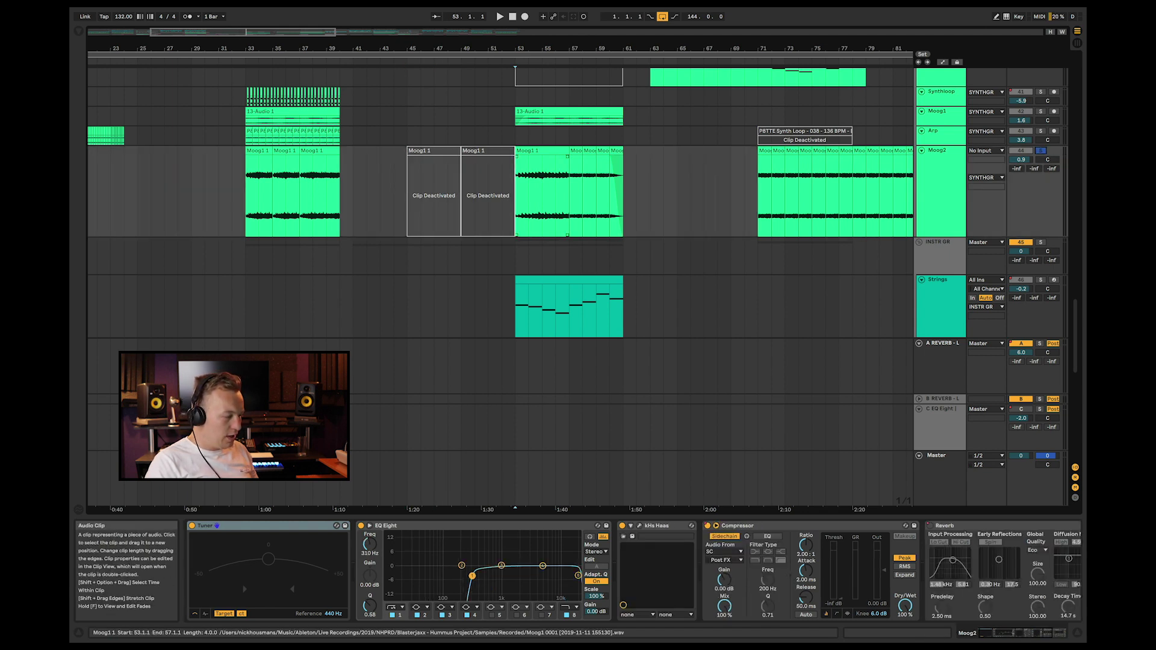
pyautogui.click(541, 151)
pyautogui.moveTo(568, 196); pyautogui.dragTo(515, 195)
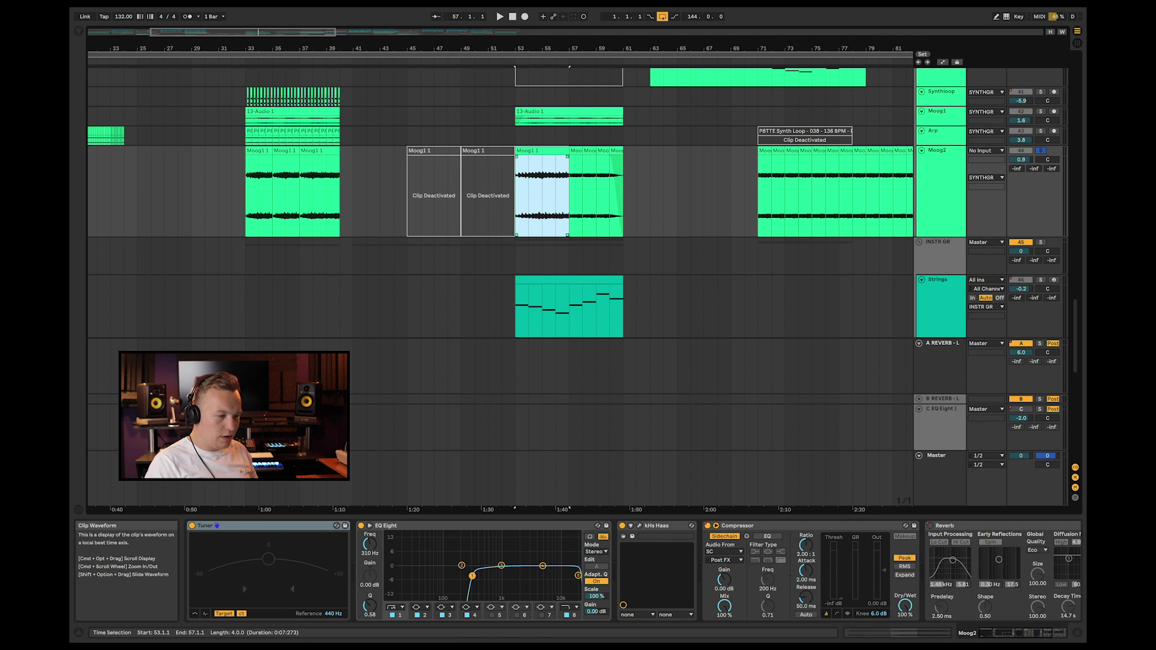
pyautogui.press('space')
pyautogui.scroll(1, 499, 283)
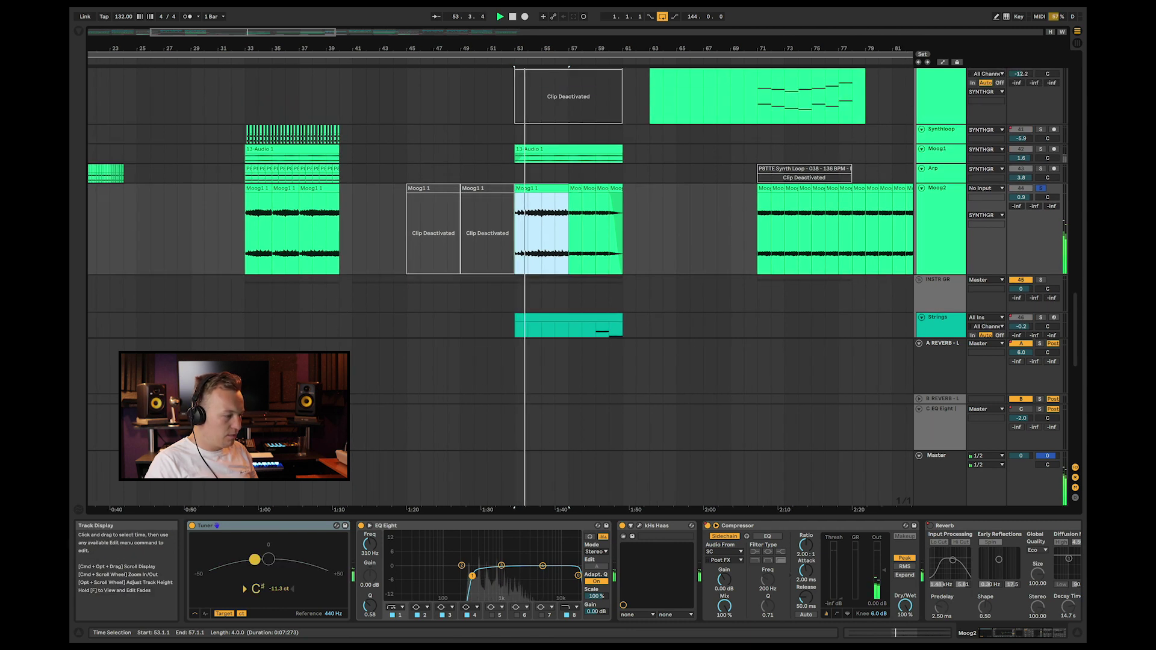
# - Solo the Moog1 track during playback and enlarge its track height
pyautogui.click(1040, 149)
pyautogui.click(940, 149)
pyautogui.moveTo(941, 163); pyautogui.dragTo(940, 217)
pyautogui.scroll(-4, 500, 283)
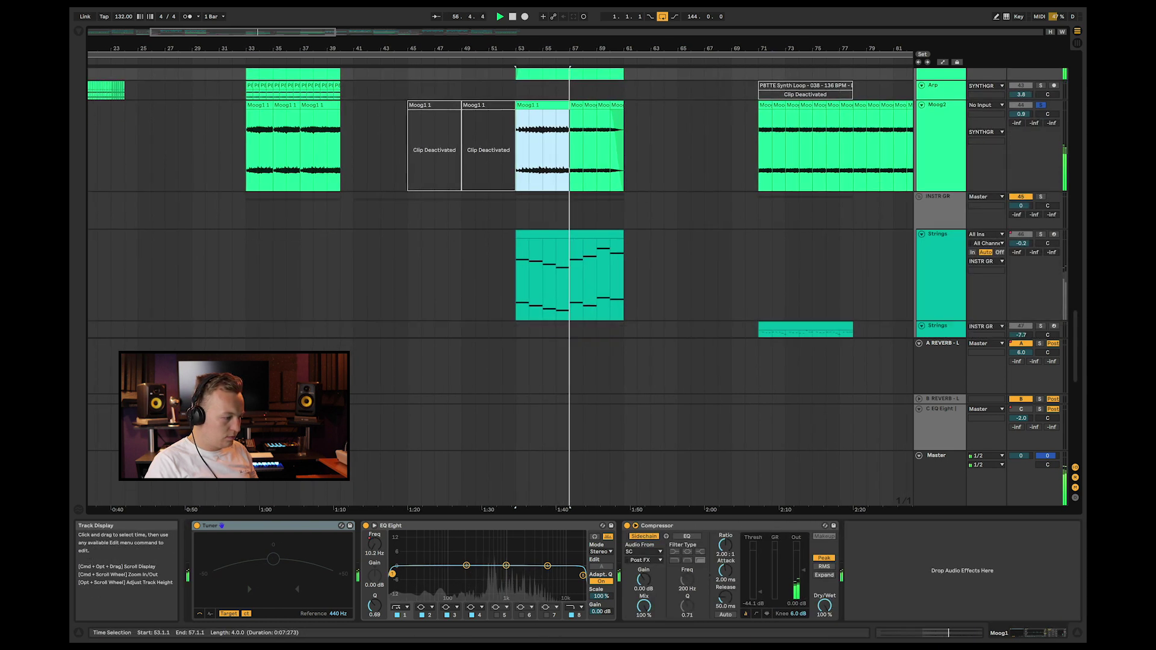
pyautogui.press('space')
# - Select the Strings clip at bar 53 and play it with the track soloed
pyautogui.click(569, 234)
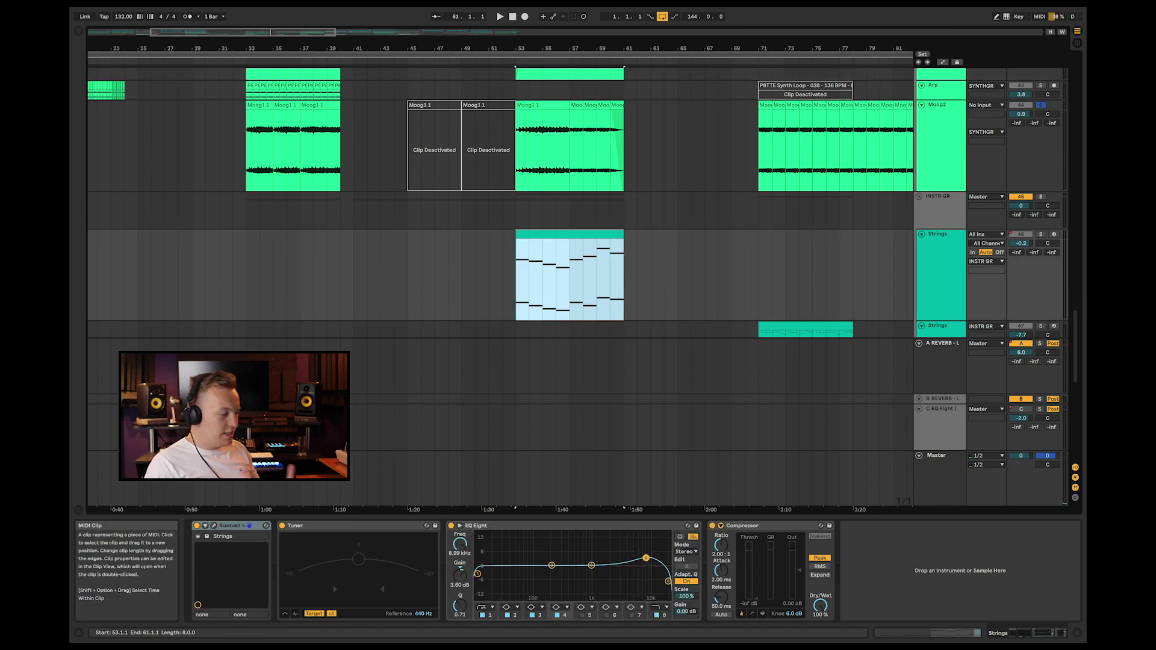
pyautogui.press('space')
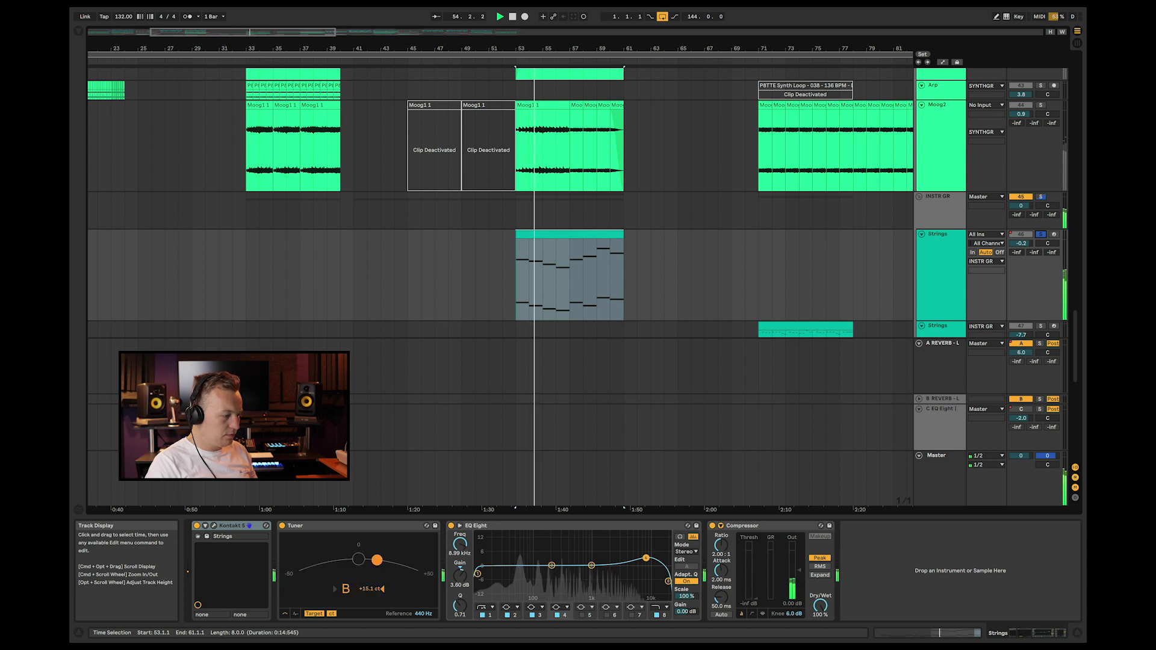
pyautogui.press('space')
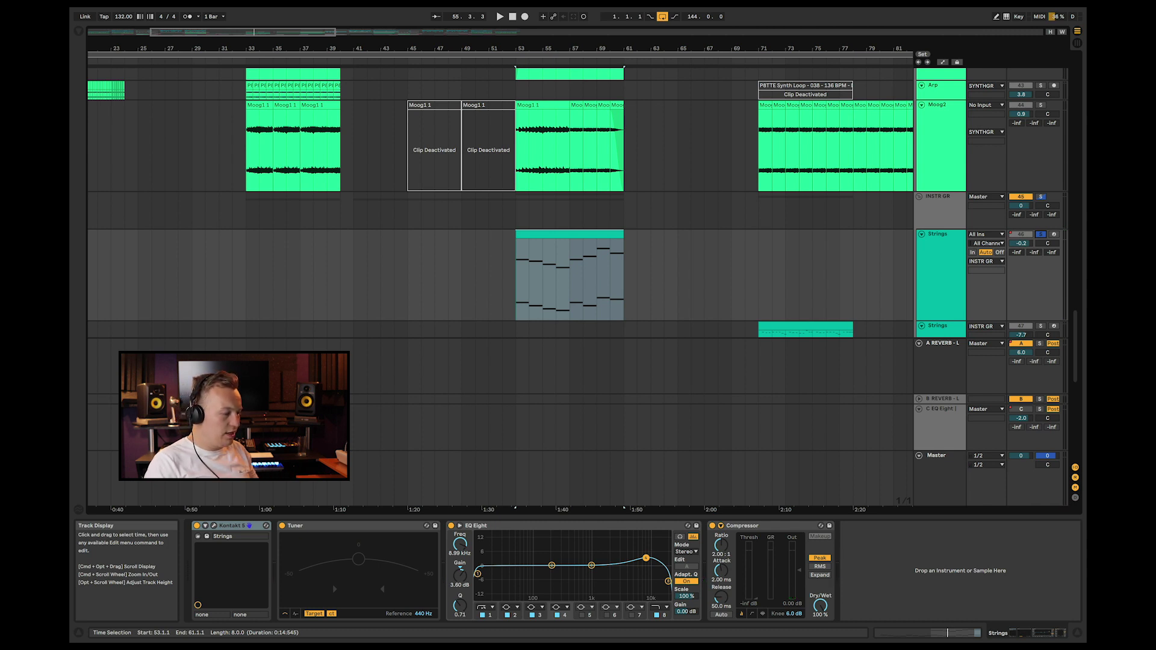
# - Solo the Breakbass track and play its Synths 1 clip from bar 53
pyautogui.scroll(3, 500, 205)
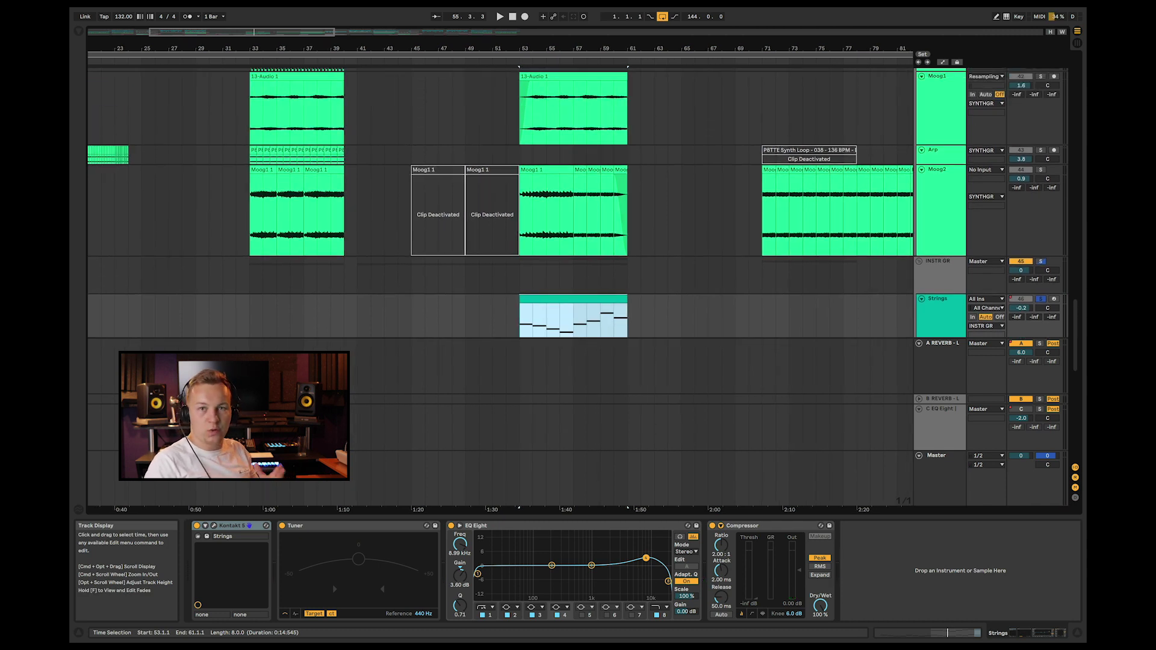
pyautogui.scroll(10, 499, 205)
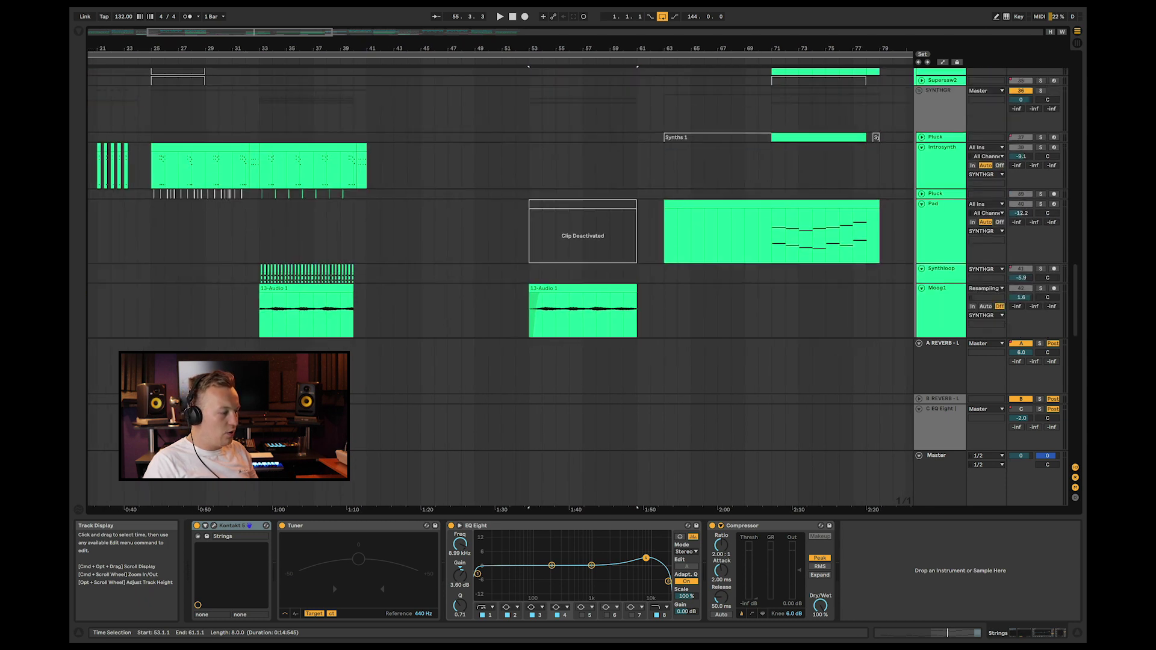
pyautogui.scroll(10, 500, 204)
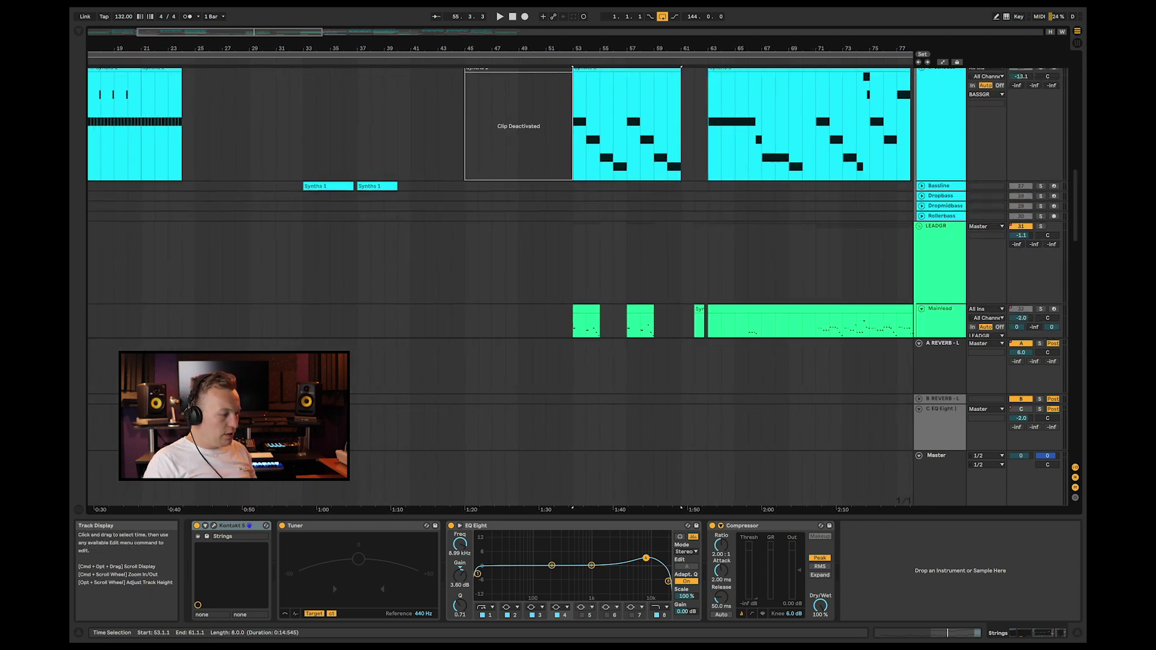
pyautogui.click(626, 97)
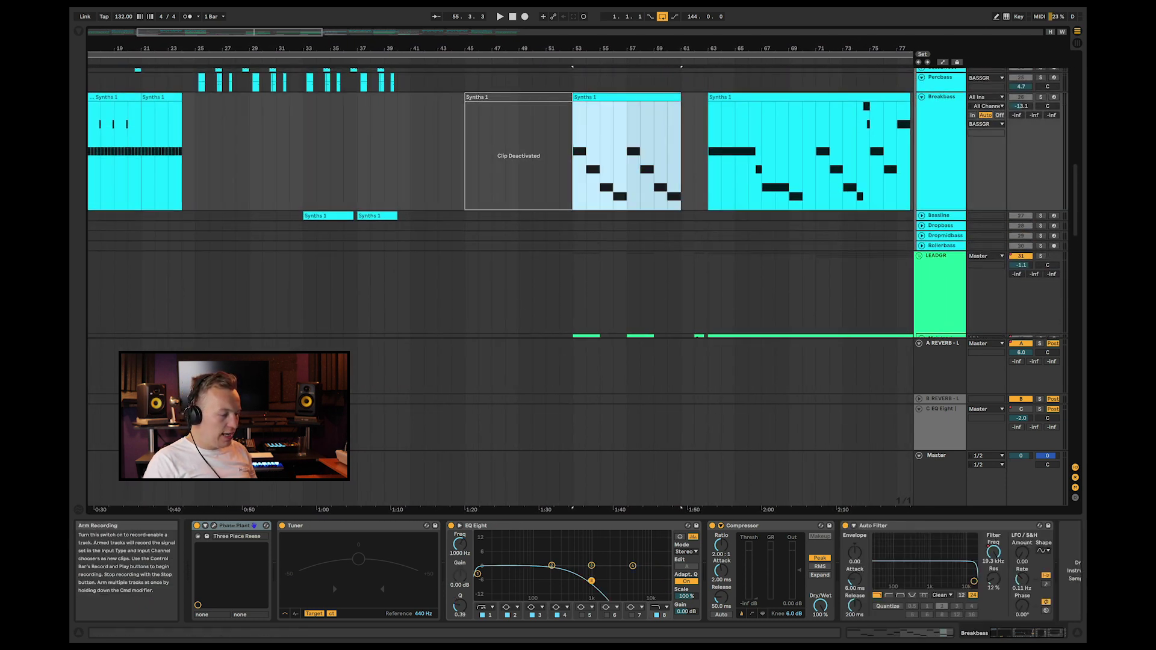
pyautogui.click(1040, 97)
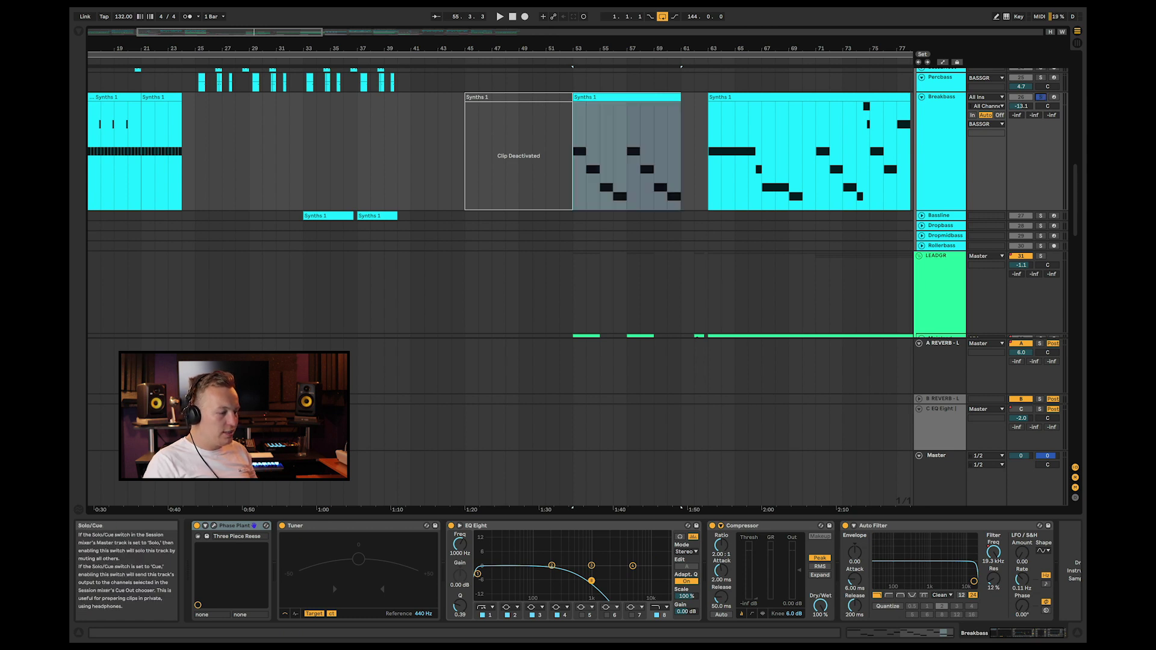
pyautogui.press('space')
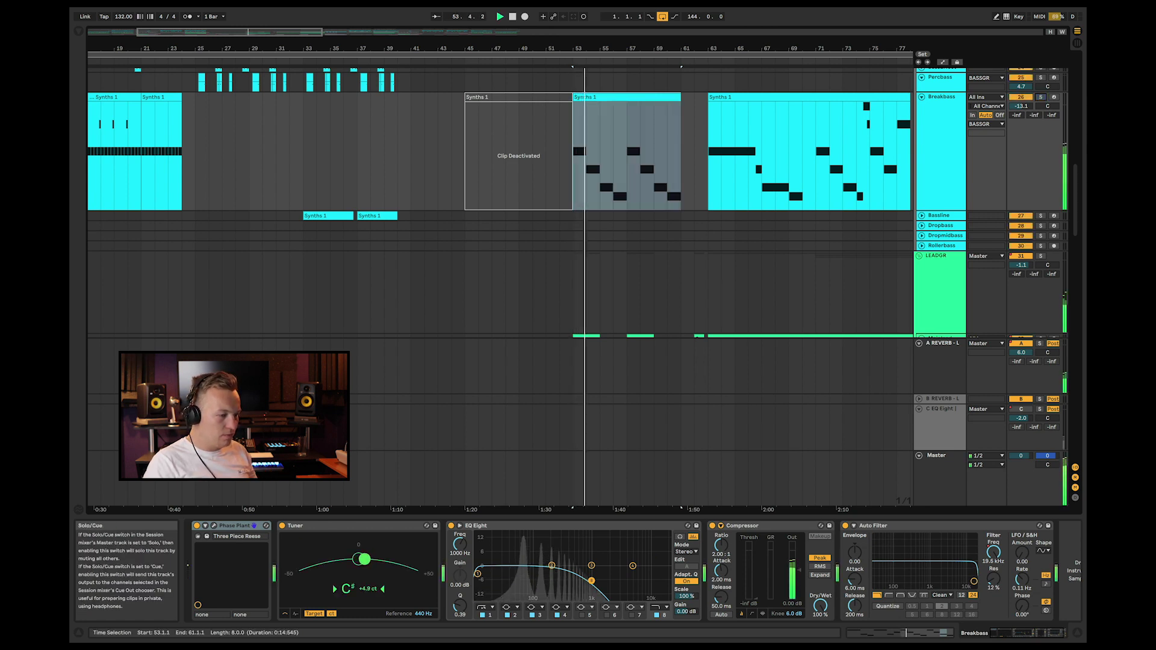
# - Compare the Breakbass alone with the full mix by toggling its solo during playback
pyautogui.scroll(-2, 500, 286)
pyautogui.scroll(2, 500, 286)
pyautogui.scroll(1, 1040, 111)
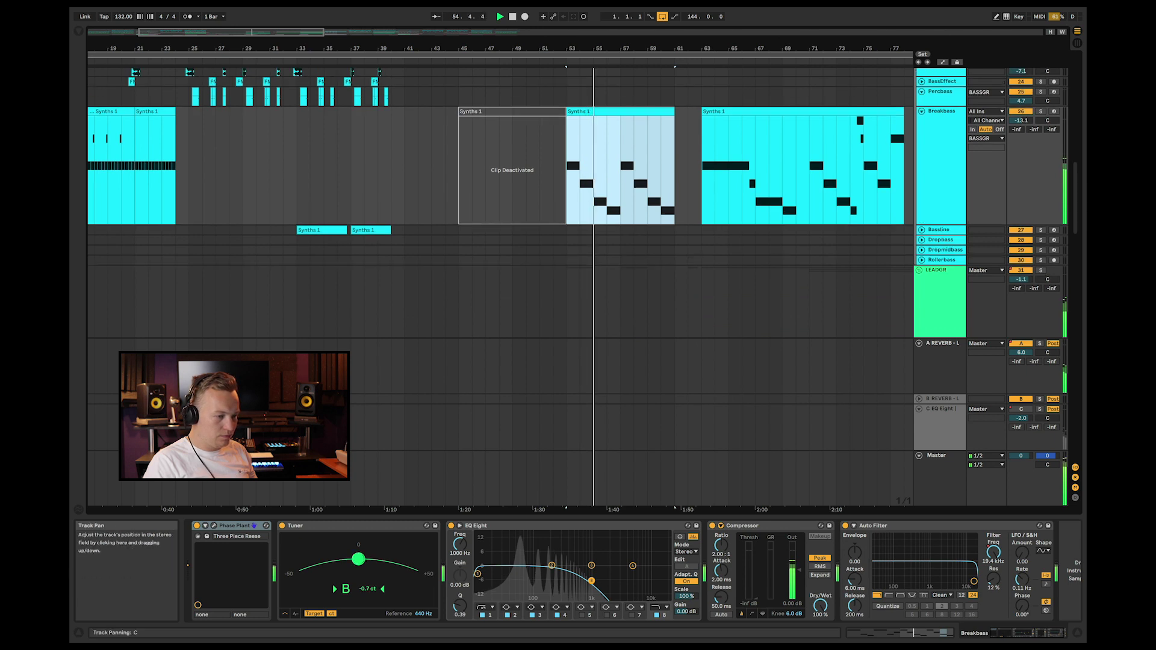
pyautogui.click(1040, 111)
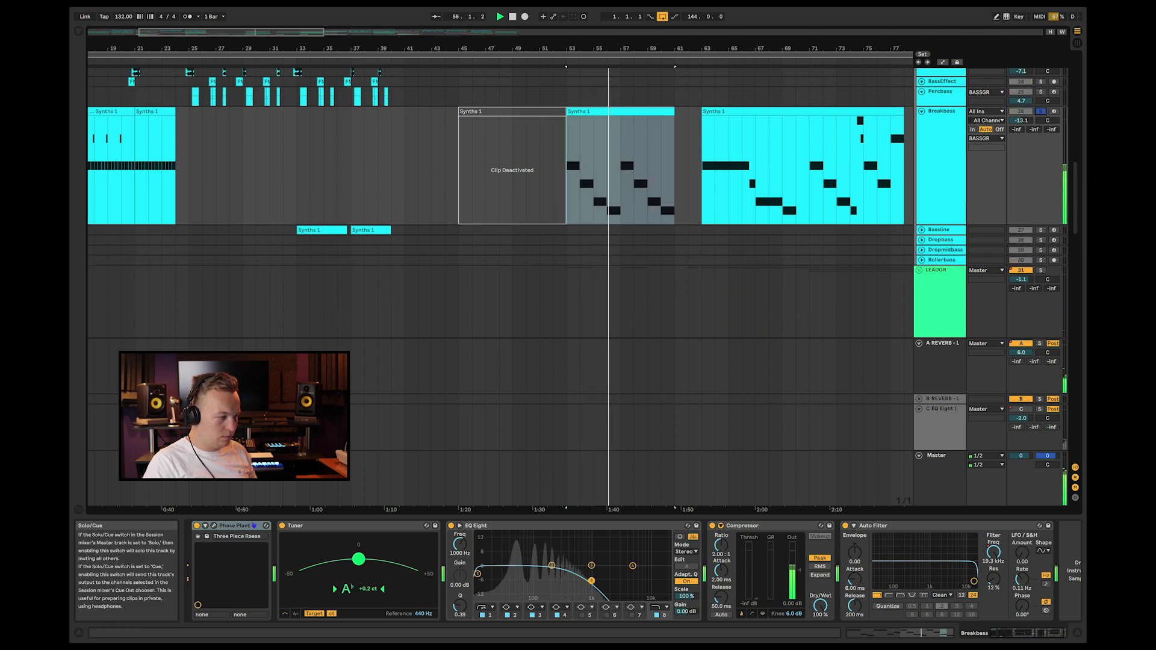
pyautogui.click(1040, 111)
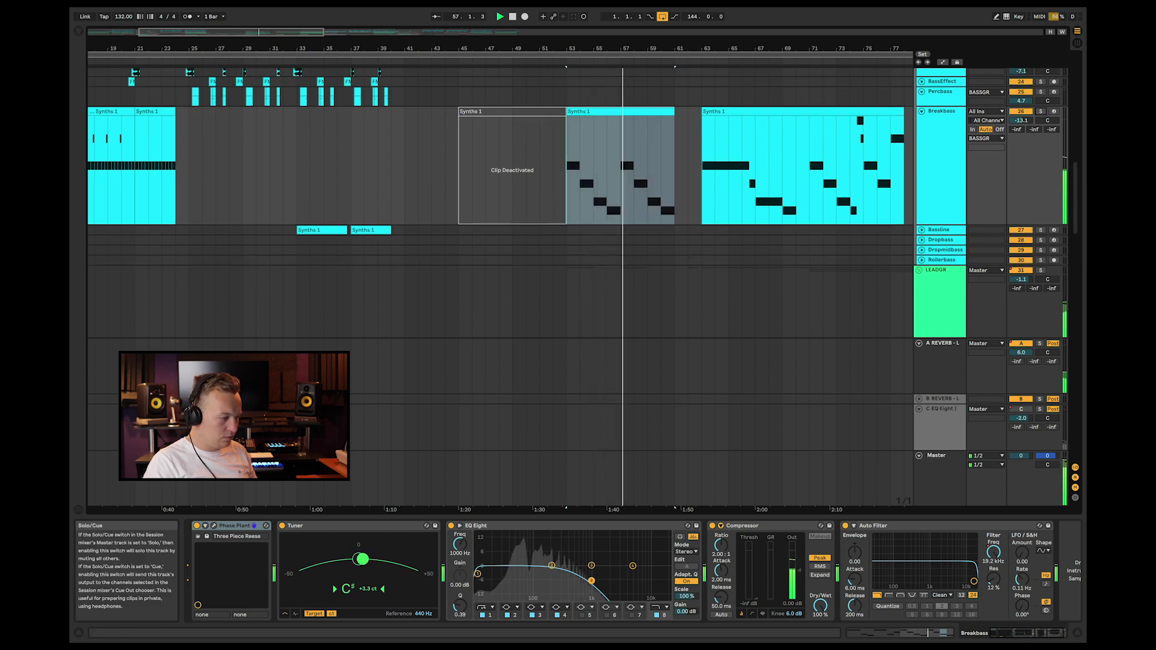
# - Select the Mainlead clip at bar 63 and play it with the track soloed
pyautogui.scroll(-5, 499, 286)
pyautogui.scroll(-10, 499, 285)
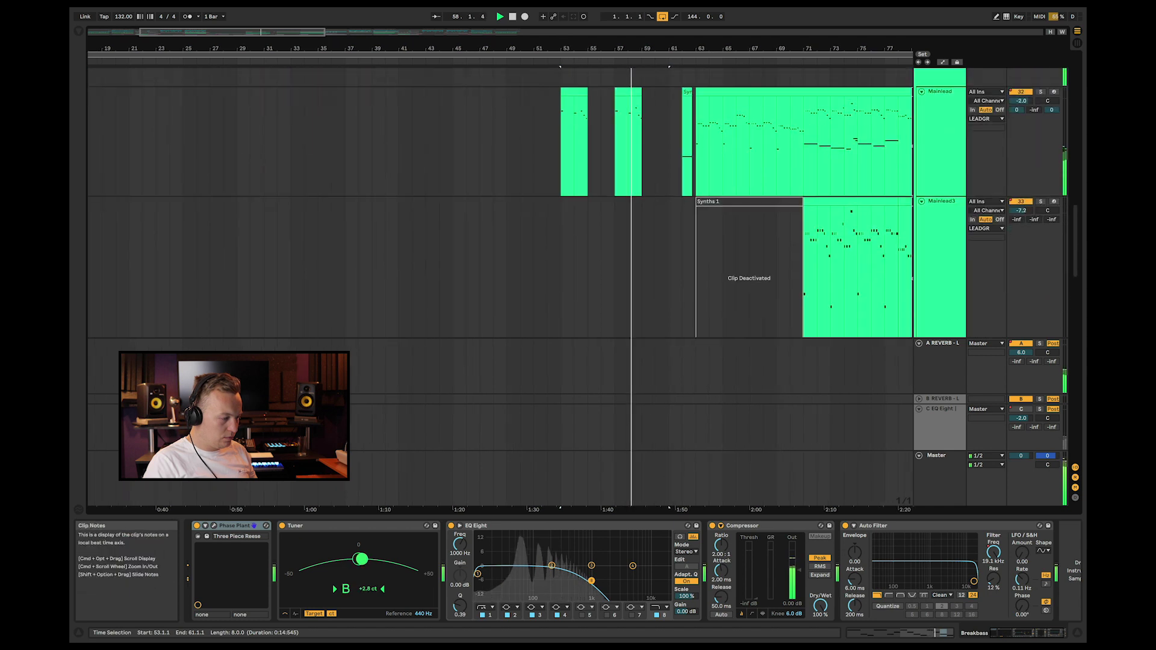
pyautogui.scroll(-6, 137, 261)
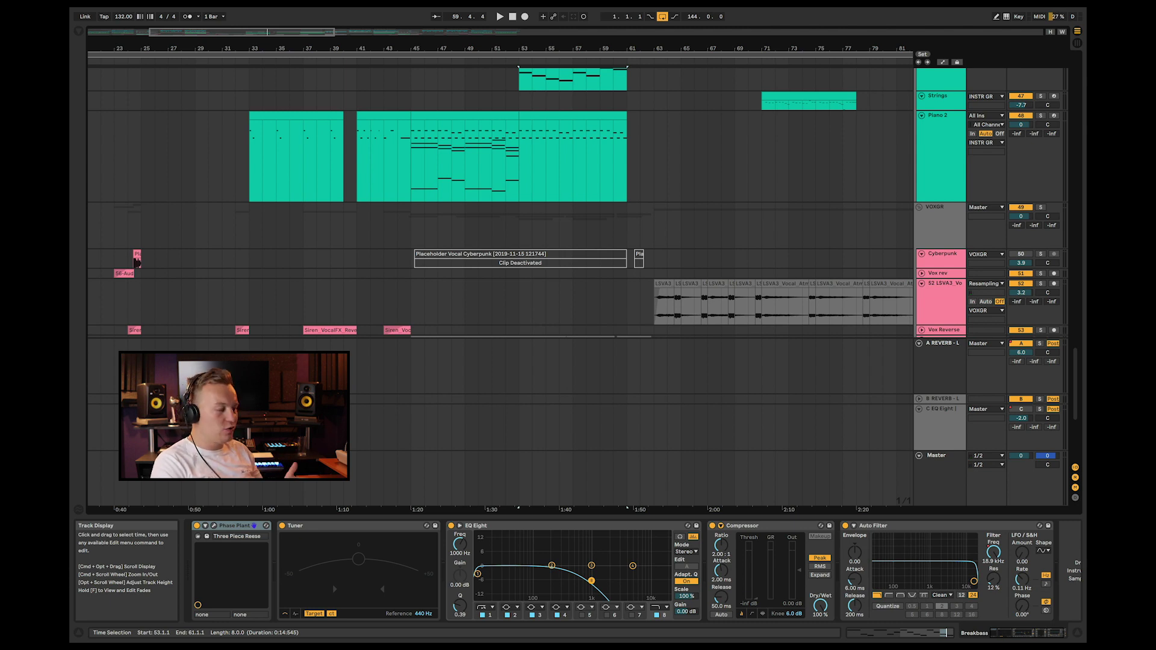
pyautogui.scroll(10, 137, 263)
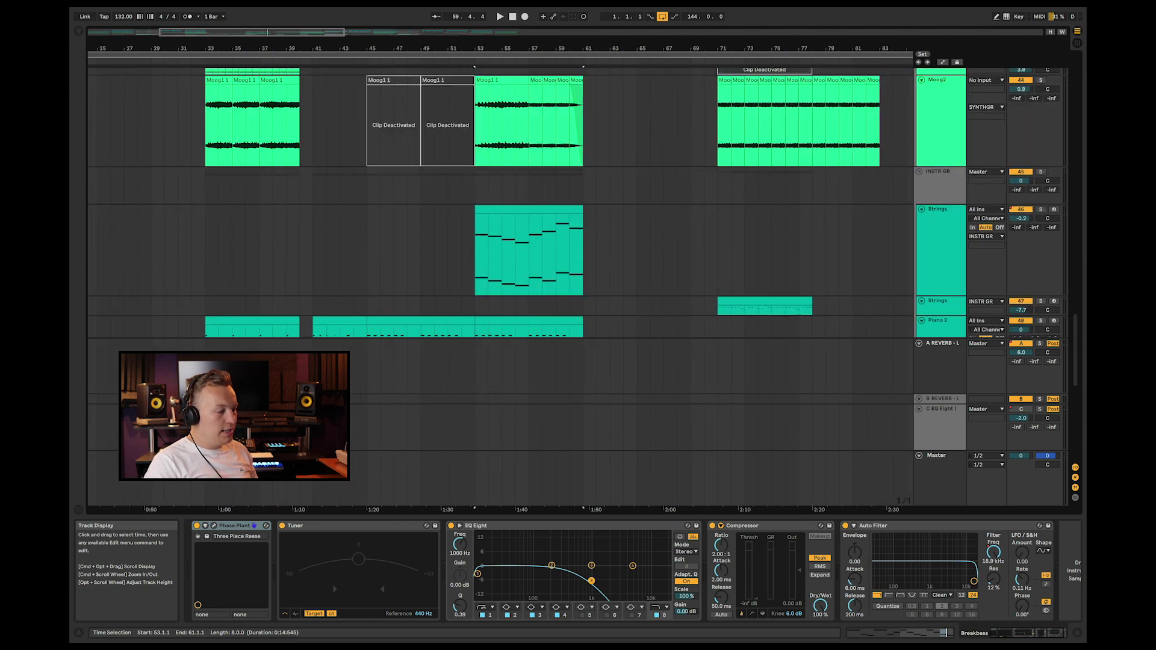
pyautogui.scroll(8, 500, 204)
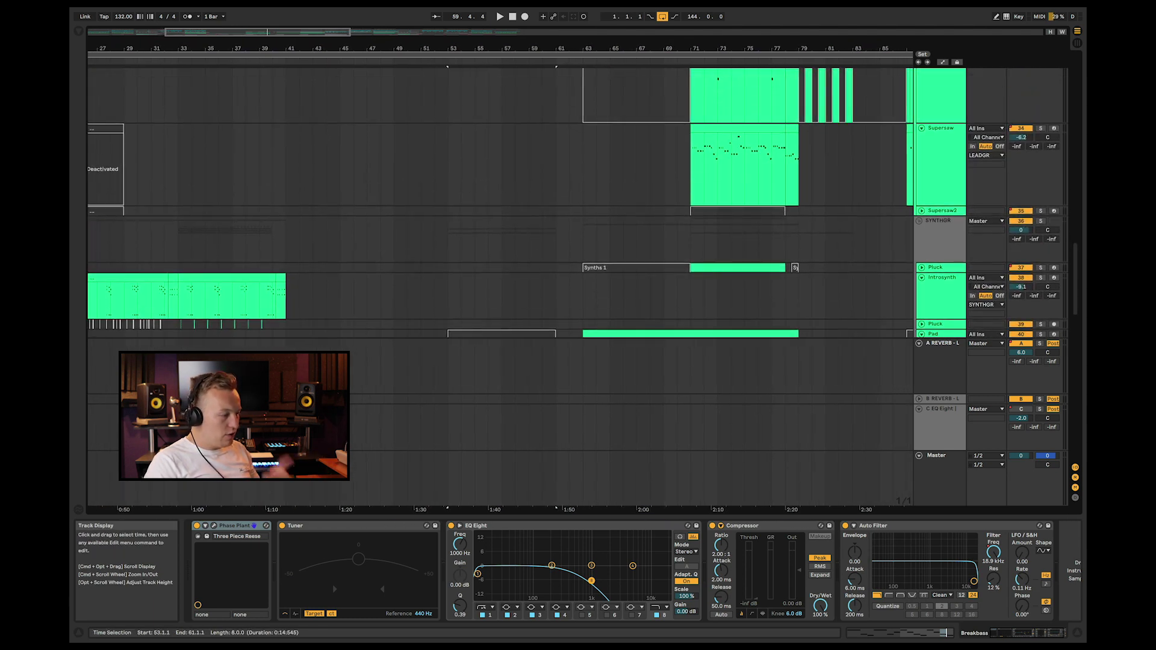
pyautogui.scroll(1, 692, 265)
pyautogui.click(696, 221)
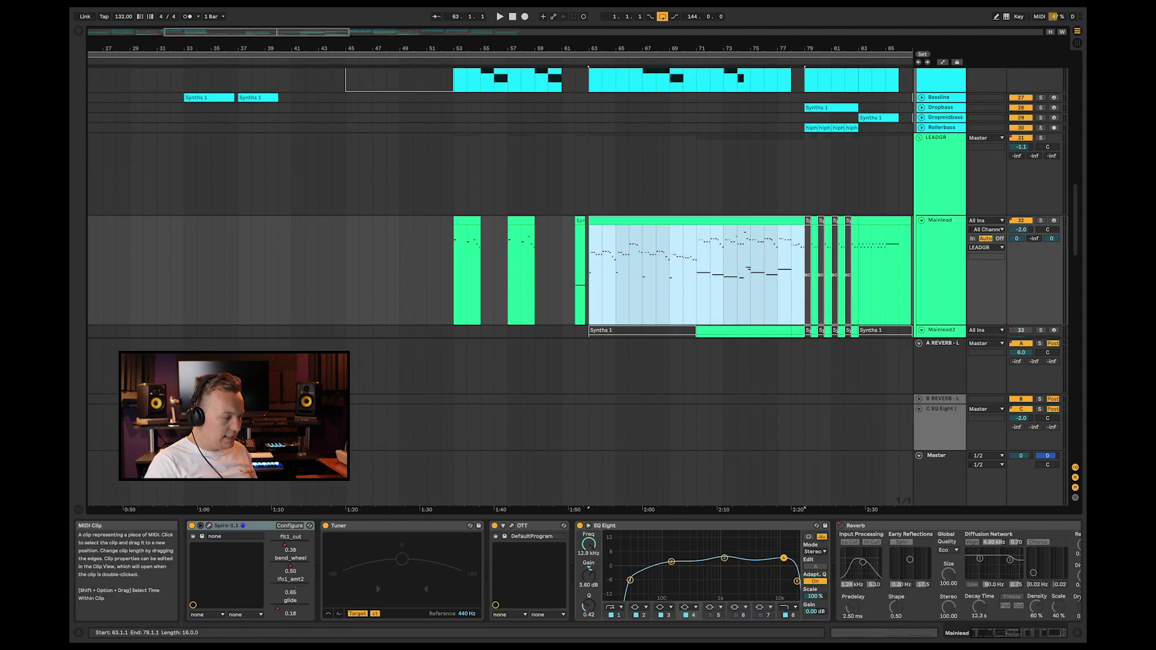
pyautogui.press('s')
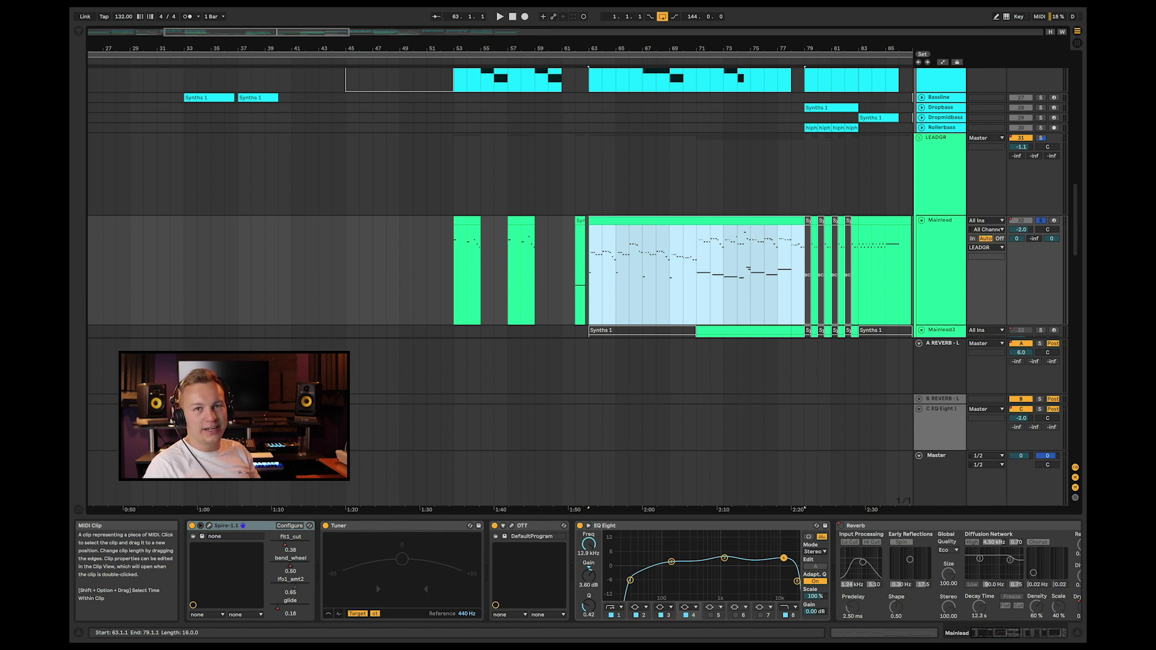
pyautogui.scroll(3, 500, 202)
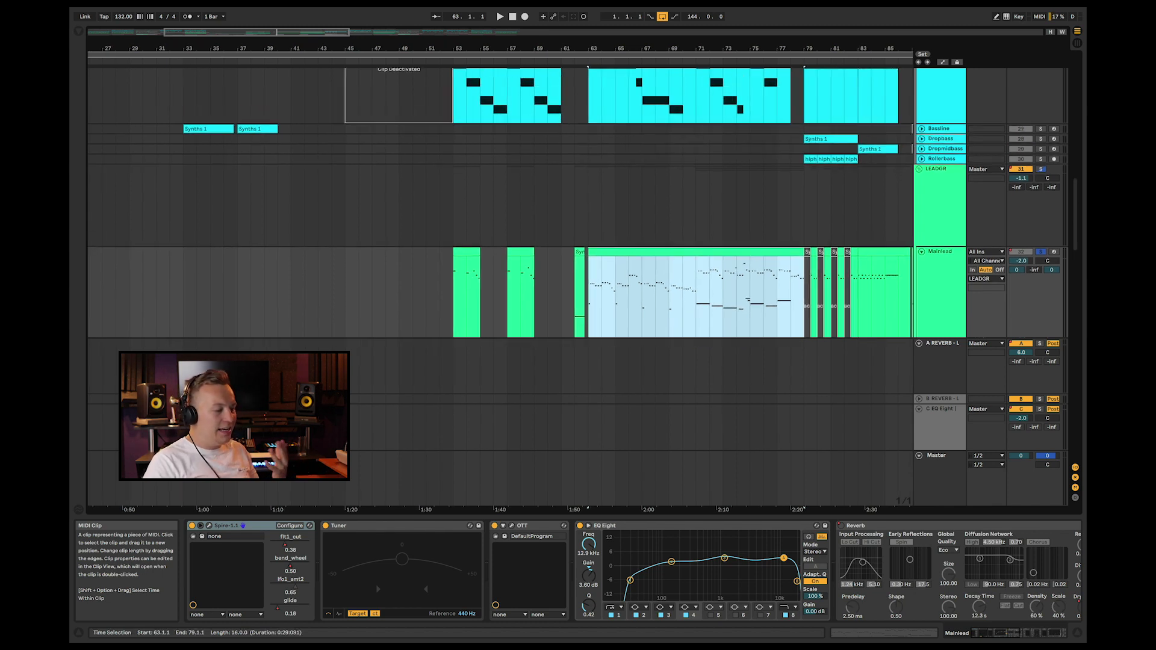
pyautogui.press('space')
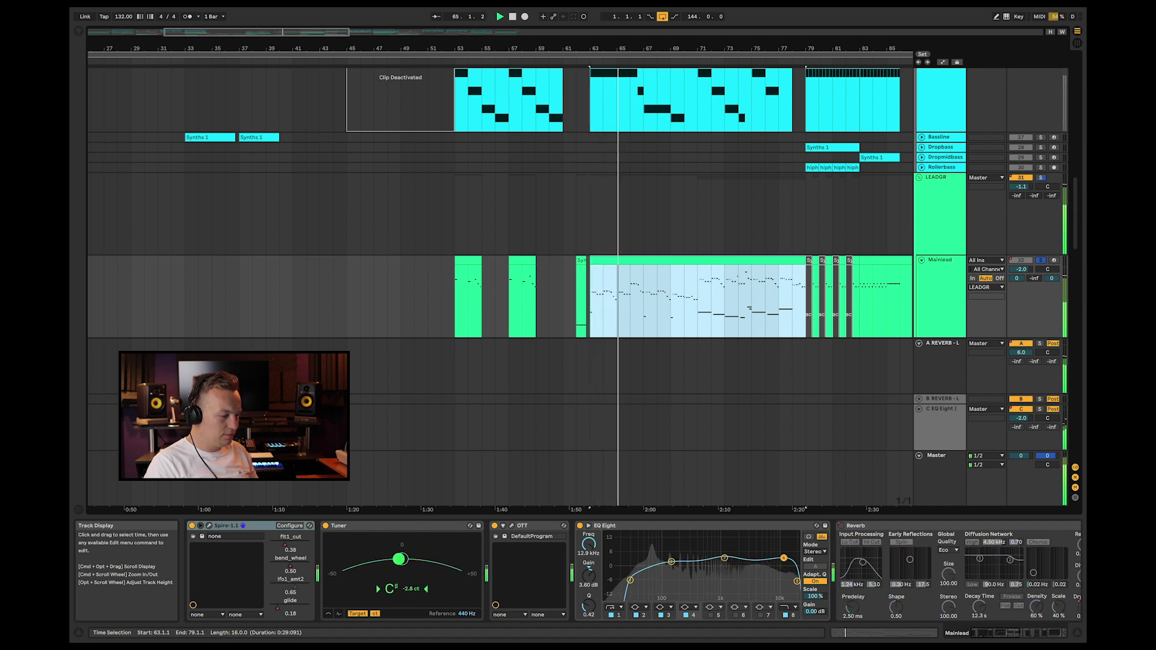
pyautogui.press('space')
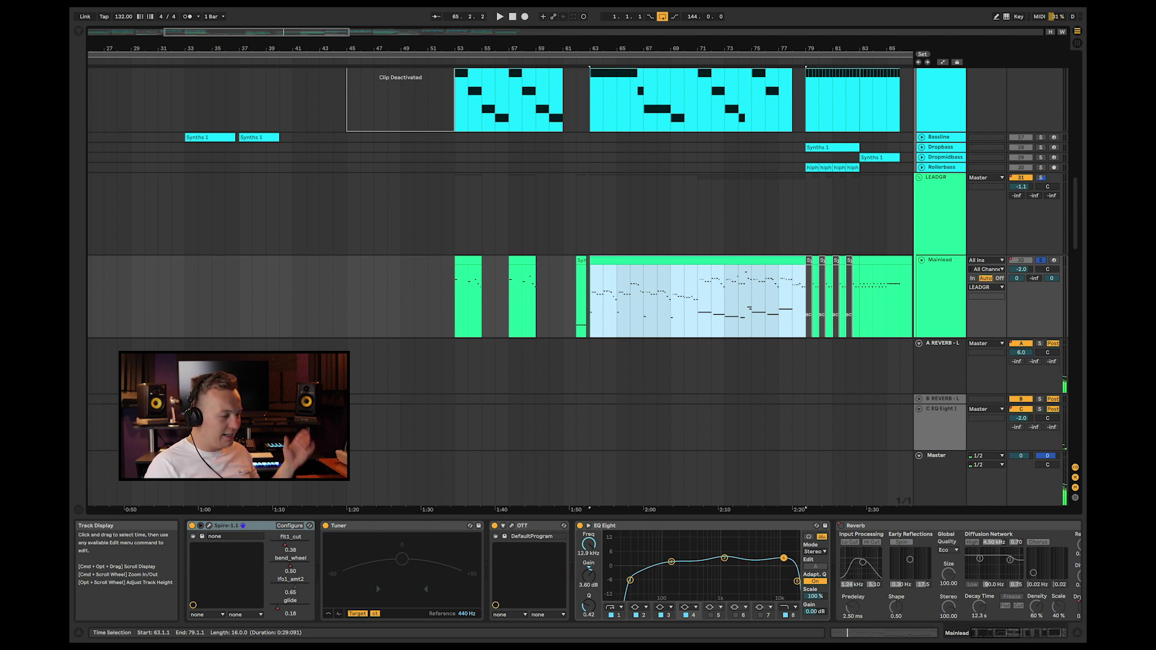
# - Solo the Breakbass alongside the Mainlead, play both from bar 63, and place the insert marker at bar 69
pyautogui.scroll(3, 600, 198)
pyautogui.click(600, 173)
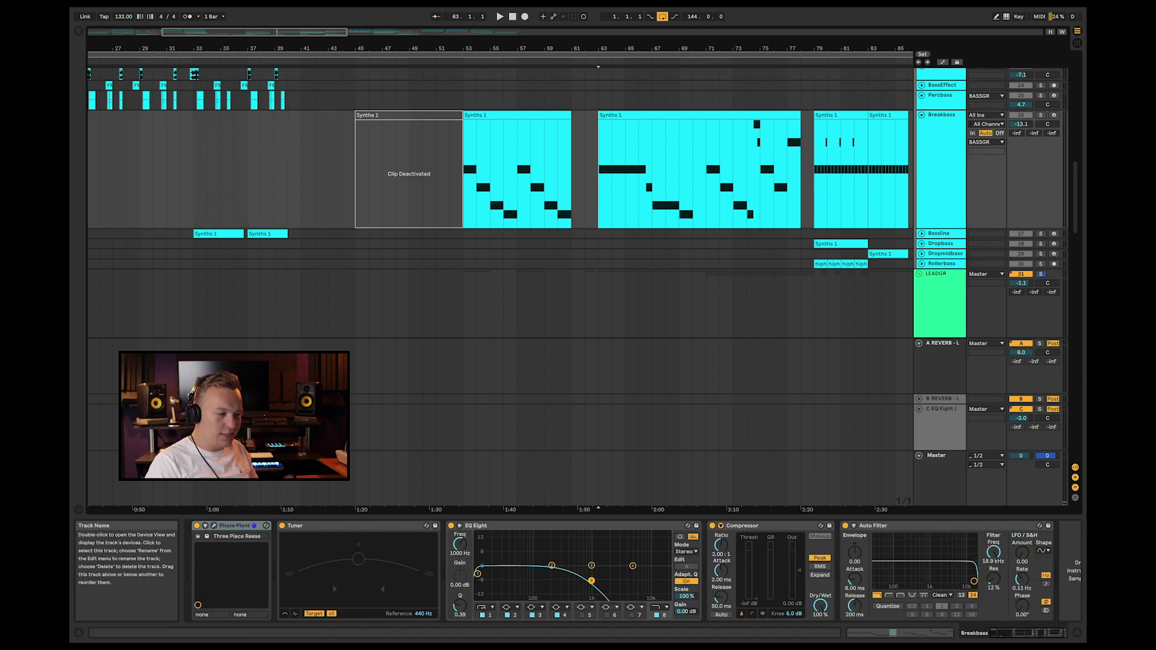
pyautogui.click(1040, 115)
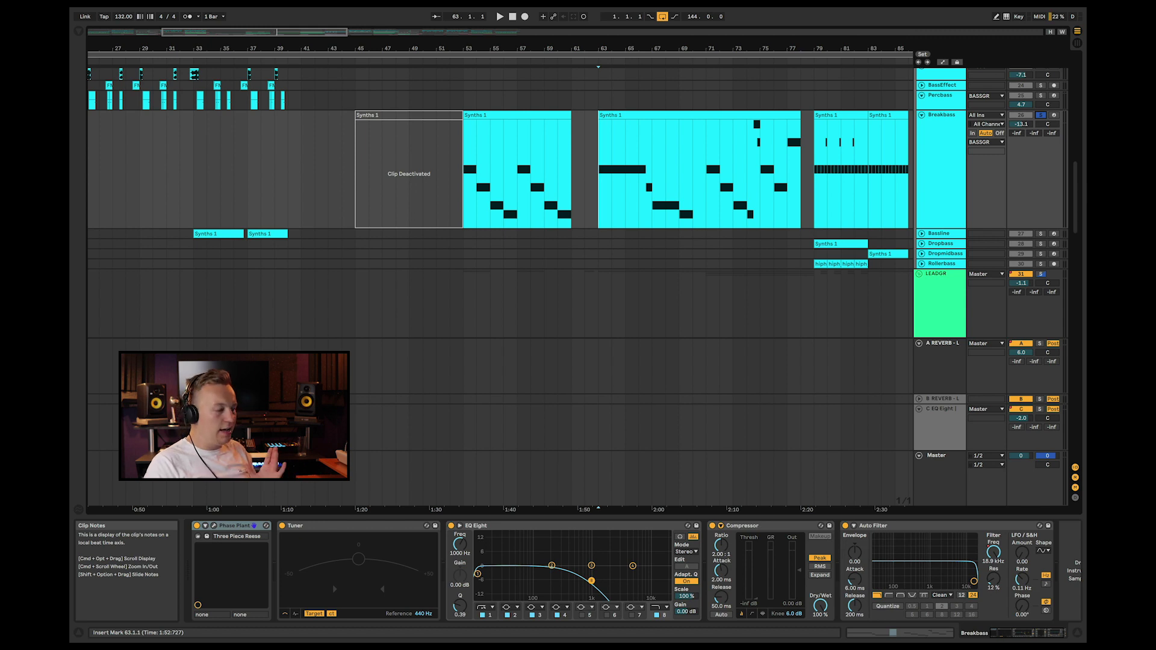
pyautogui.press('space')
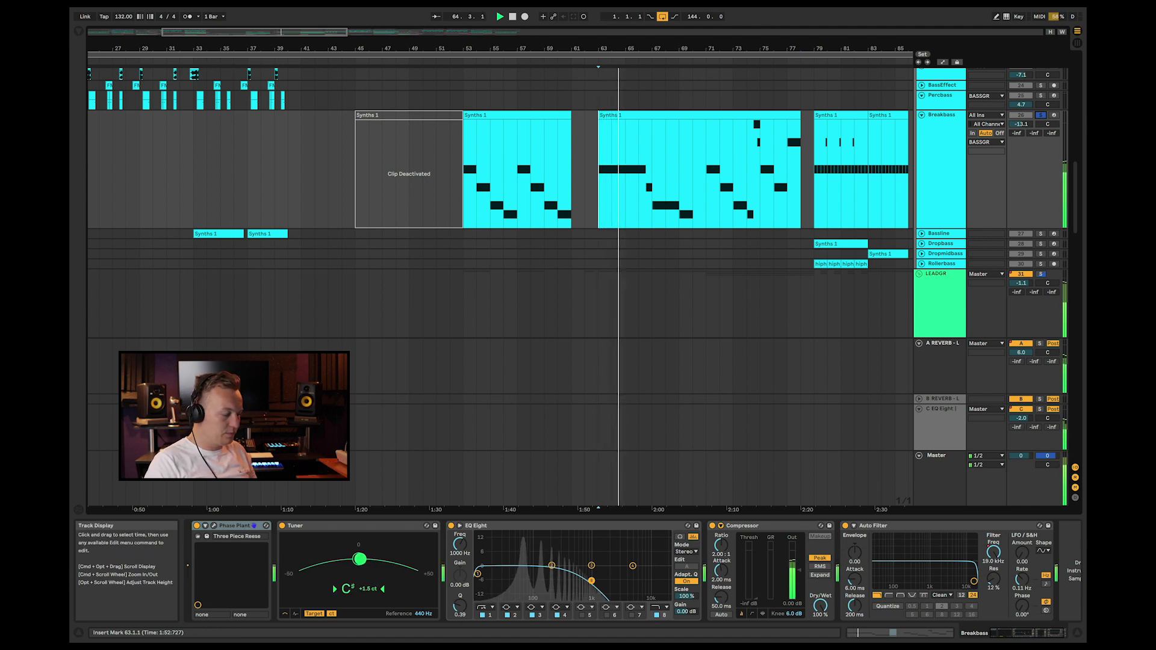
pyautogui.scroll(-3, 500, 286)
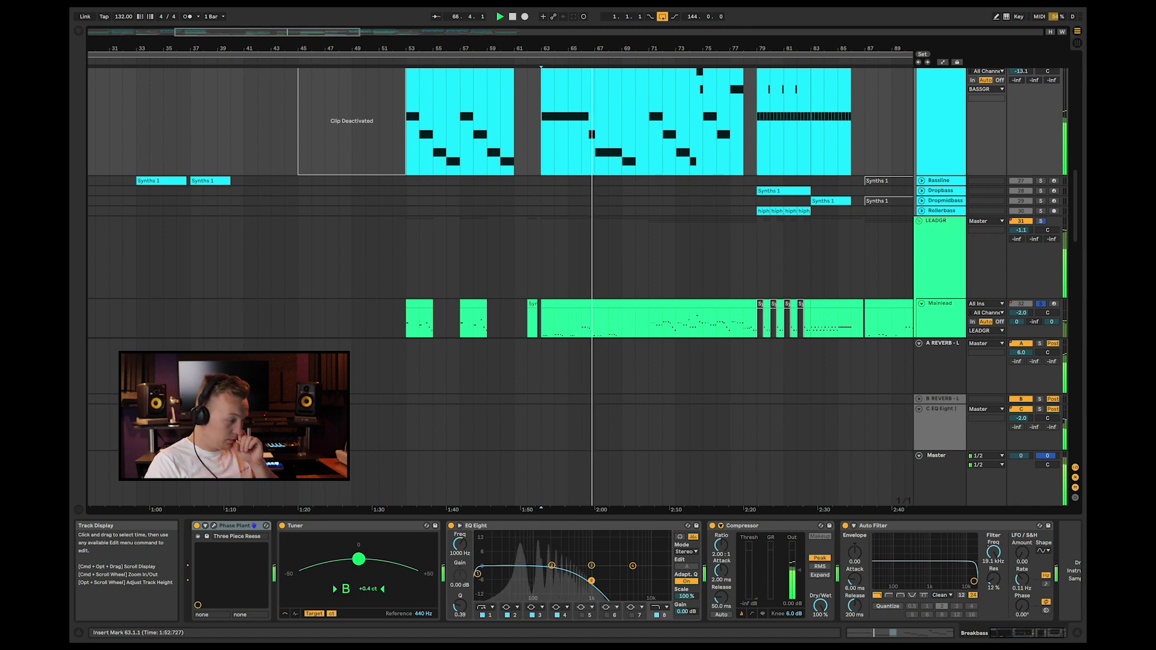
pyautogui.scroll(-3, 626, 271)
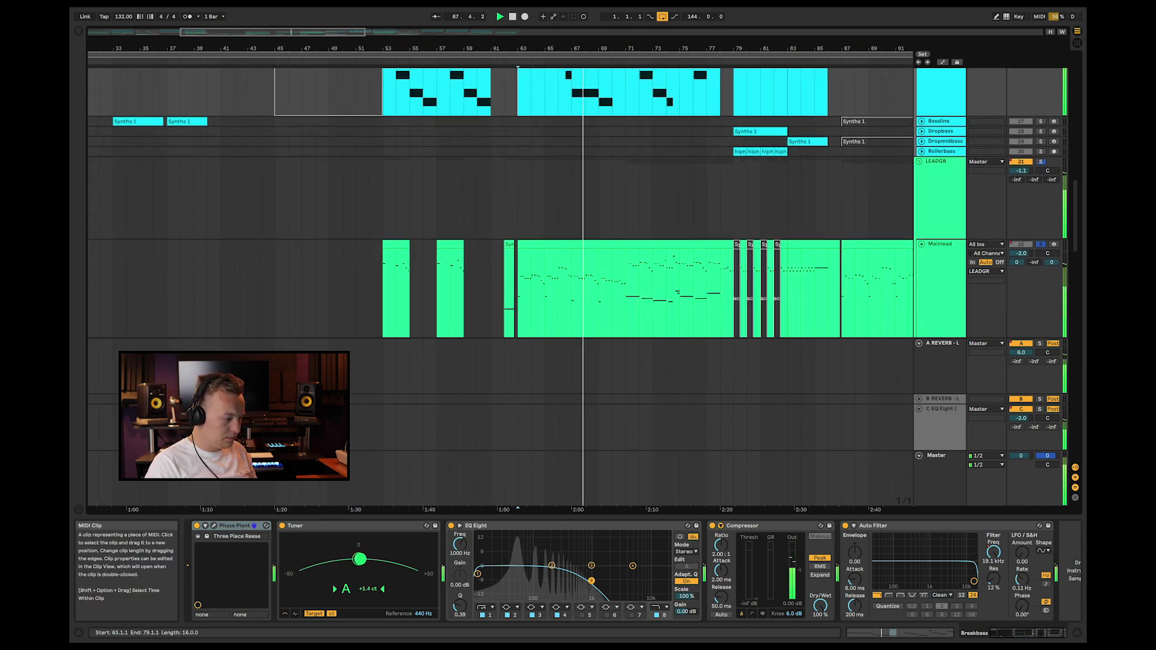
pyautogui.scroll(4, 500, 241)
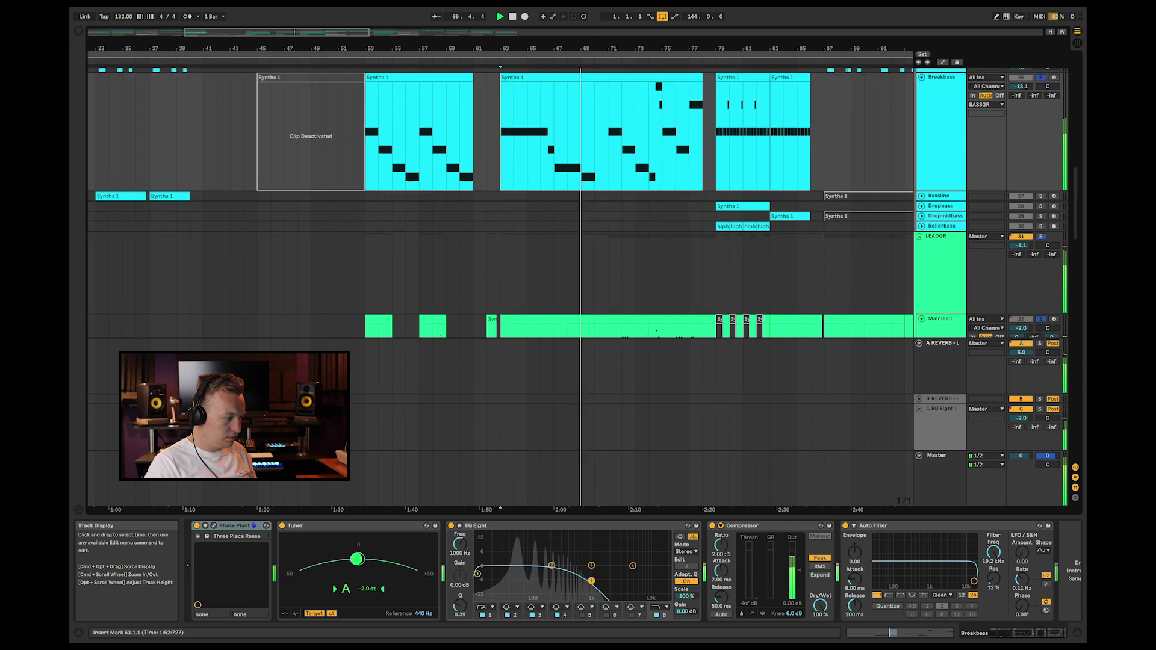
pyautogui.scroll(-5, 500, 204)
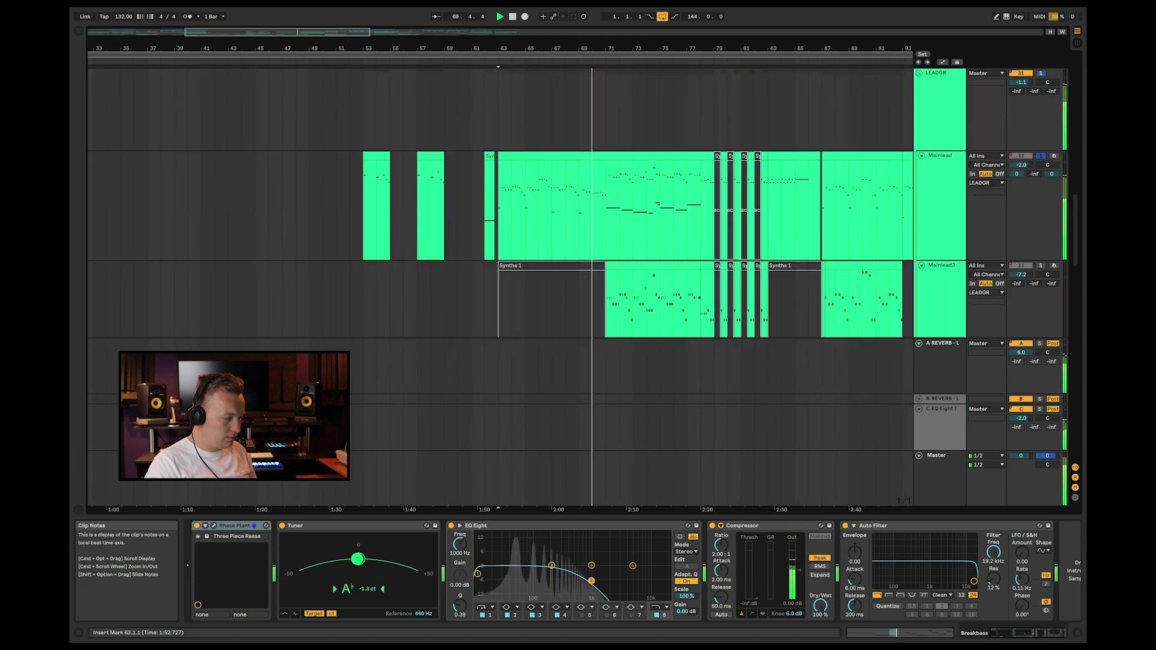
pyautogui.scroll(5, 500, 240)
pyautogui.click(564, 127)
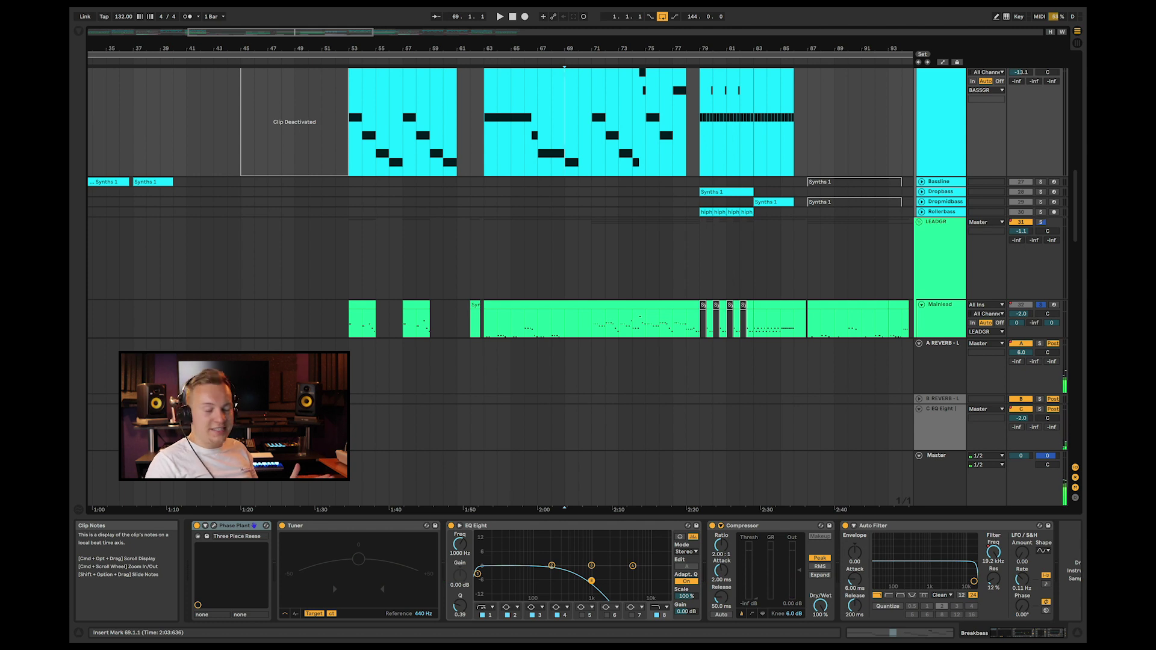
# - Select the LSVA3 vocal atmosphere clip at bar 63 and play it with the track soloed
pyautogui.scroll(-15, 500, 205)
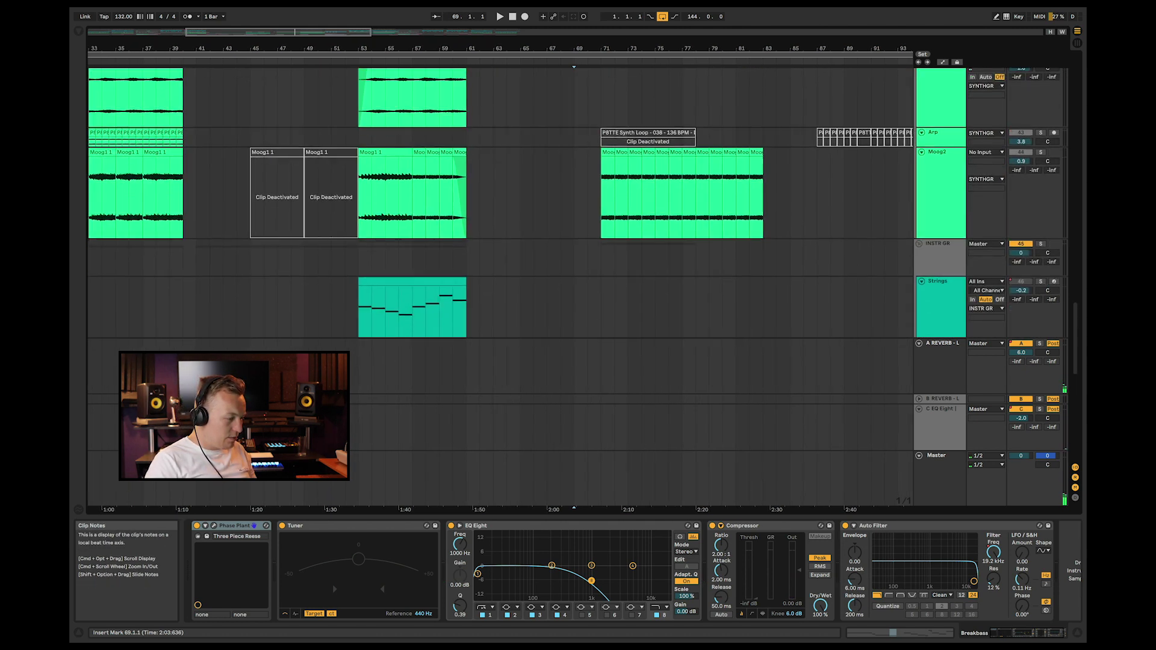
pyautogui.scroll(-4, 500, 198)
pyautogui.click(518, 245)
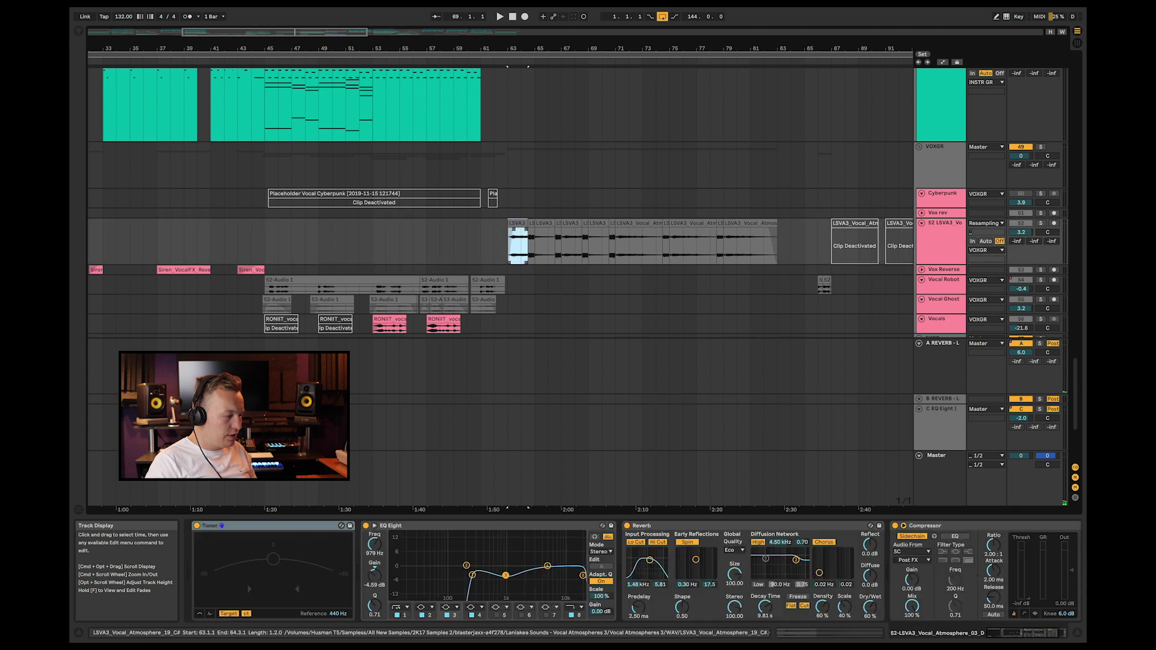
pyautogui.click(1040, 223)
pyautogui.press('space')
pyautogui.scroll(1, 939, 253)
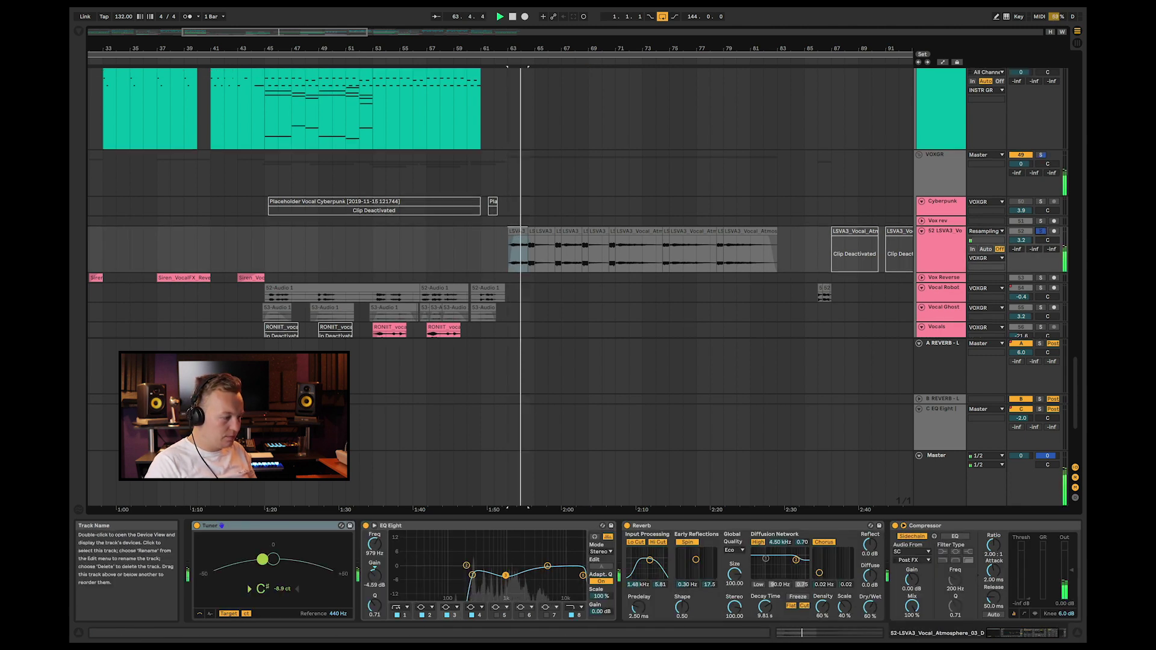
# - Add the Breakbass and Mainlead to the soloed vocal atmosphere during playback, and clear the solos after stopping
pyautogui.scroll(15, 939, 253)
pyautogui.scroll(-3, 939, 253)
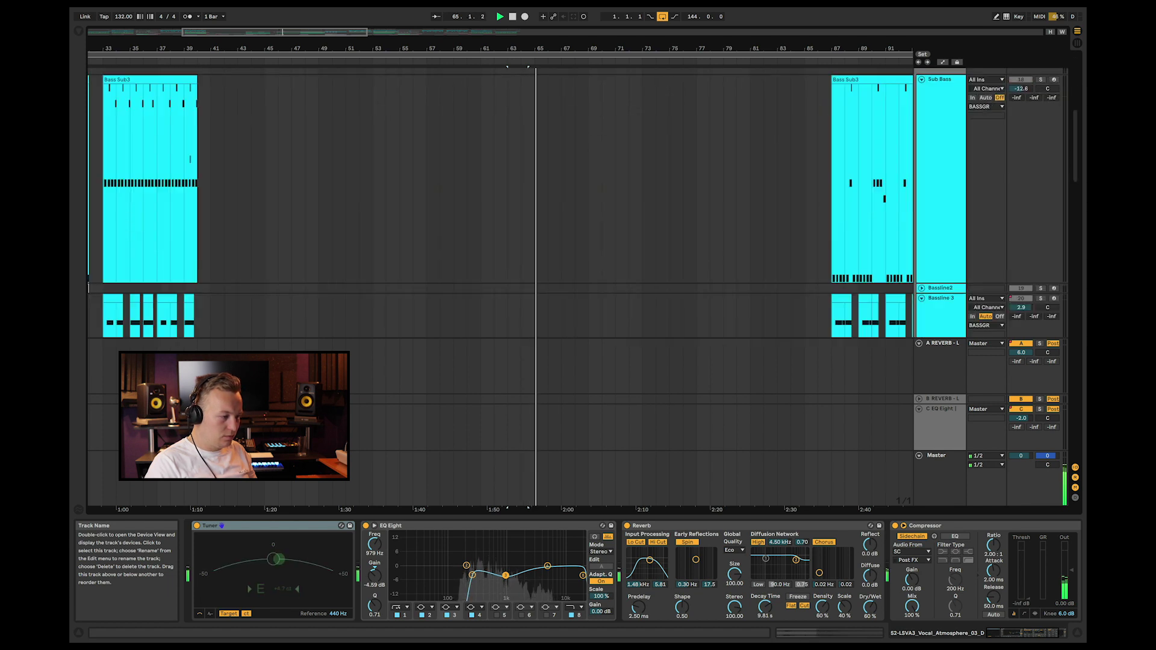
pyautogui.scroll(-8, 499, 283)
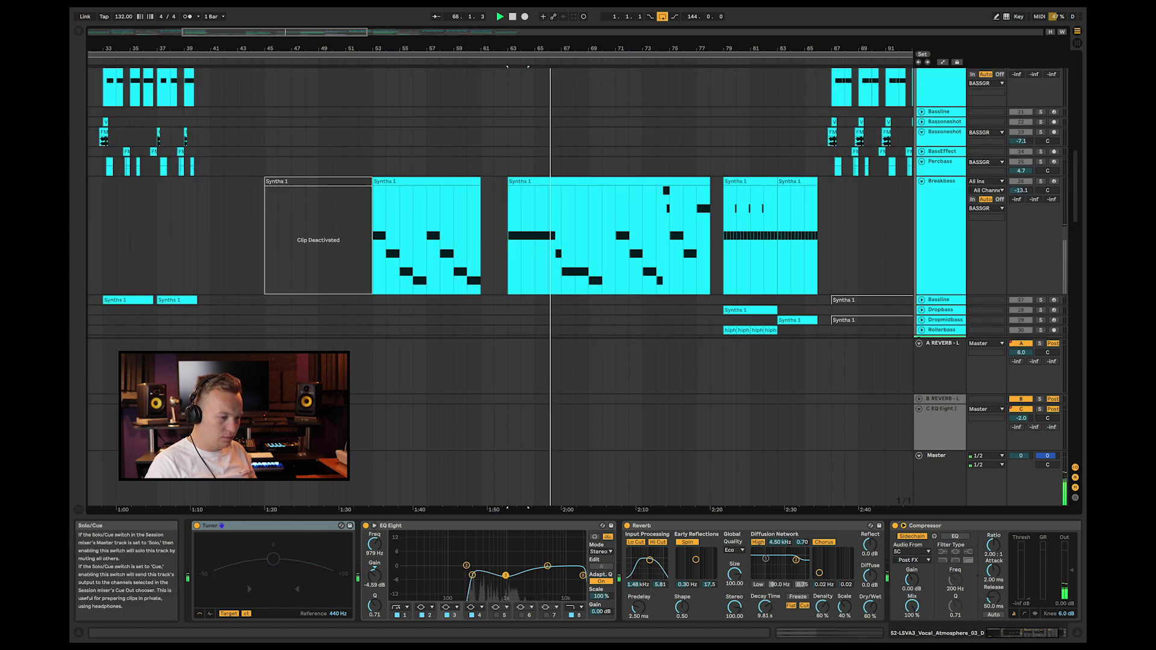
pyautogui.click(1040, 182)
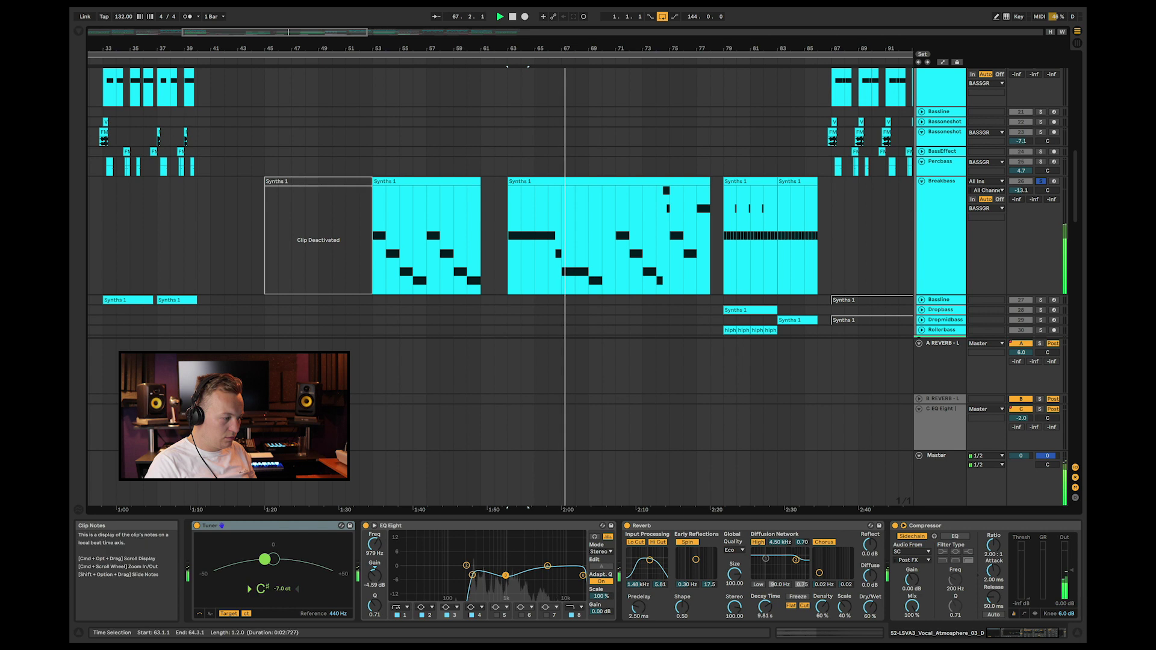
pyautogui.scroll(-5, 527, 289)
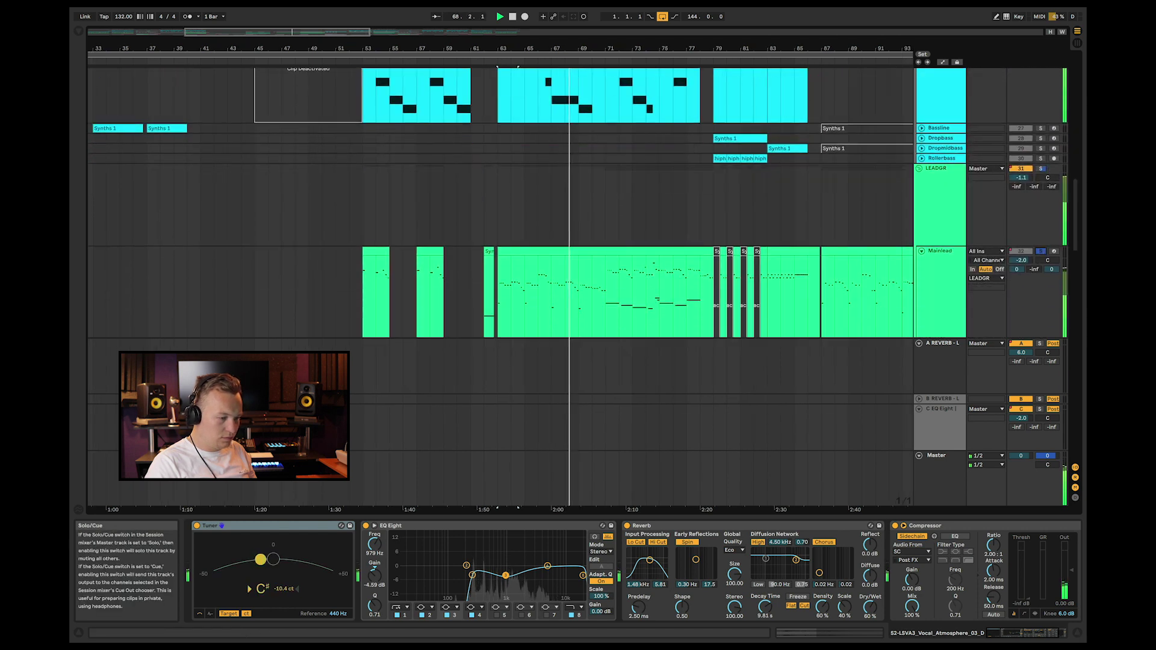
pyautogui.press('space')
pyautogui.click(1040, 251)
# - Place the insert marker at bar 71 on the Mainlead track and play it briefly in solo
pyautogui.click(619, 283)
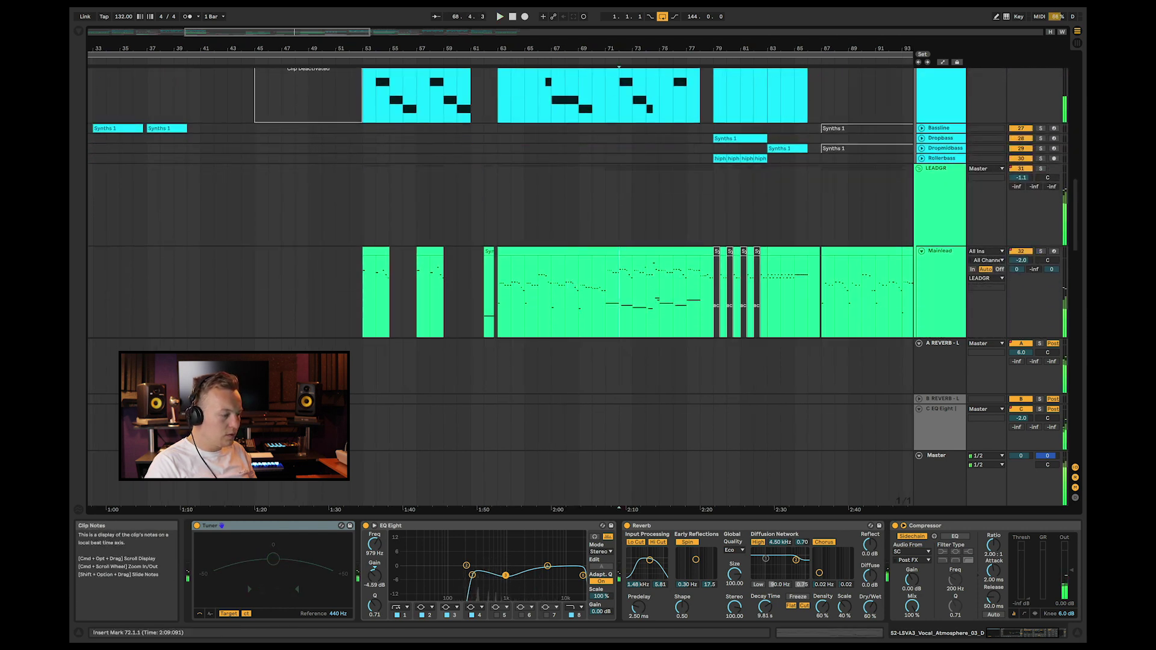
pyautogui.click(605, 289)
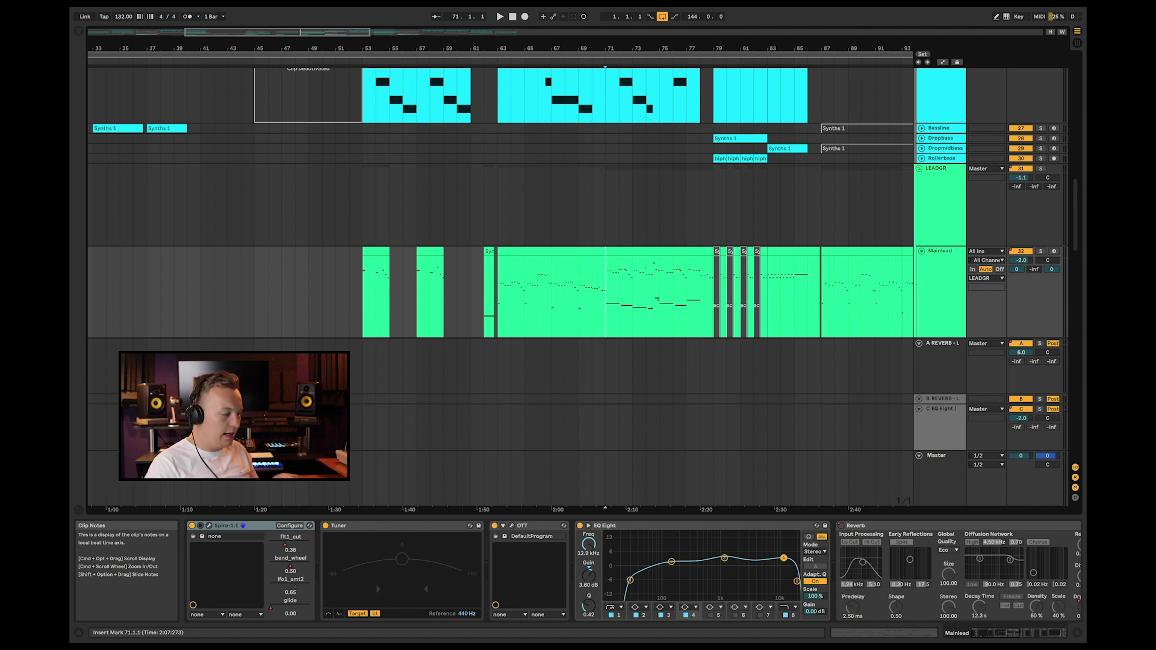
pyautogui.scroll(-8, 499, 241)
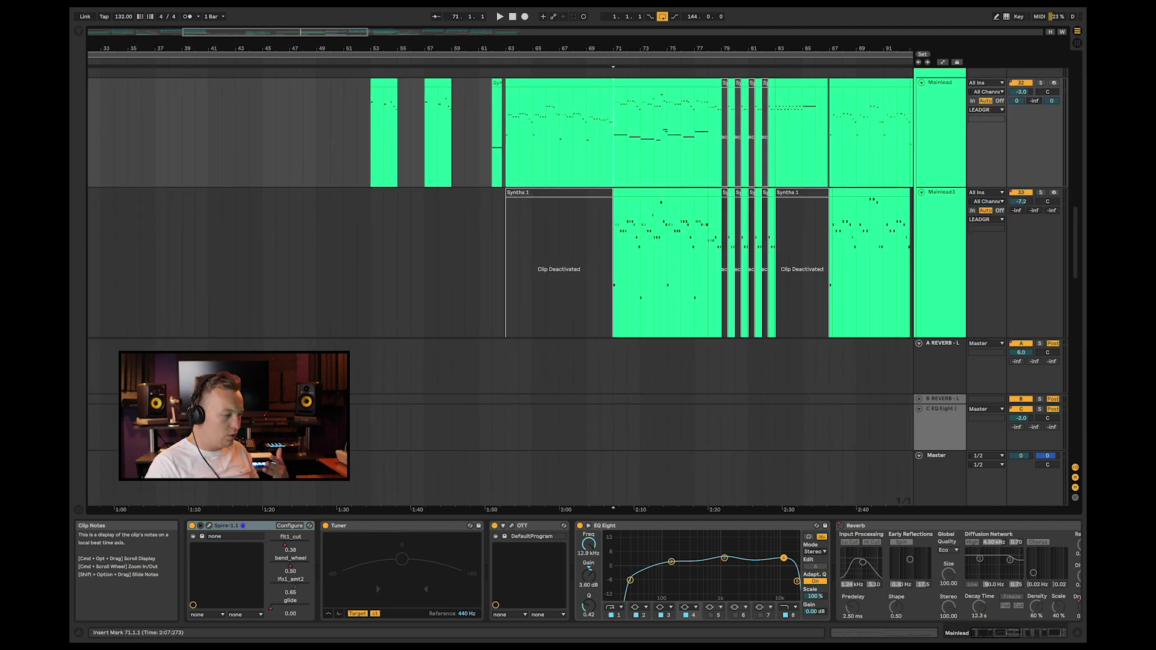
pyautogui.press('space')
pyautogui.press('space')
# - Check the buffer size options in the audio preferences and close the preferences
pyautogui.click(105, 13)
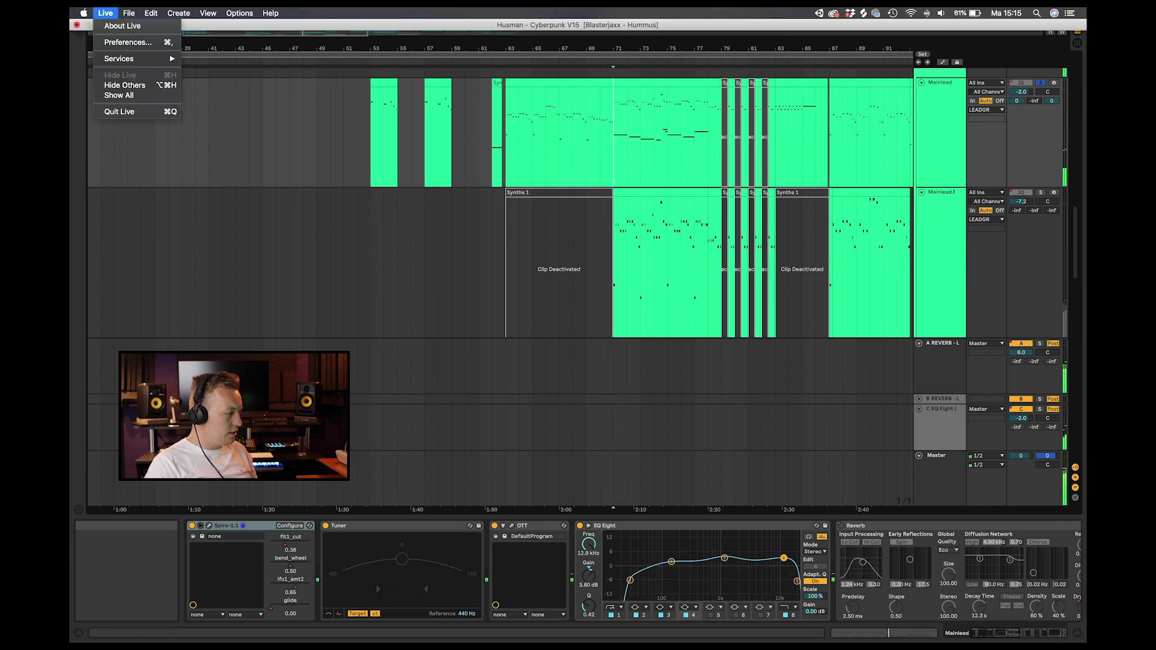
pyautogui.click(128, 42)
pyautogui.click(622, 293)
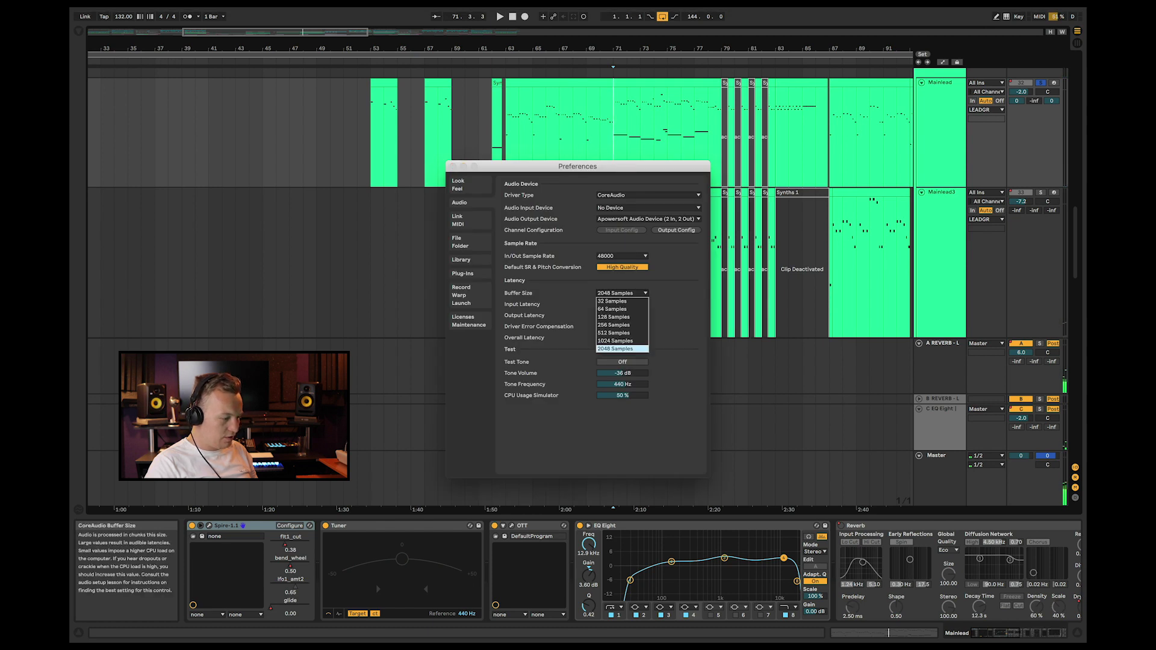
pyautogui.press('Escape')
pyautogui.click(453, 166)
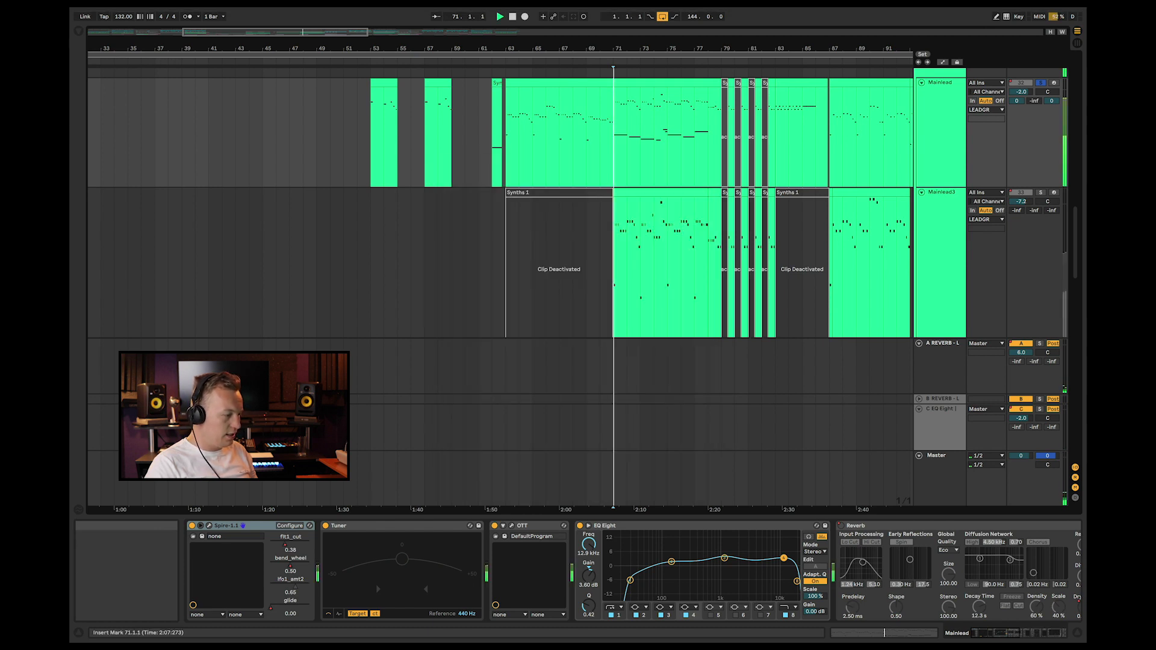
# - Play the soloed Mainlead from bar 71, and audition the Mainlead3 track in solo from the same bar
pyautogui.press('space')
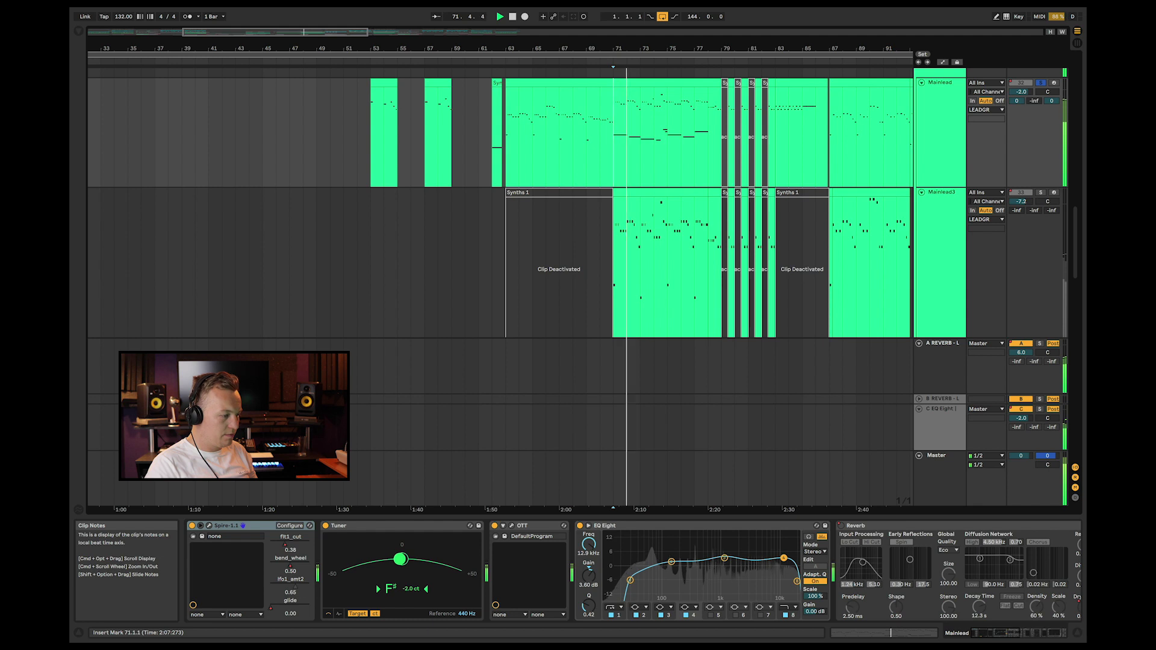
pyautogui.press('space')
pyautogui.press('Down')
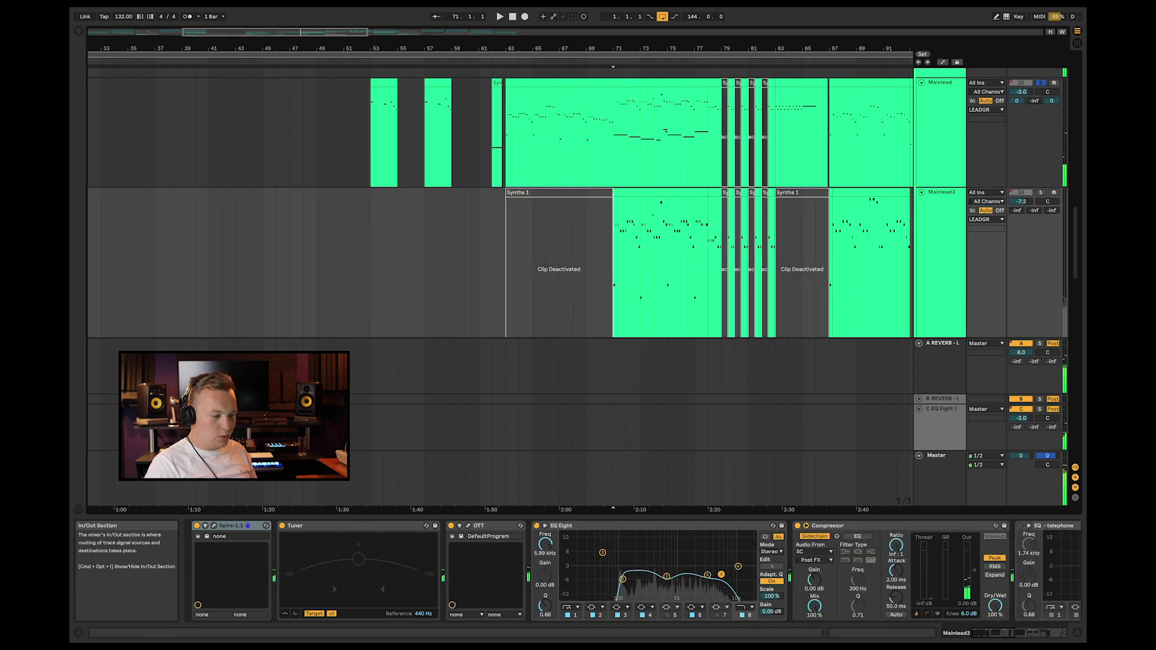
pyautogui.press('space')
pyautogui.scroll(-3, 499, 202)
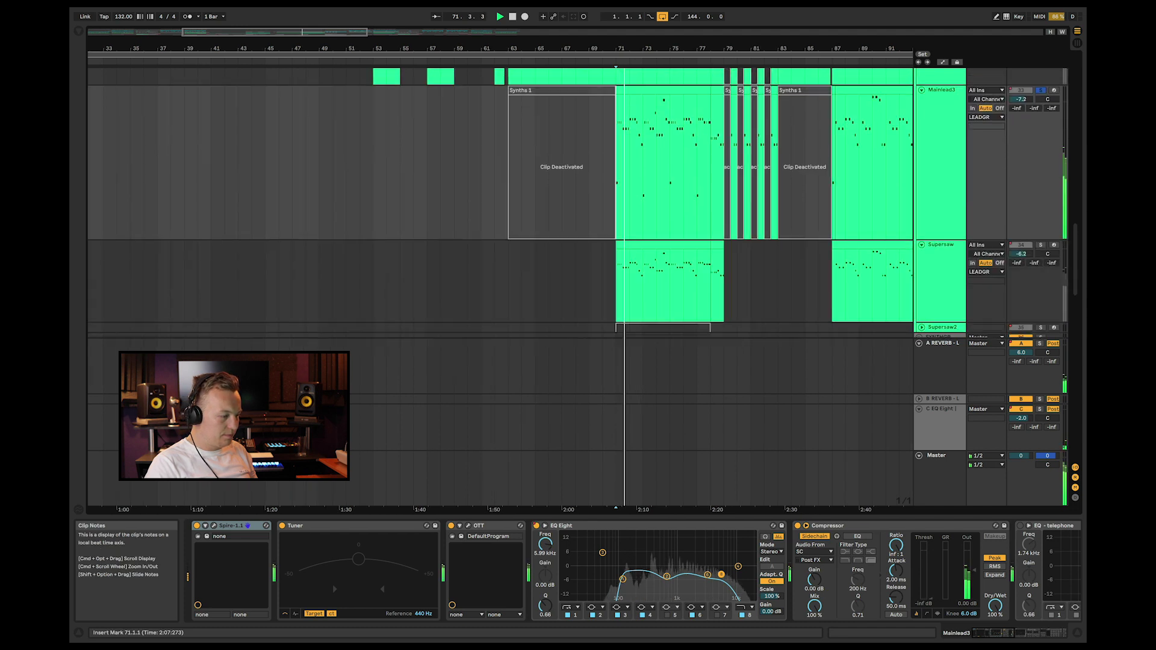
pyautogui.press('space')
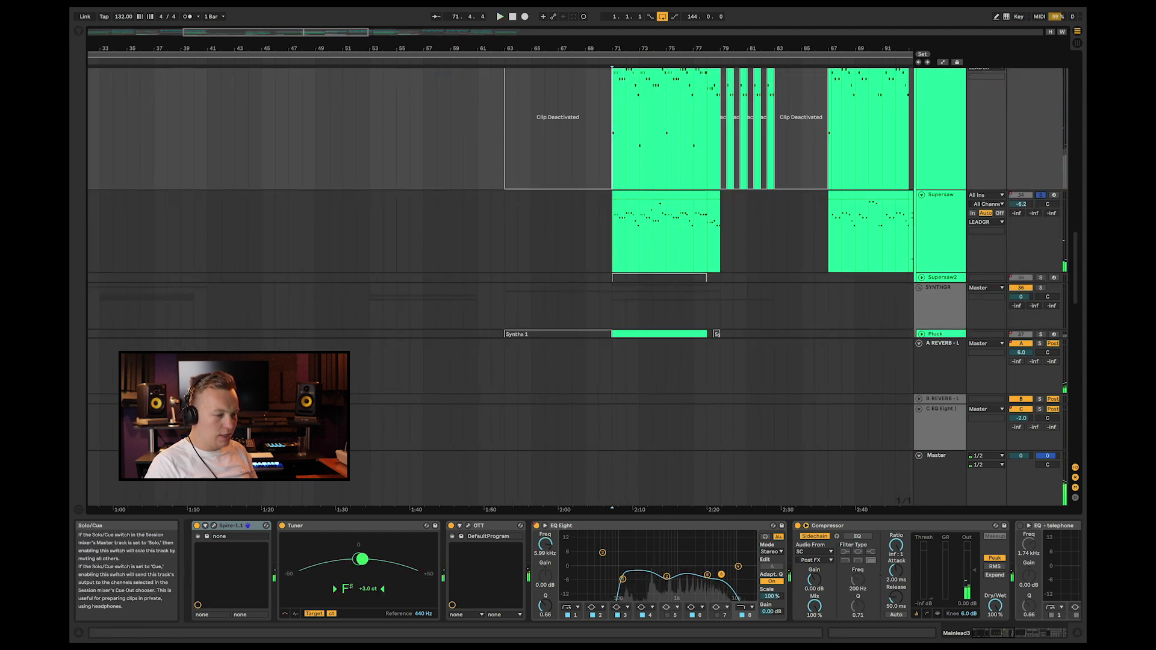
# - Play the soloed Supersaw from bar 71 and select the Pluck clip at bar 71 with its track soloed
pyautogui.press('space')
pyautogui.scroll(-3, 500, 286)
pyautogui.press('space')
pyautogui.click(651, 266)
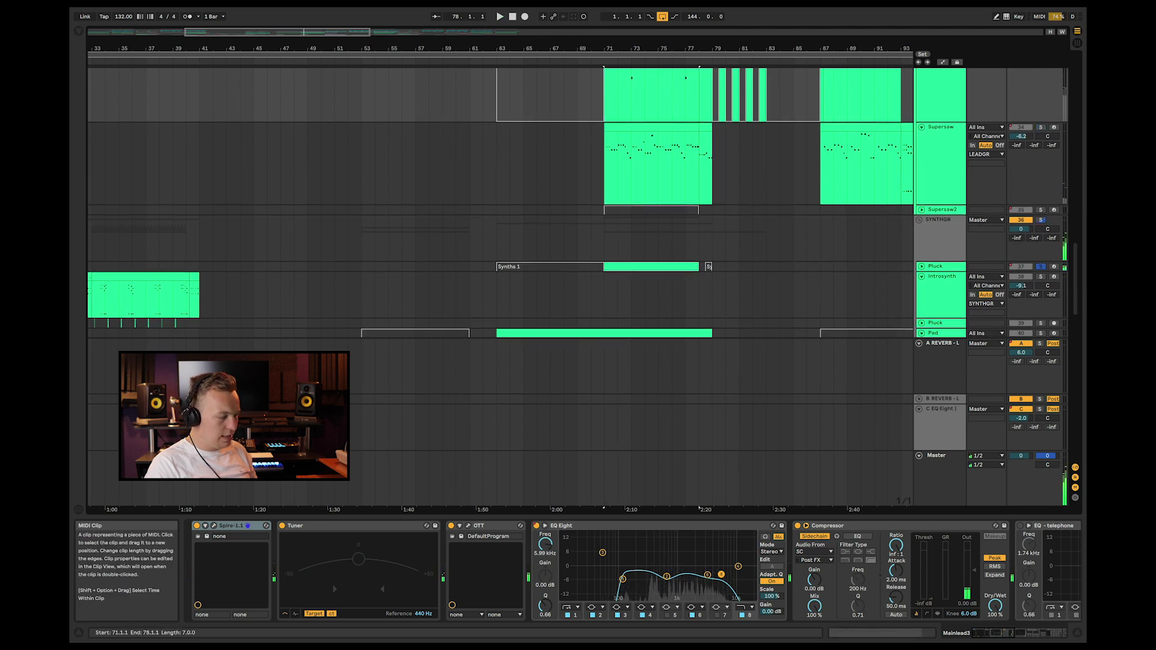
# - Audition the Pluck and Pad tracks in solo, one after the other, from bar 71
pyautogui.press('space')
pyautogui.scroll(-3, 651, 266)
pyautogui.press('space')
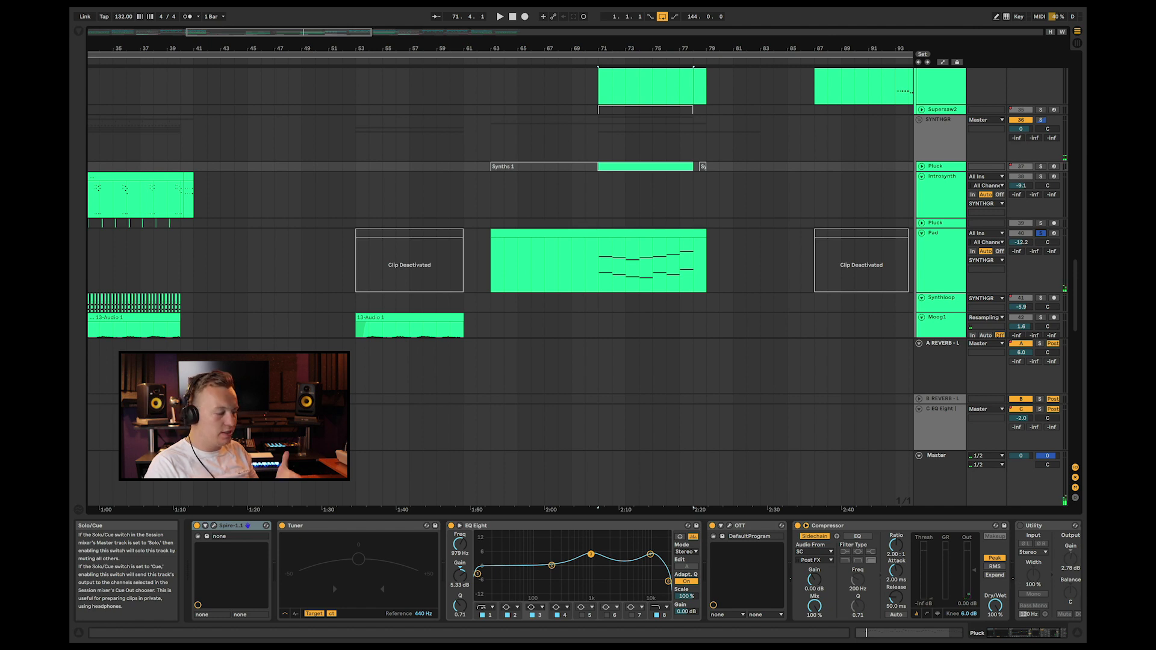
pyautogui.press('space')
pyautogui.scroll(-5, 706, 301)
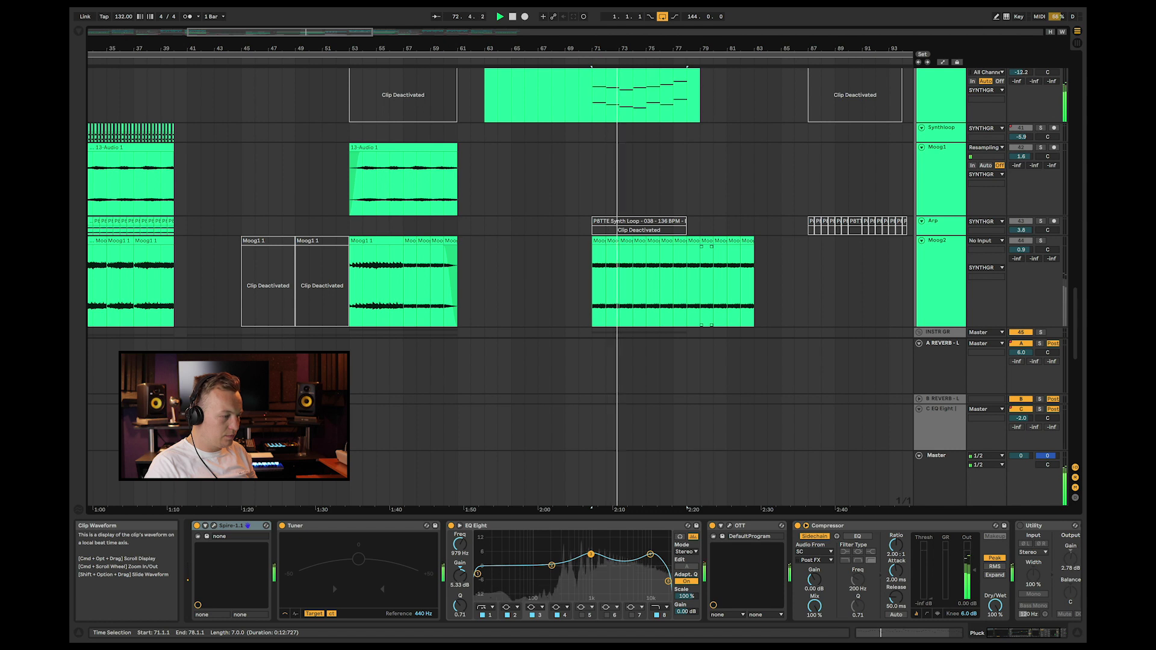
pyautogui.press('space')
# - Select the first Moog2 clip at bar 71 and play the track in solo
pyautogui.click(598, 240)
pyautogui.click(332, 584)
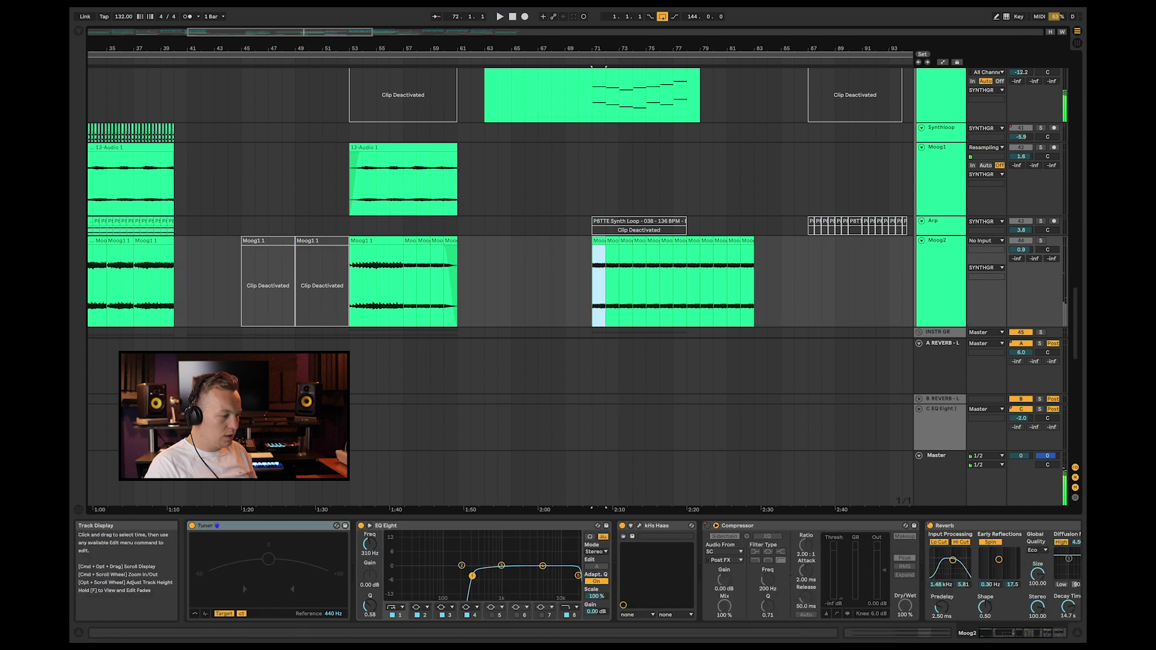
pyautogui.press('space')
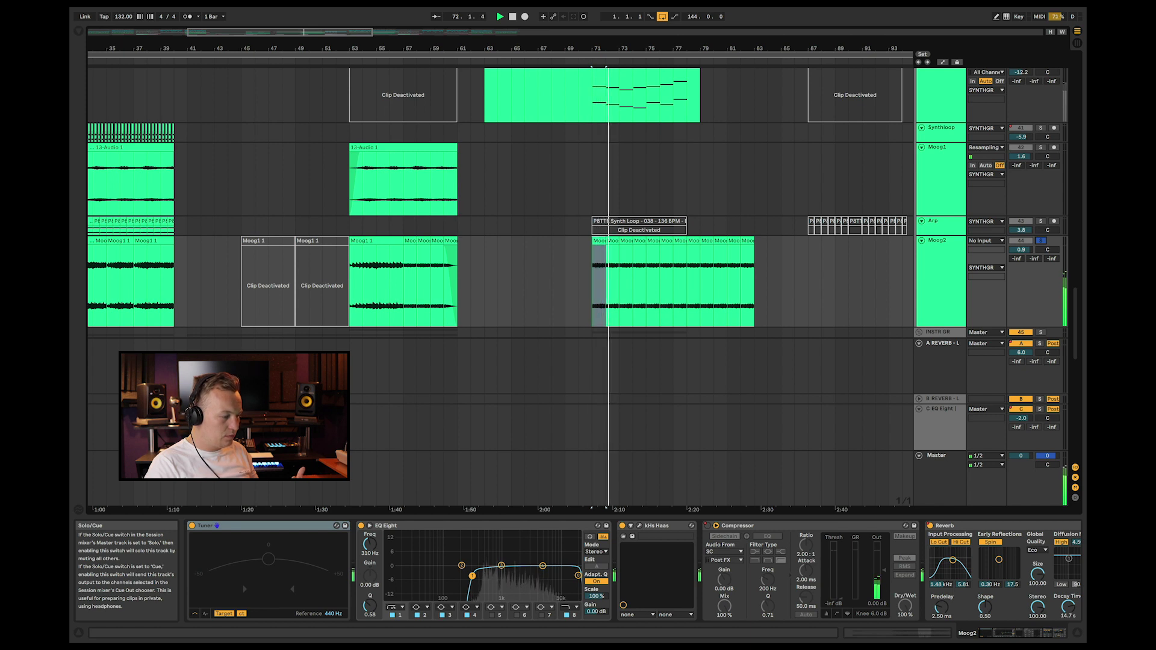
pyautogui.press('space')
# - Select the Strings clip at bar 71, solo its track briefly, and play the section with all tracks unsoloed
pyautogui.scroll(-5, 499, 202)
pyautogui.scroll(-4, 500, 205)
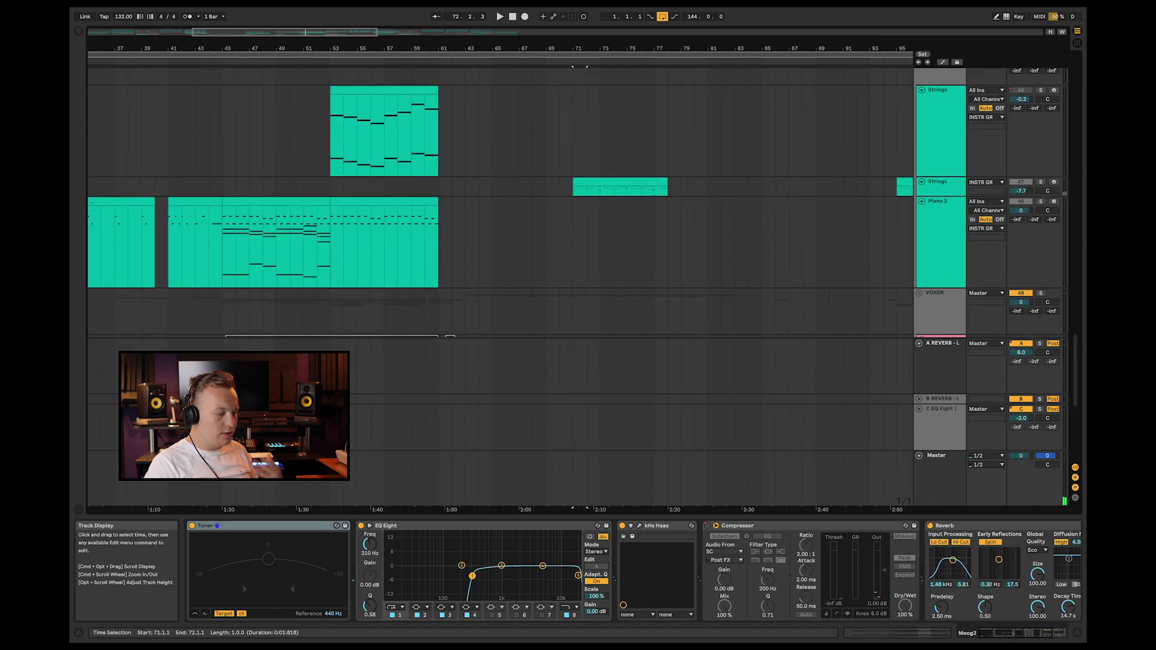
pyautogui.click(620, 182)
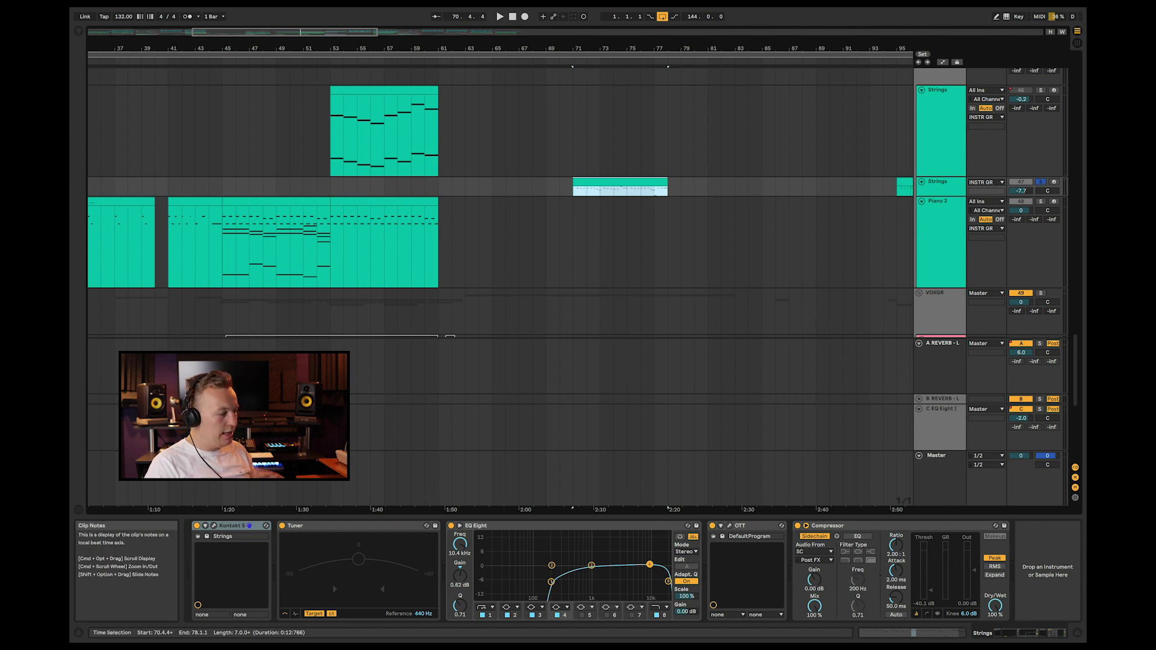
pyautogui.press('space')
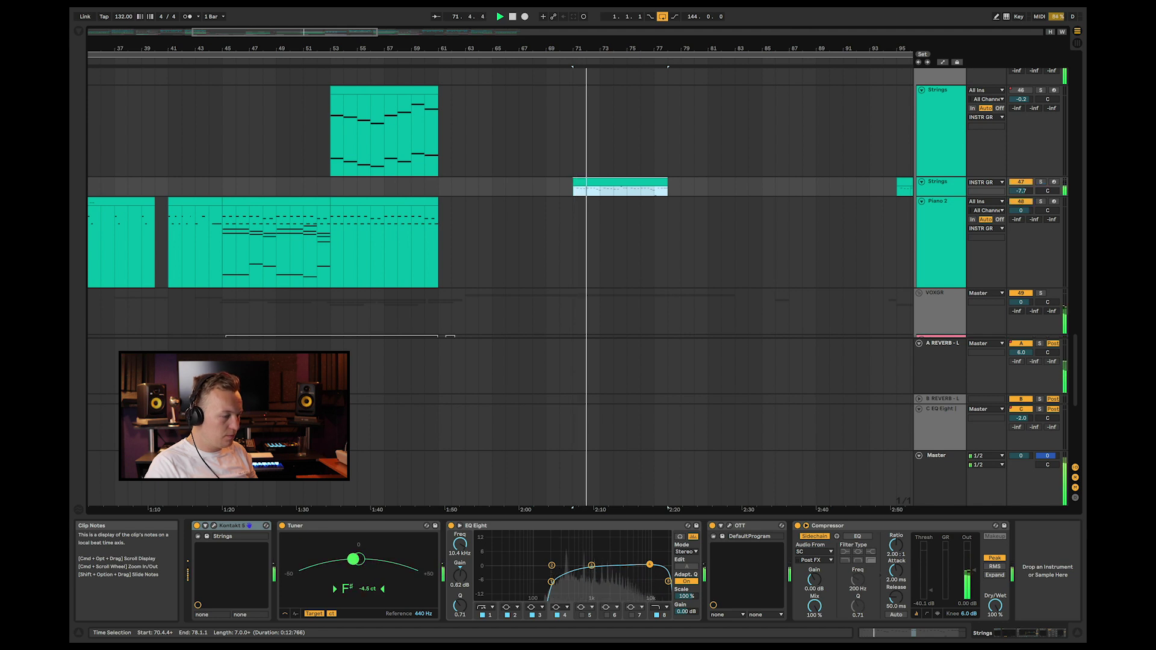
pyautogui.scroll(-6, 499, 286)
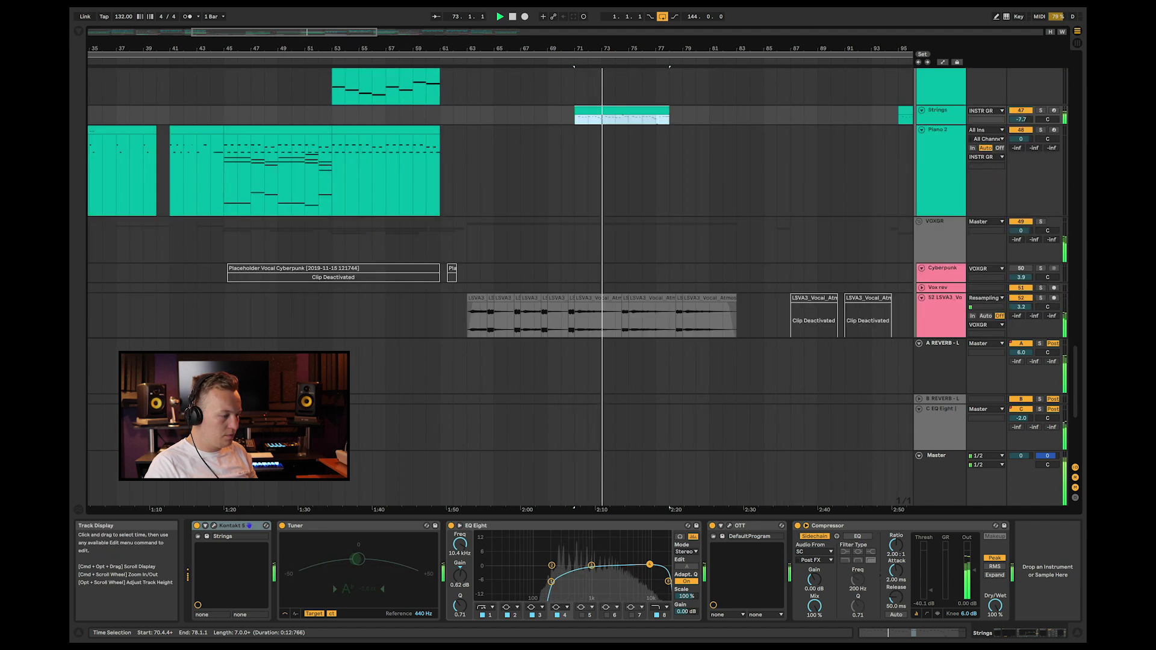
pyautogui.scroll(-4, 500, 285)
pyautogui.scroll(10, 500, 286)
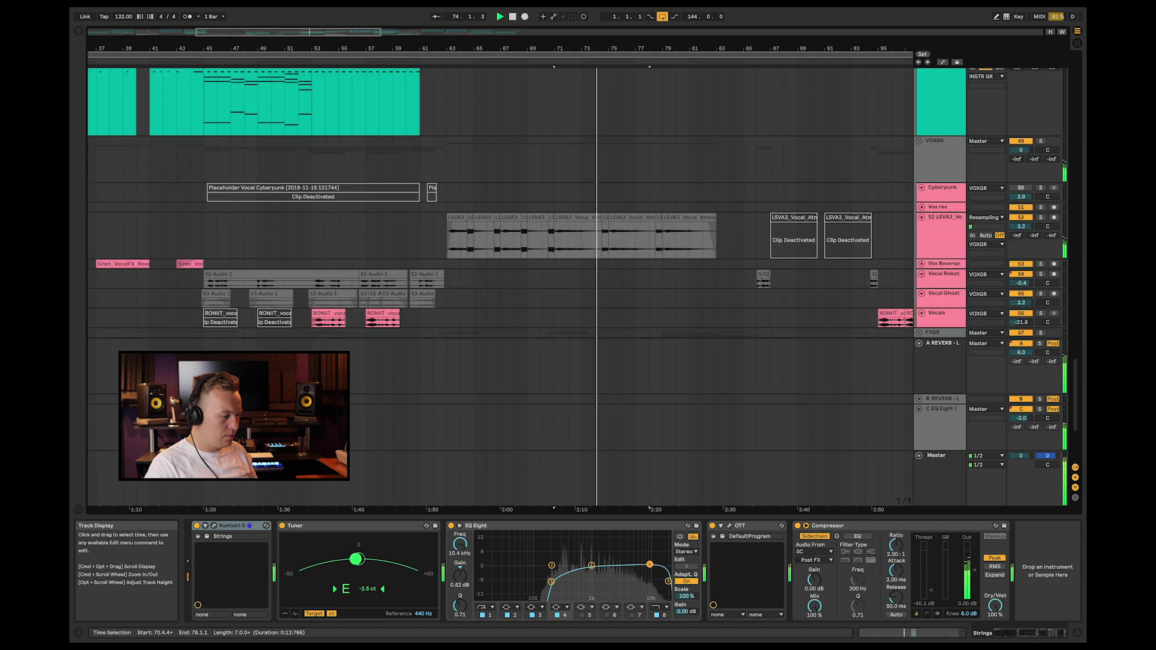
pyautogui.scroll(6, 500, 285)
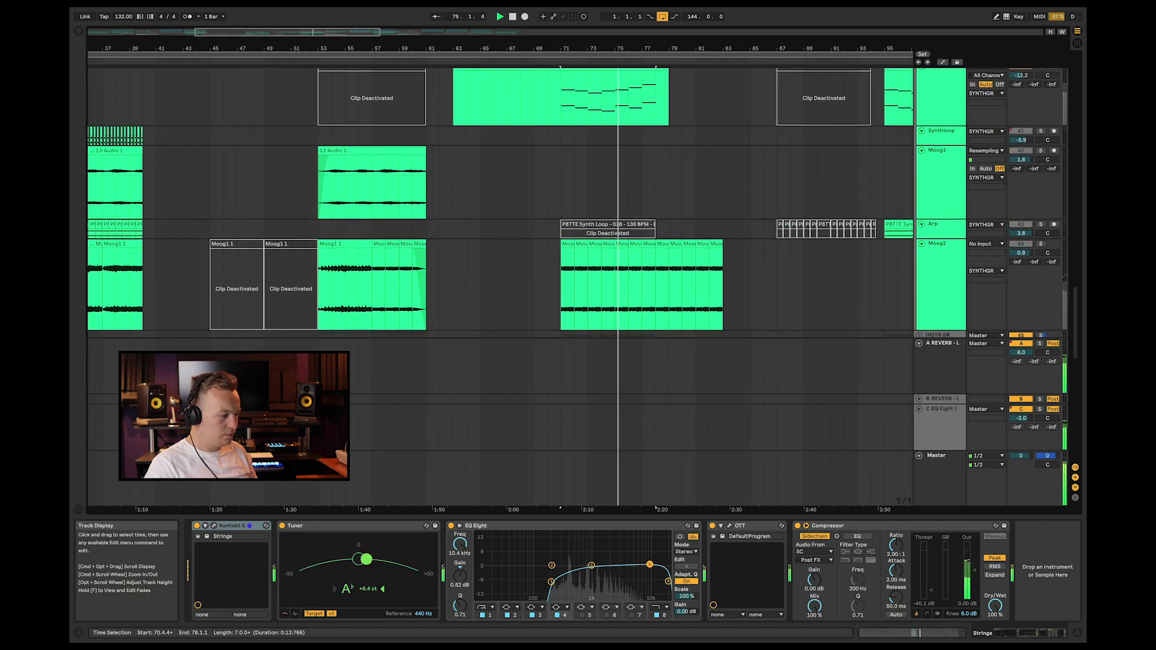
pyautogui.press('space')
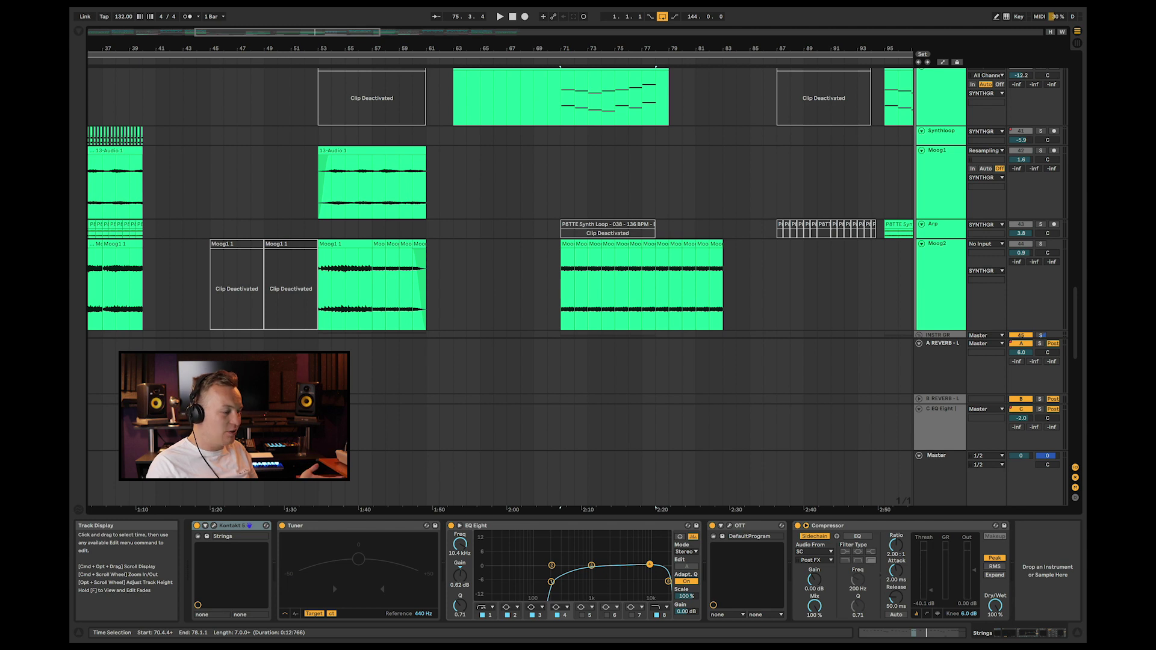
# - Select the Mainlead clip that runs from bar 87 to bar 93
pyautogui.scroll(3, 500, 199)
pyautogui.hscroll(4, 500, 199)
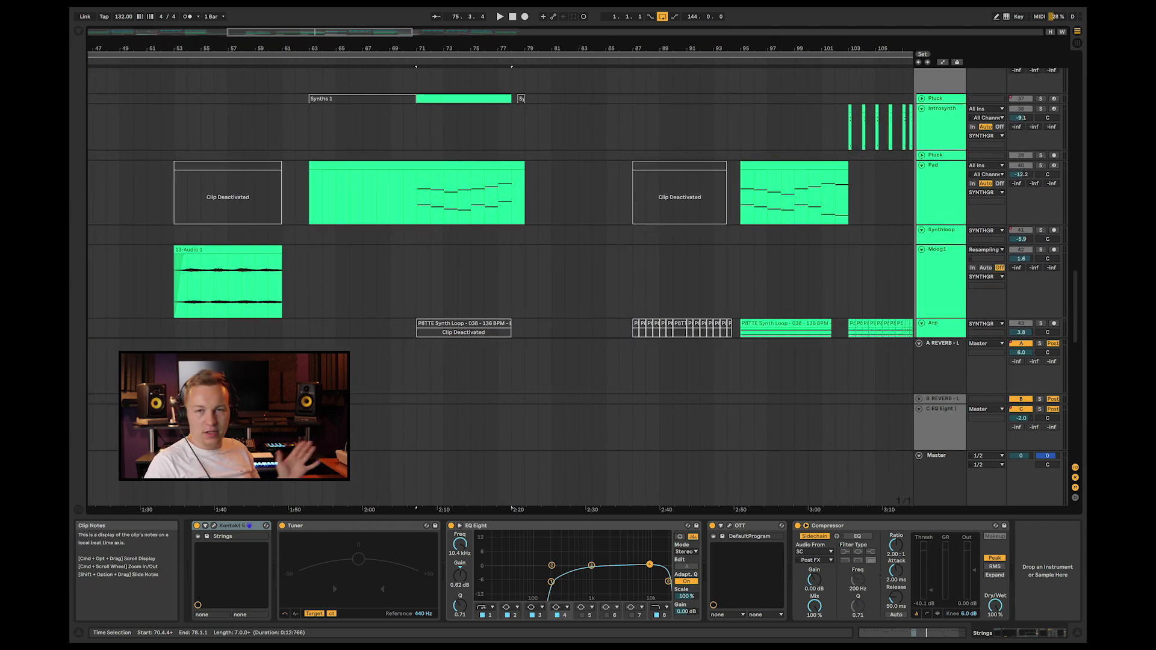
pyautogui.scroll(6, 499, 199)
pyautogui.hscroll(3, 500, 199)
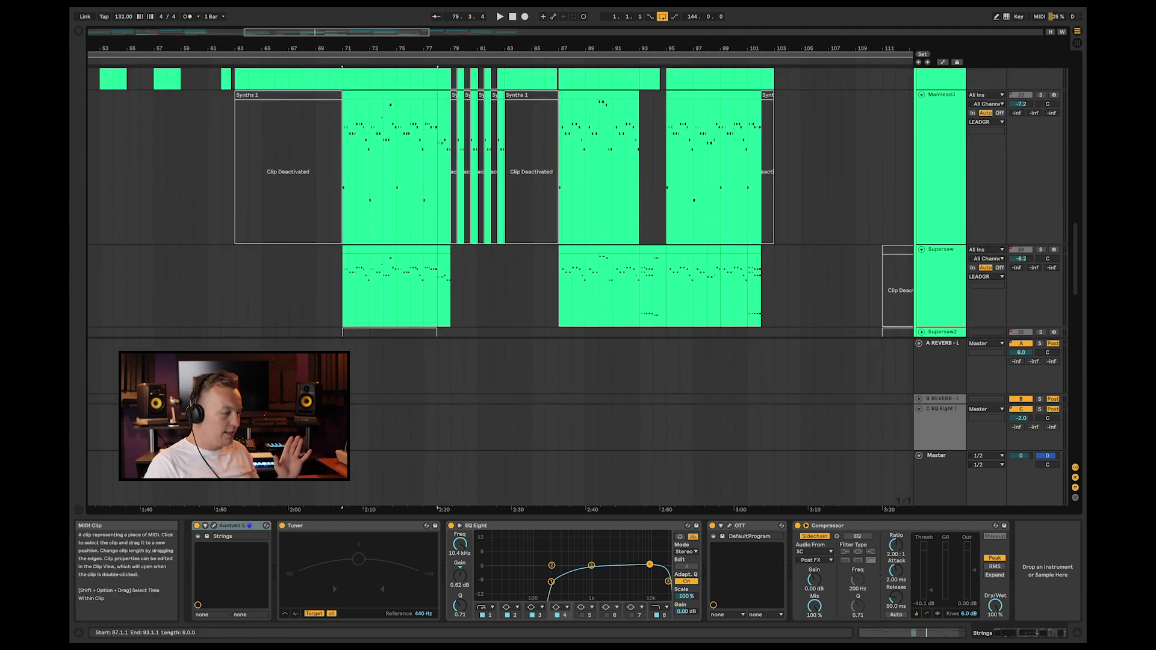
pyautogui.scroll(6, 500, 198)
pyautogui.scroll(-2, 499, 199)
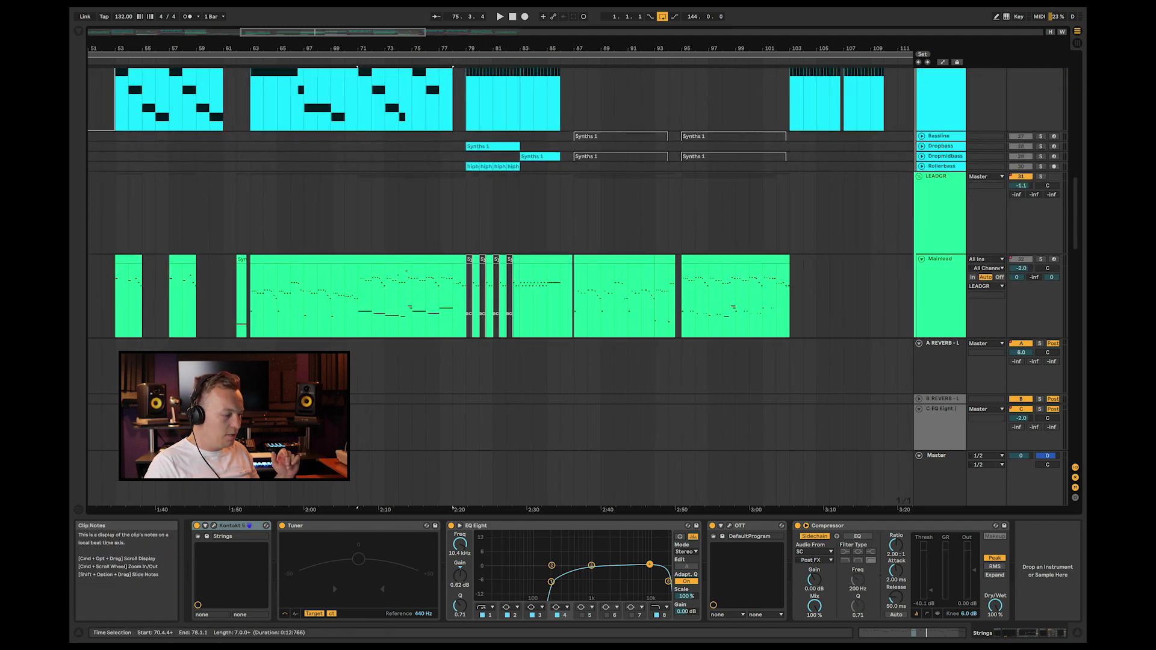
pyautogui.click(613, 259)
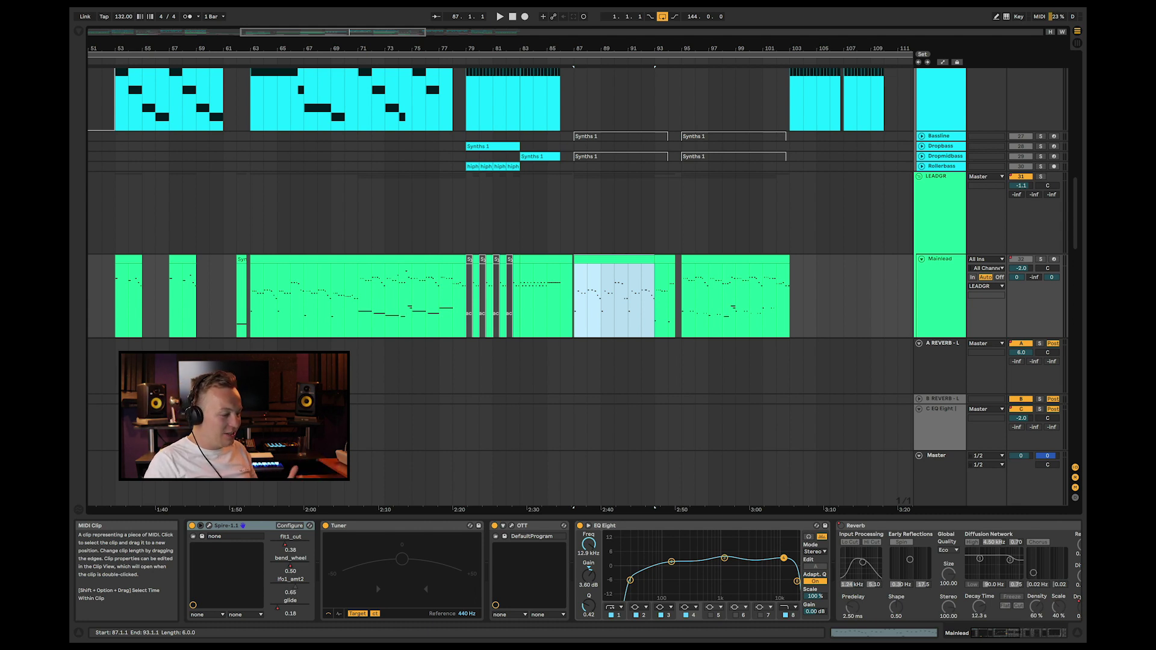
pyautogui.scroll(-4, 500, 241)
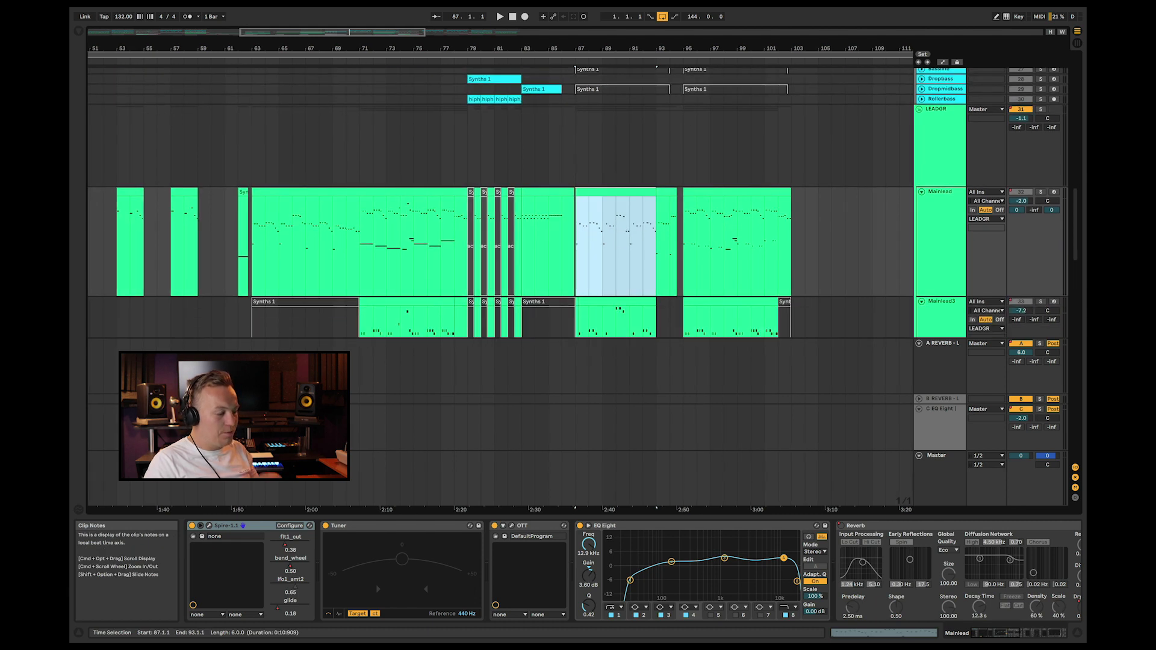
pyautogui.scroll(-3, 500, 241)
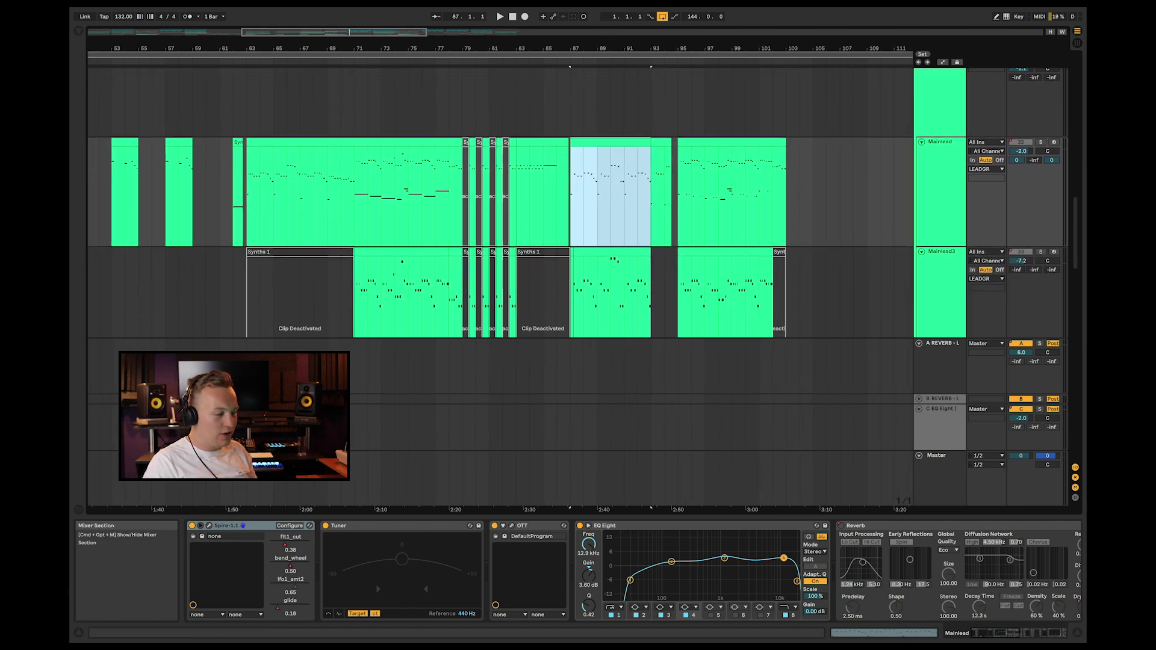
# - Solo Mainlead and Mainlead3, play them from bar 87, and add Supersaw to the solo during playback
pyautogui.click(1039, 141)
pyautogui.keyDown('super'); pyautogui.click(1039, 252); pyautogui.keyUp('super')
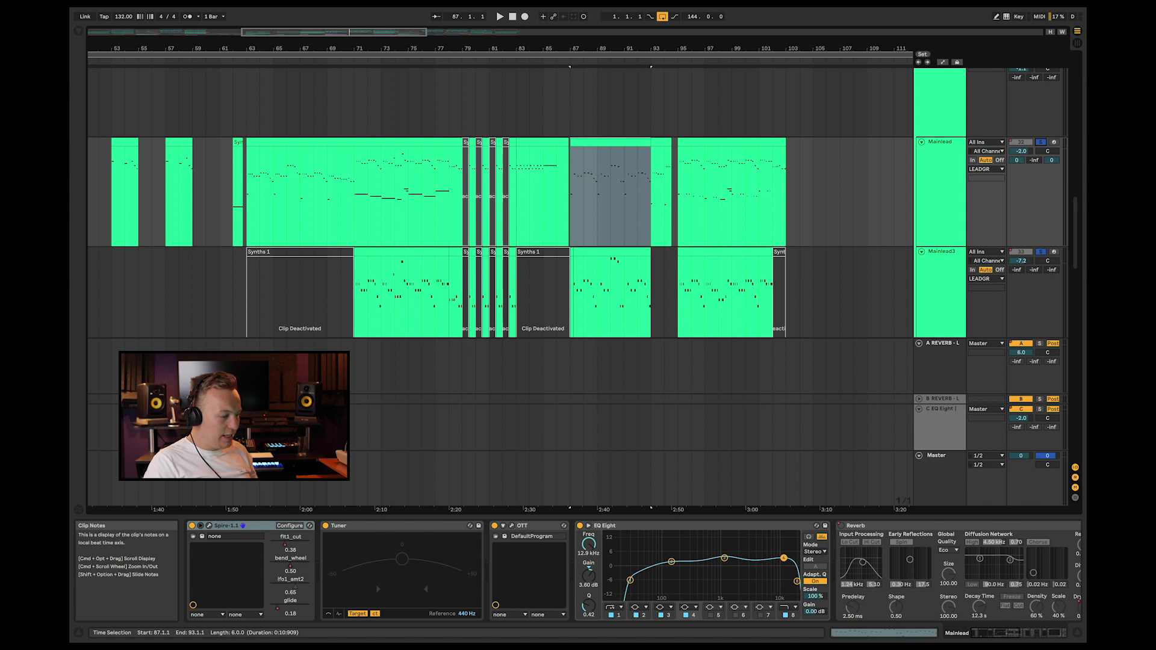
pyautogui.press('space')
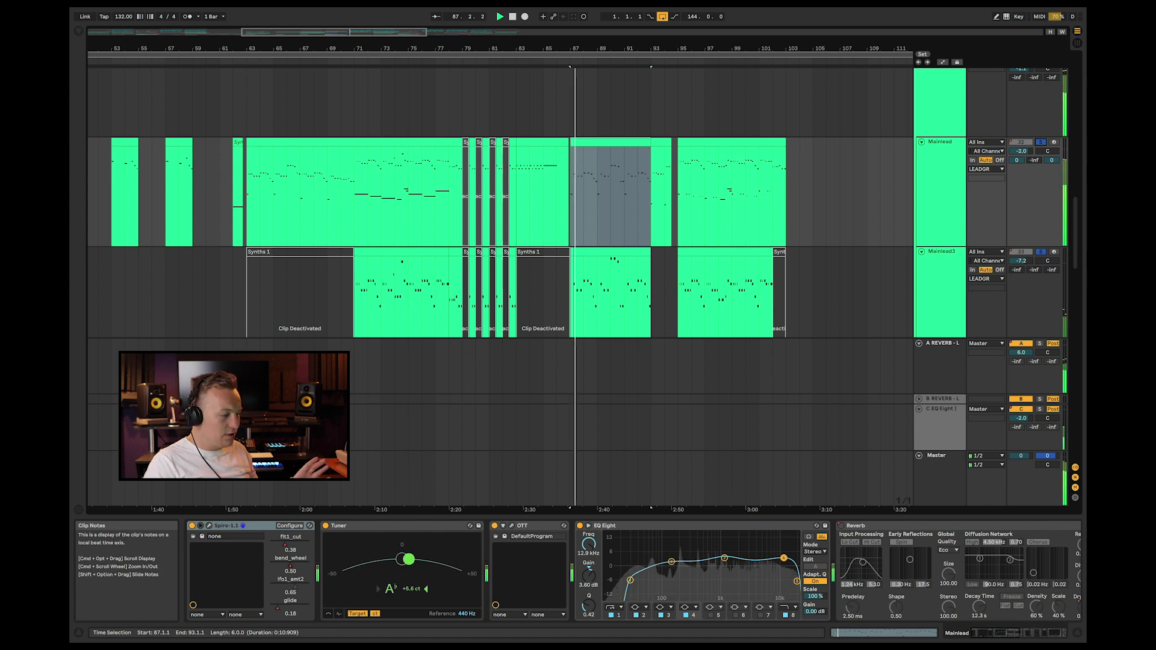
pyautogui.scroll(-9, 500, 241)
pyautogui.scroll(-2, 500, 241)
pyautogui.keyDown('super'); pyautogui.click(1040, 230); pyautogui.keyUp('super')
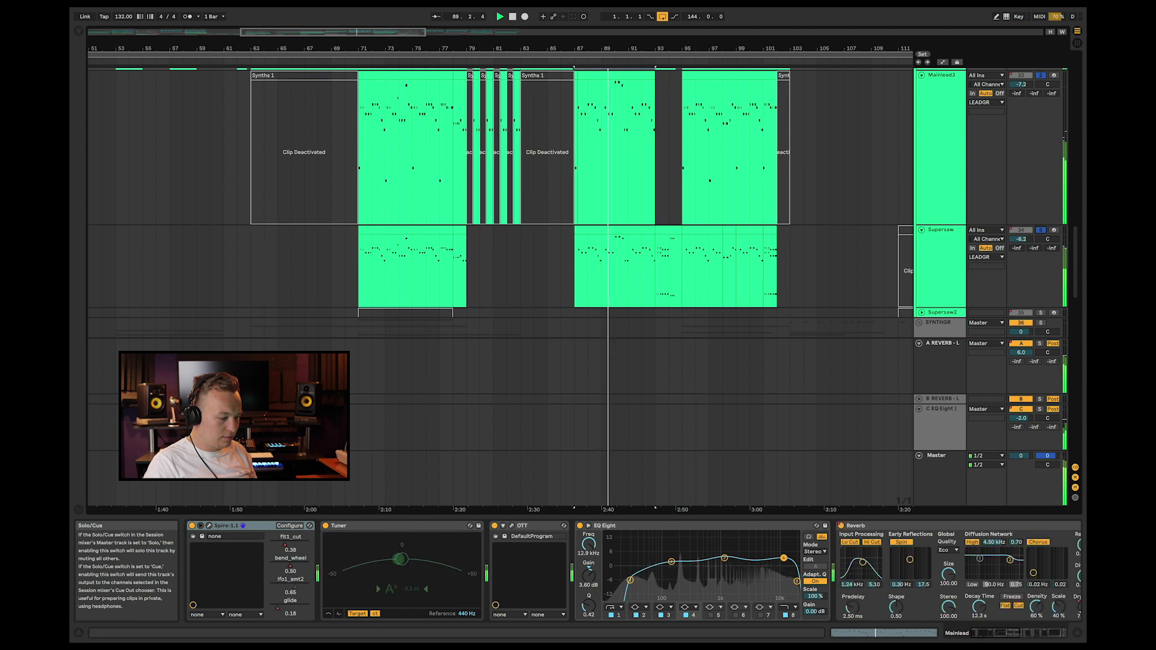
pyautogui.press('space')
# - Show the automation lanes and examine the envelopes on the Mainlead, Mainlead3 and bass tracks around bar 87
pyautogui.hscroll(4, 578, 572)
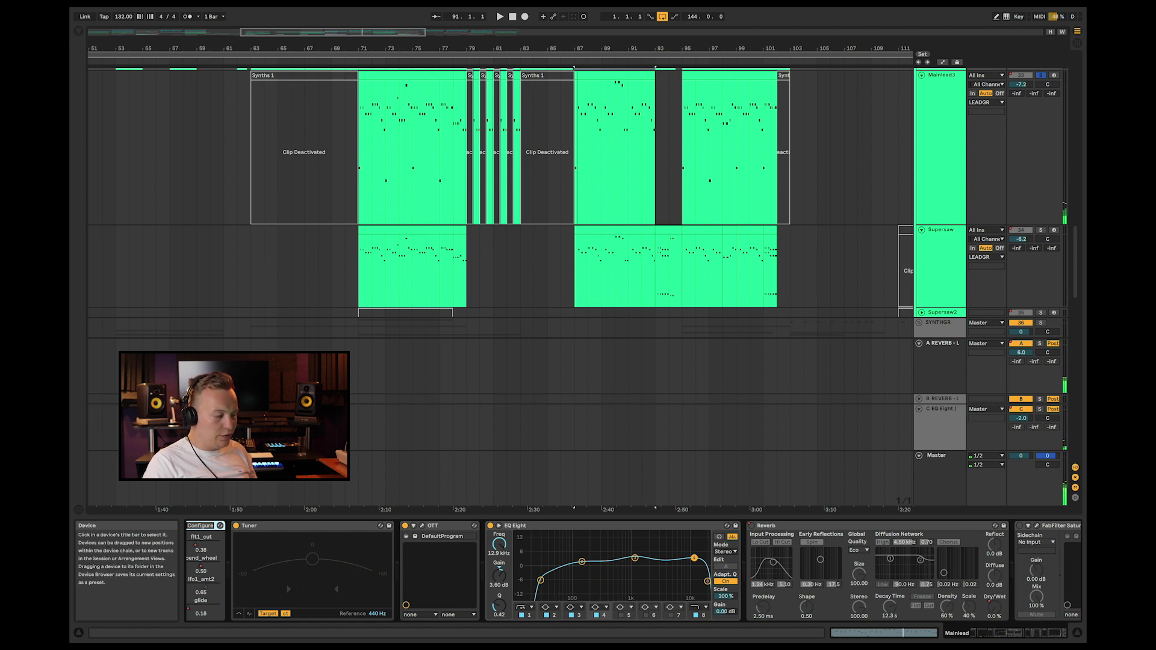
pyautogui.press('a')
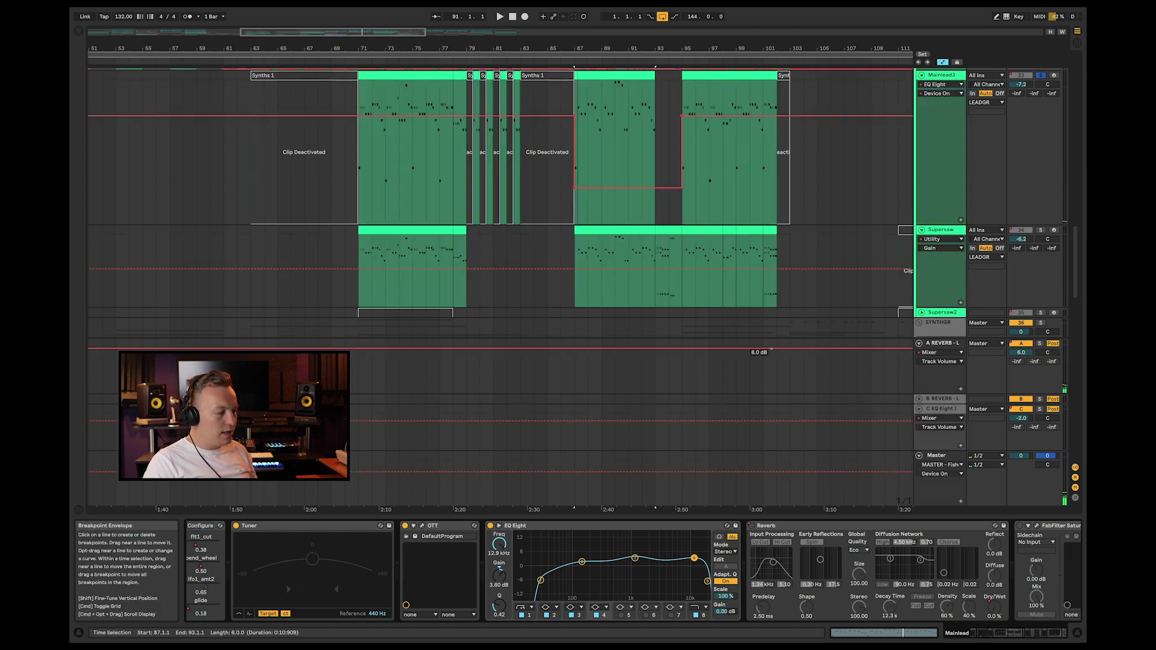
pyautogui.scroll(5, 774, 349)
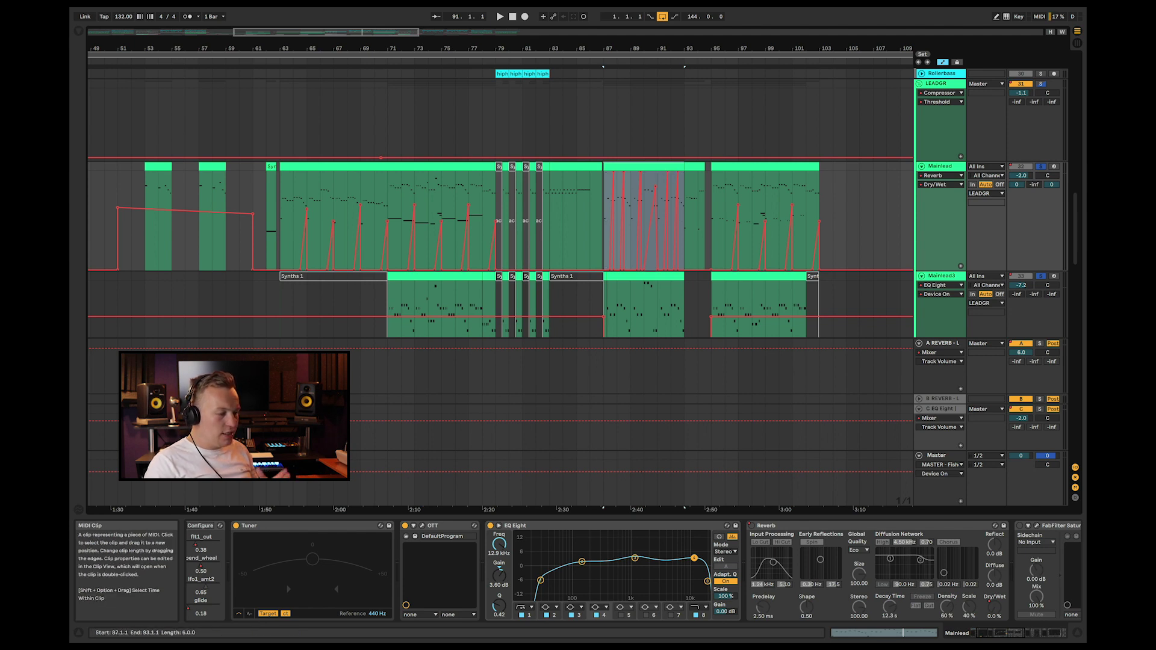
pyautogui.scroll(10, 500, 201)
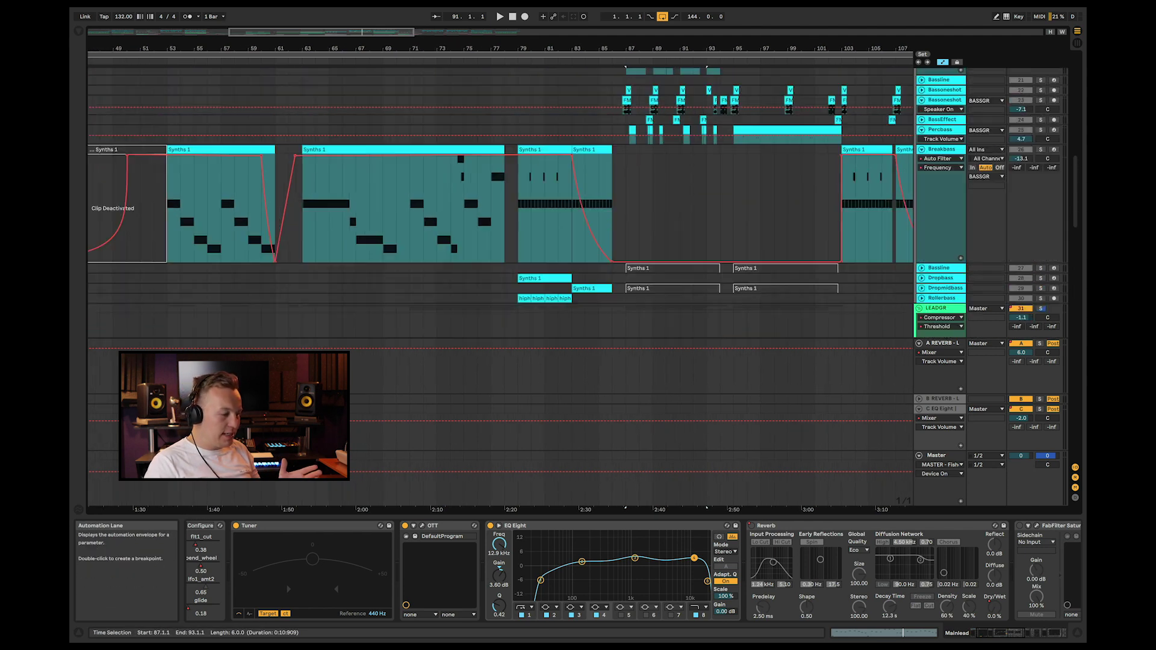
pyautogui.scroll(3, 499, 202)
# - Select the first Bass Sub3 clip, and audition the KICK track in solo from bar 87
pyautogui.click(640, 157)
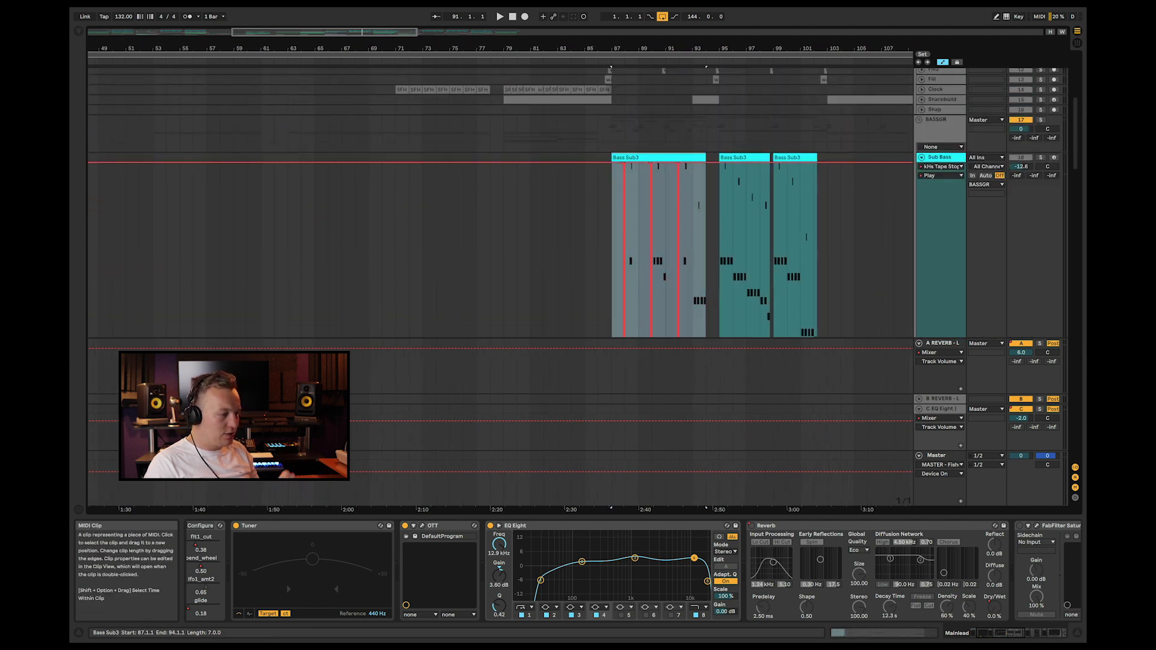
pyautogui.scroll(8, 500, 202)
pyautogui.click(921, 122)
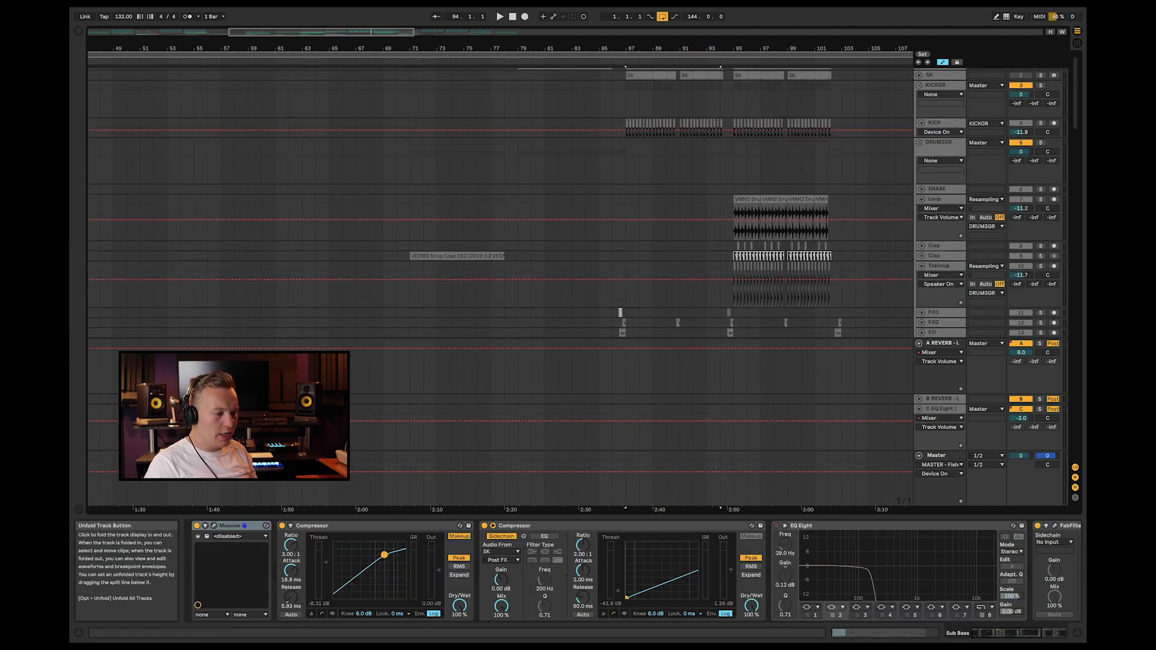
pyautogui.click(1040, 123)
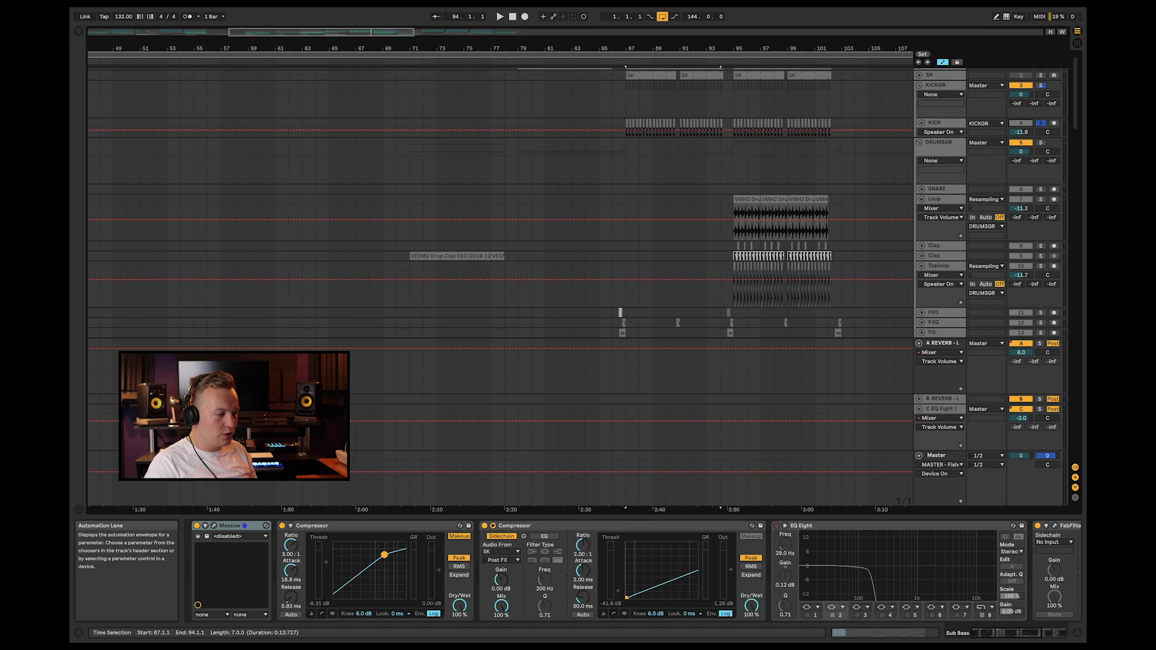
pyautogui.click(626, 127)
pyautogui.press('space')
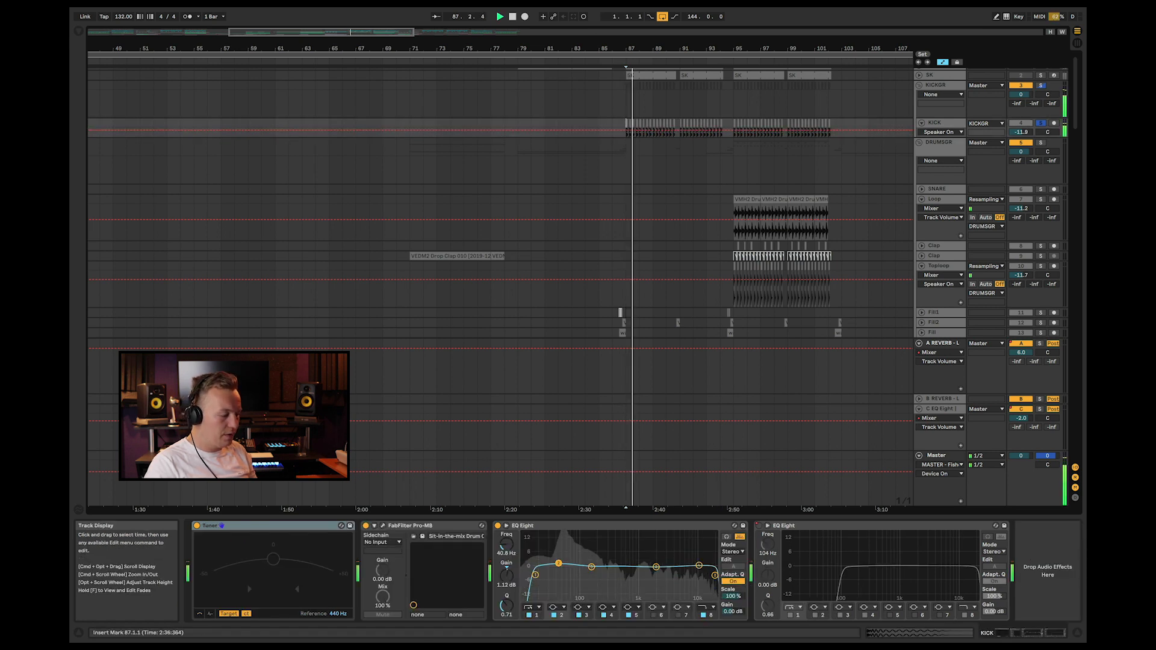
pyautogui.scroll(-3, 500, 201)
pyautogui.press('space')
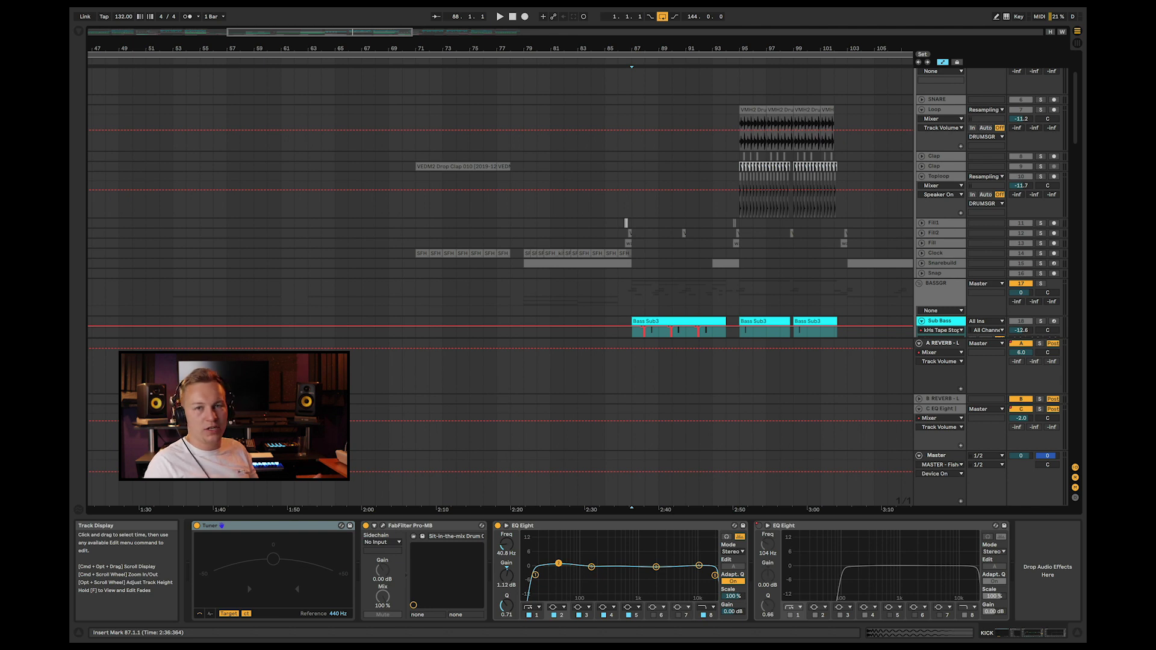
# - Select the Bass Sub3 clip at bar 87 and play the Sub Bass track in solo
pyautogui.click(678, 321)
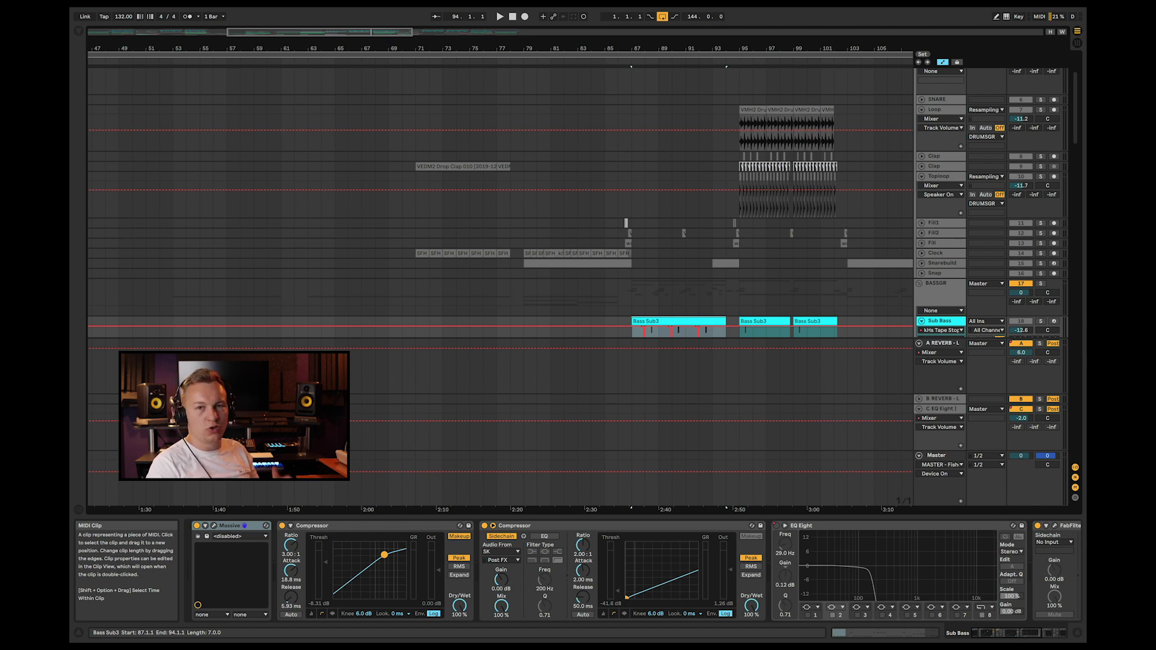
pyautogui.press('space')
pyautogui.scroll(5, 678, 330)
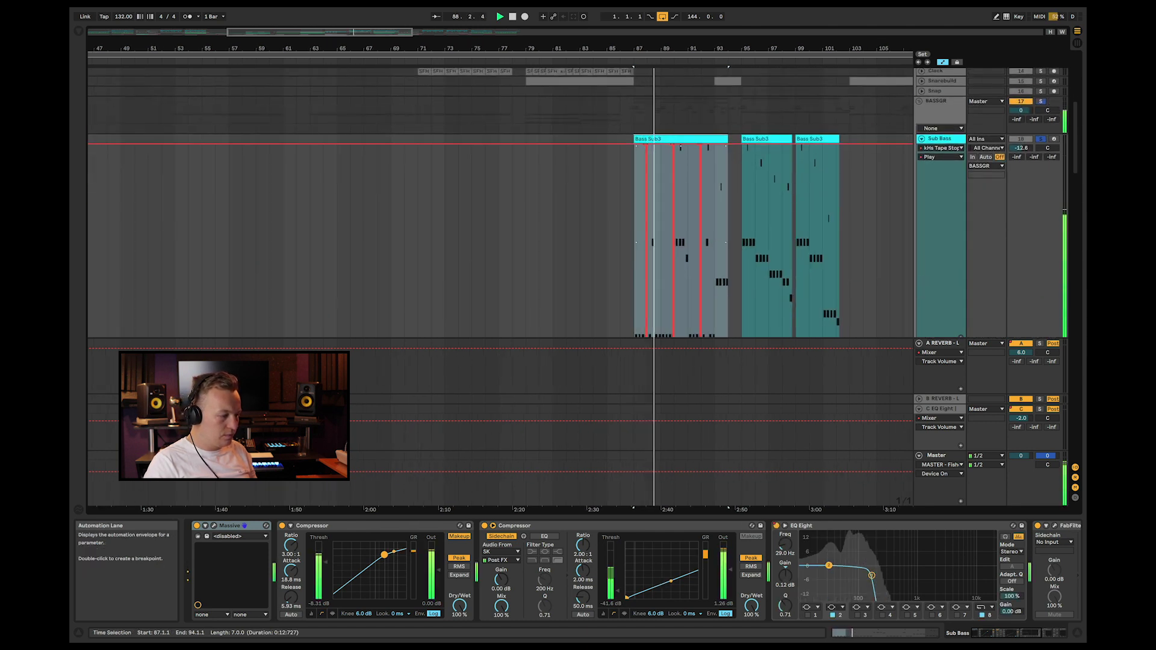
pyautogui.press('space')
# - Audition the Bassline 3 track in solo from bar 87
pyautogui.scroll(-3, 680, 241)
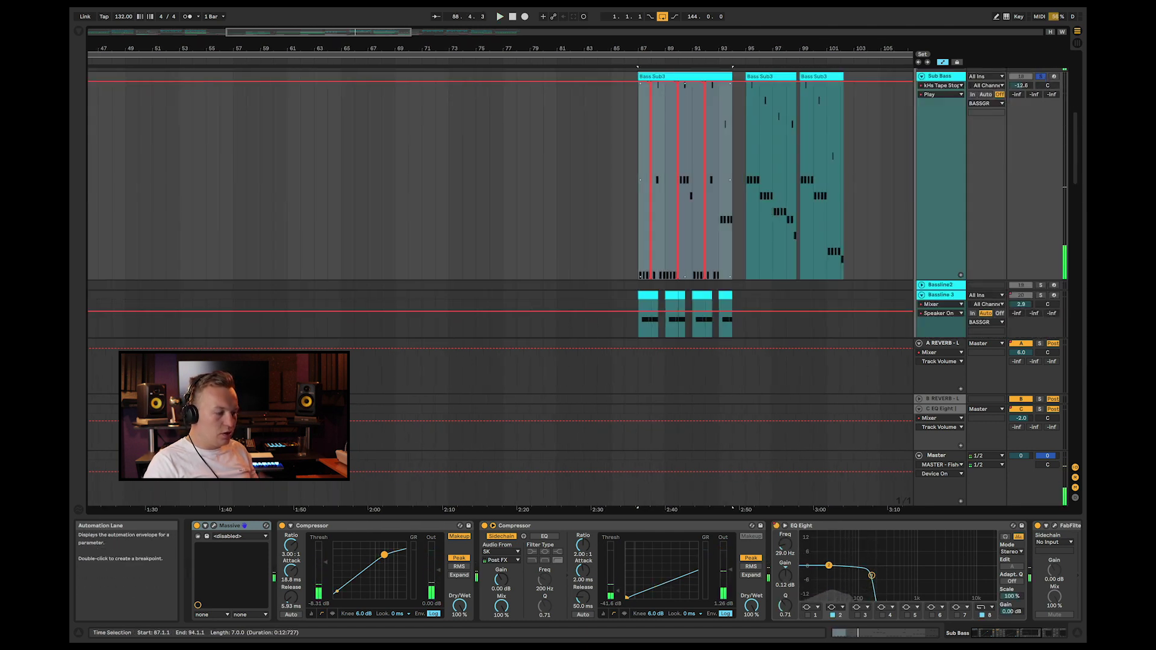
pyautogui.scroll(-1, 680, 240)
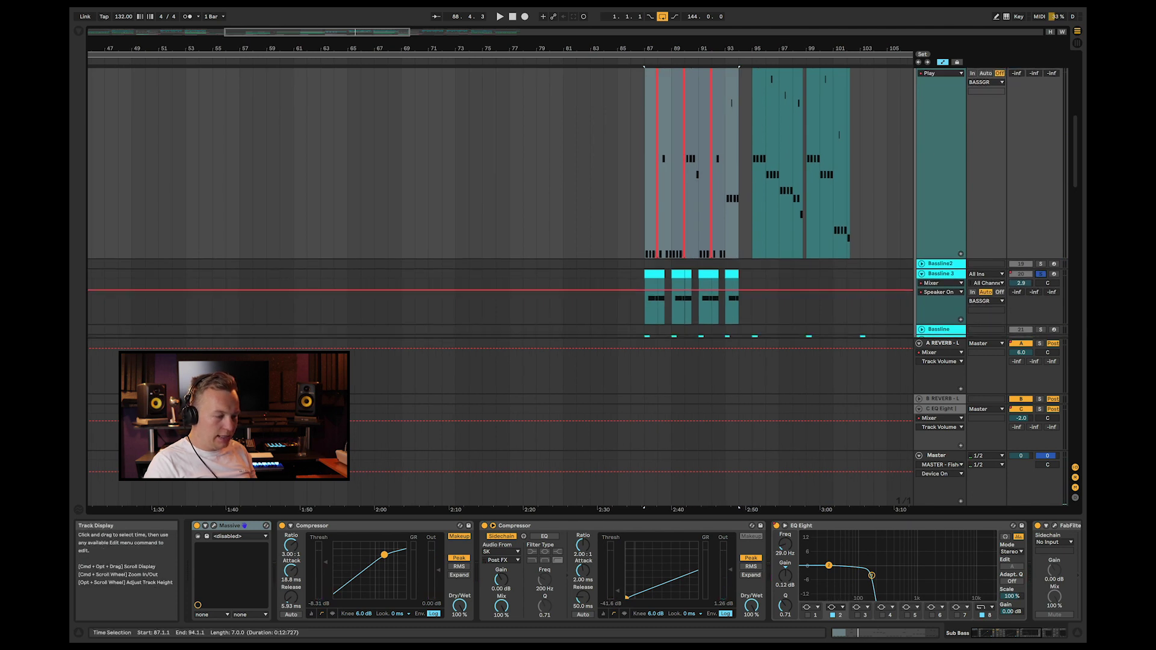
pyautogui.scroll(-3, 499, 202)
pyautogui.press('space')
pyautogui.scroll(-2, 500, 201)
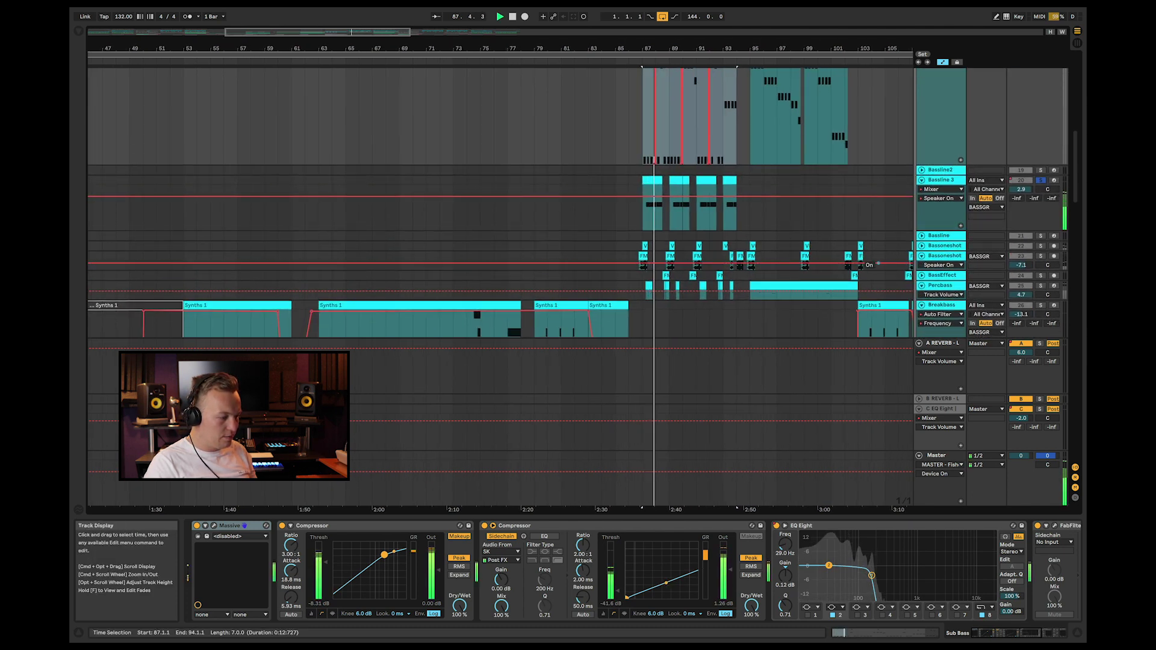
pyautogui.scroll(-3, 500, 202)
pyautogui.press('space')
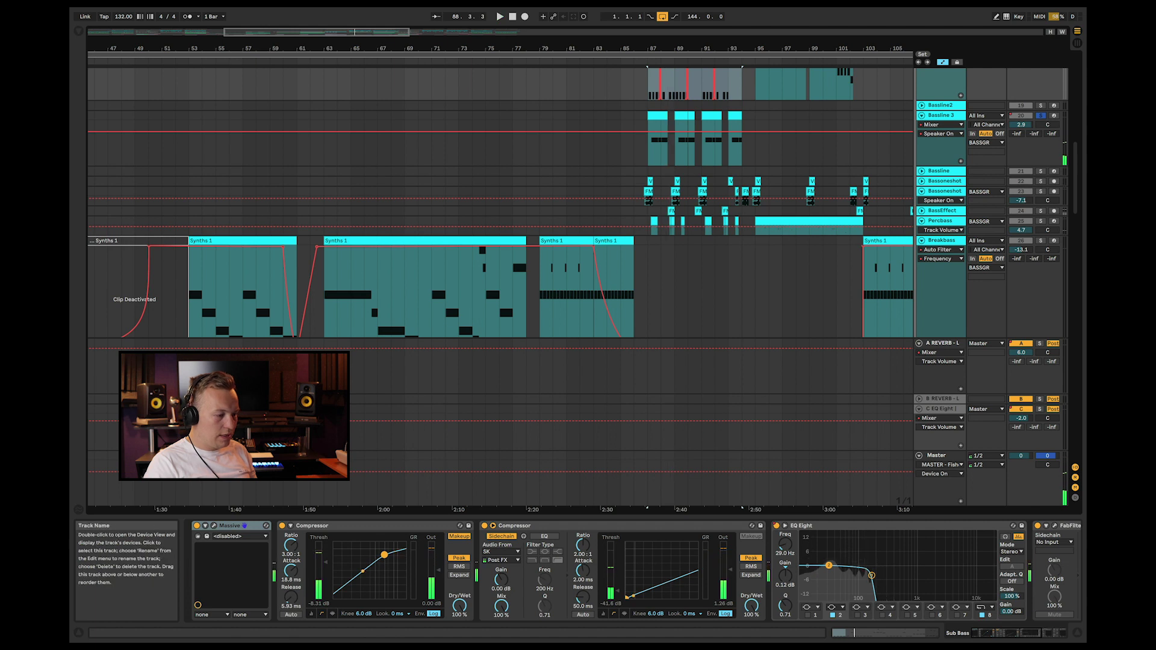
# - Solo the first Bassoneshot track and audition its one-shot clip at bar 87
pyautogui.click(942, 180)
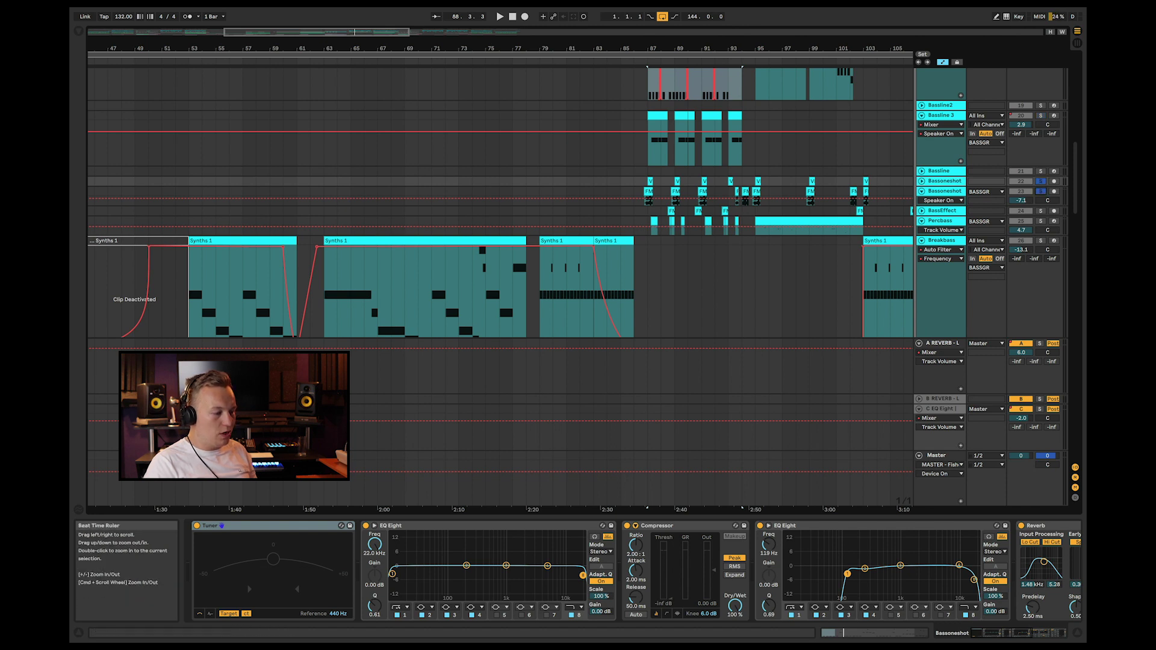
pyautogui.moveTo(653, 49); pyautogui.dragTo(653, 84)
pyautogui.click(642, 192)
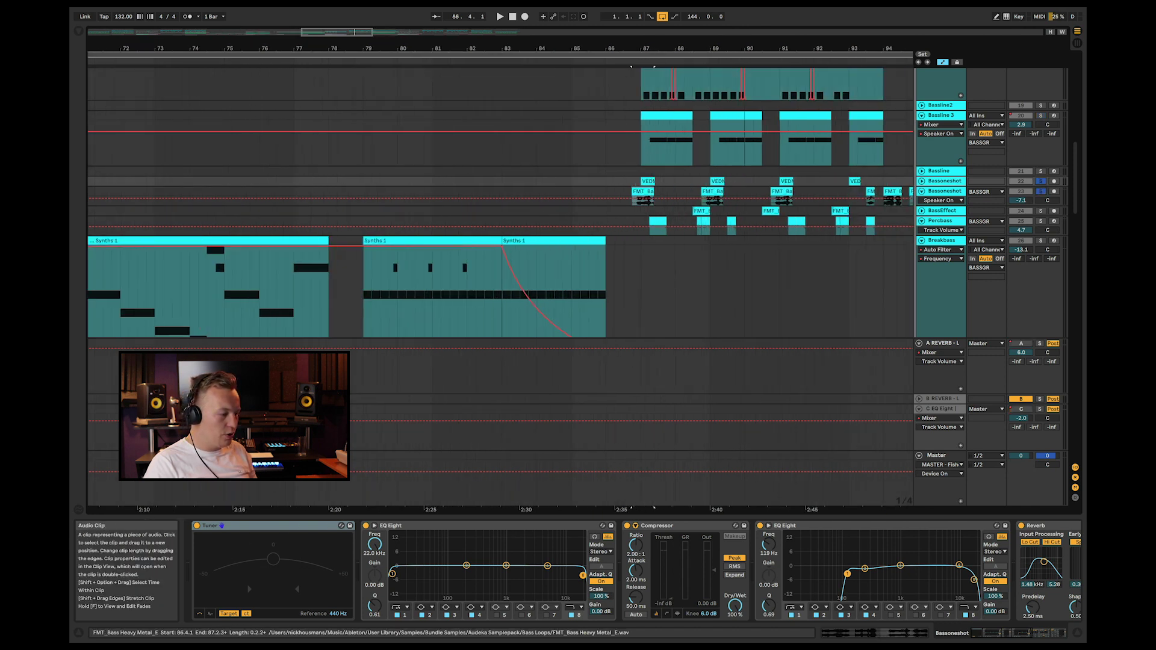
pyautogui.hscroll(2, 642, 198)
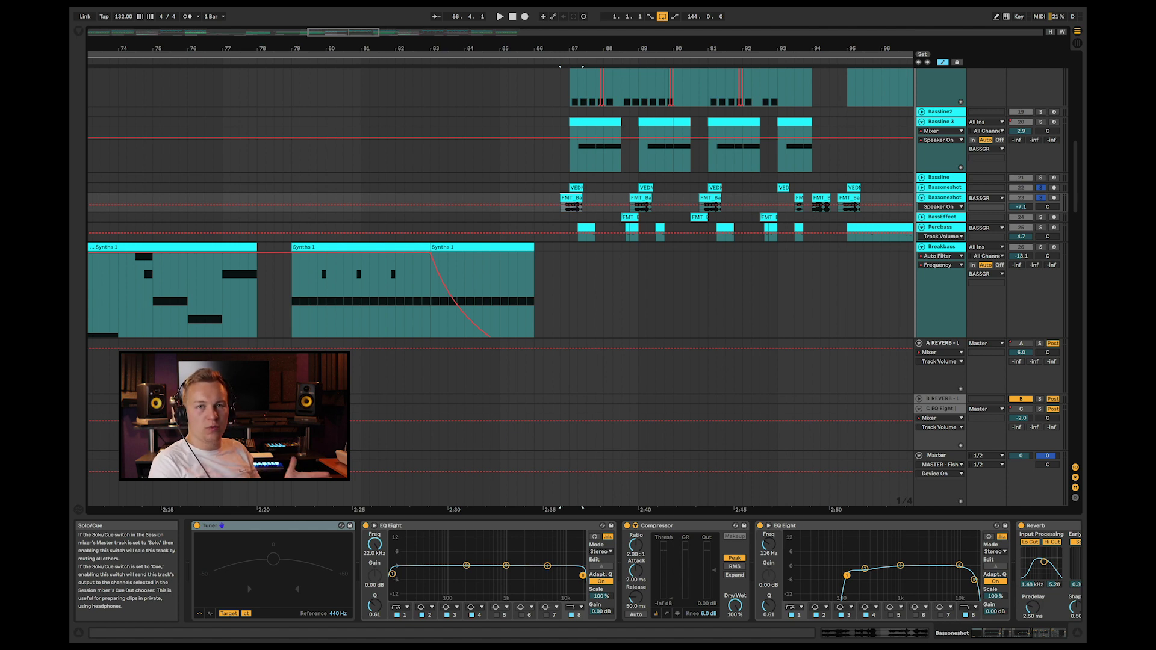
pyautogui.press('s')
pyautogui.click(1040, 187)
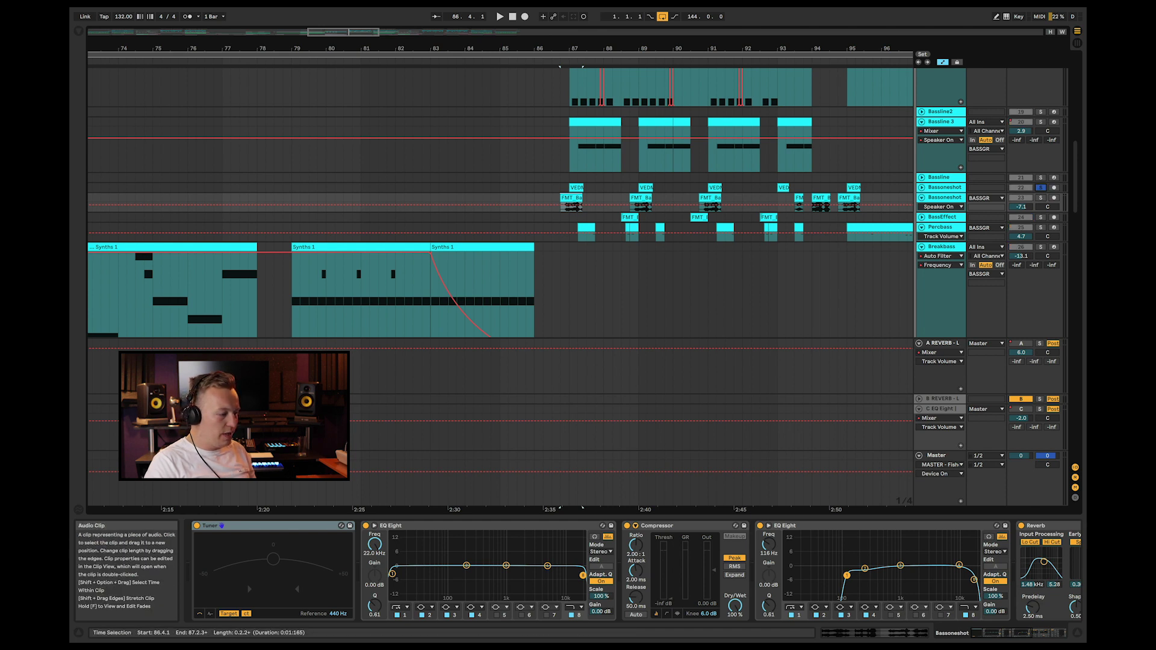
pyautogui.click(575, 187)
pyautogui.press('space')
pyautogui.press('space')
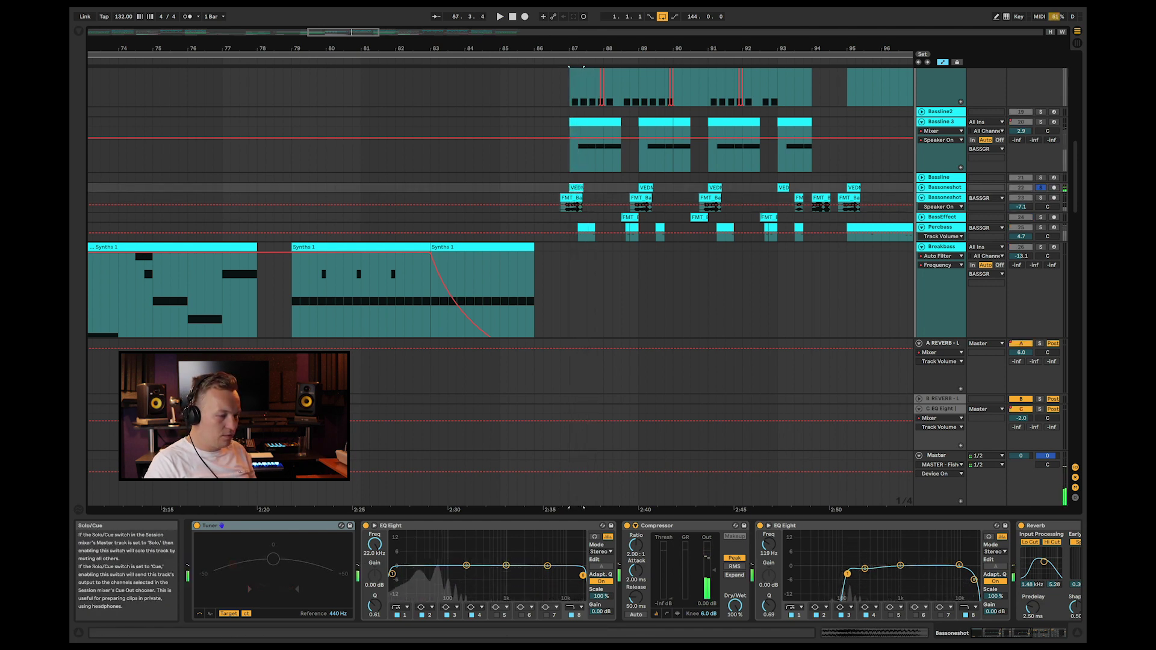
# - Solo the second Bassoneshot track and audition its FMT_Bass Heavy Metal clips around bars 87 and 93
pyautogui.click(1040, 197)
pyautogui.click(572, 197)
pyautogui.press('space')
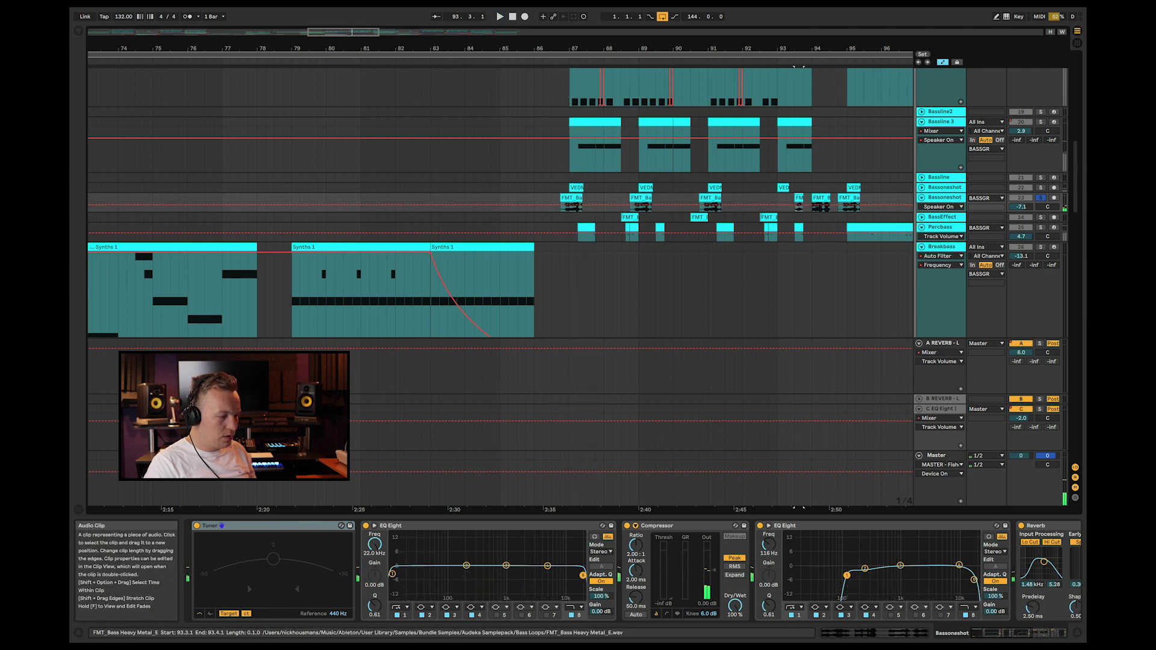
pyautogui.click(800, 204)
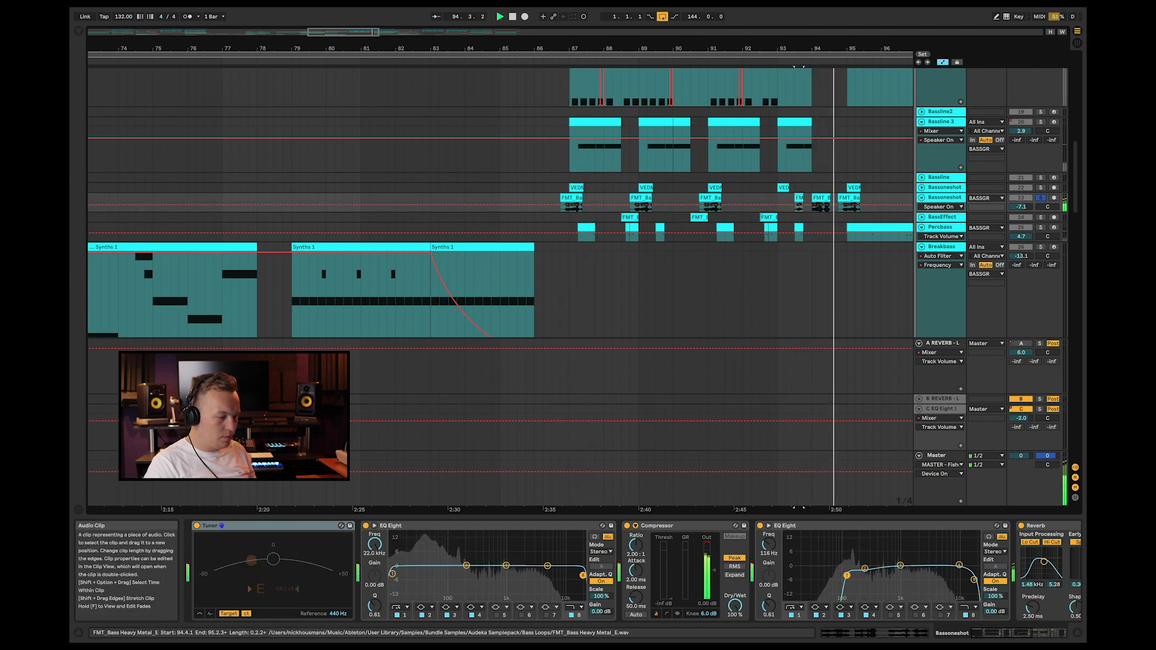
pyautogui.press('space')
# - Solo the BassEffect track, unfold it, and audition its FMT_Bass Sewer Compression clips at bars 88 and 90
pyautogui.click(629, 216)
pyautogui.press('s')
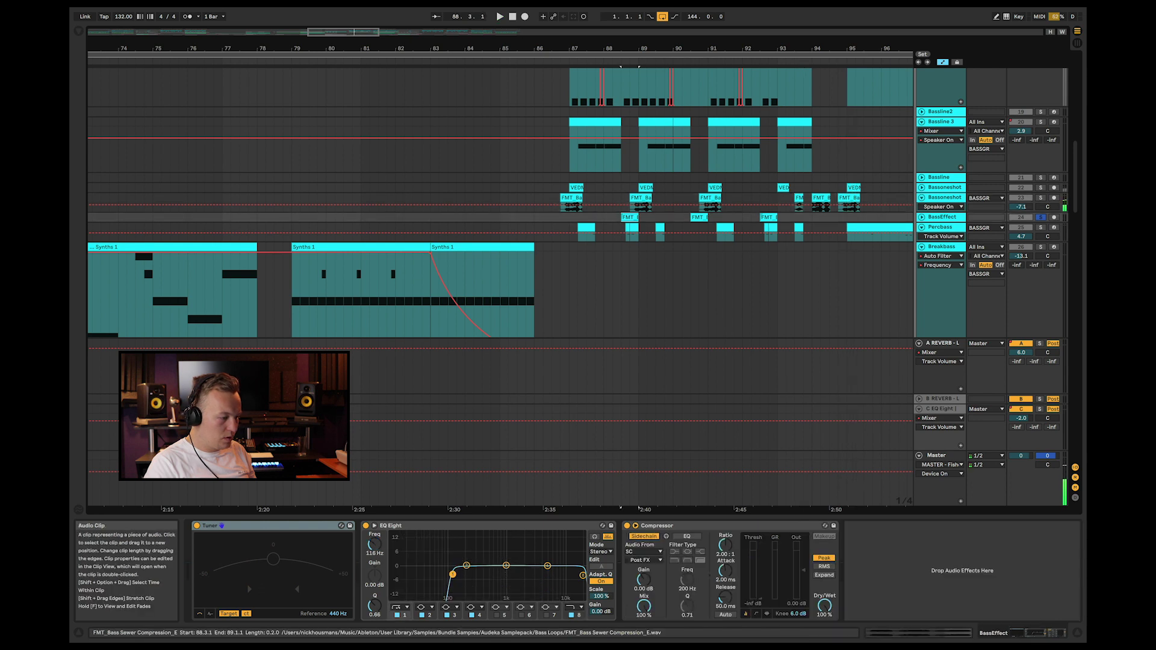
pyautogui.press('space')
pyautogui.press('u')
pyautogui.press('space')
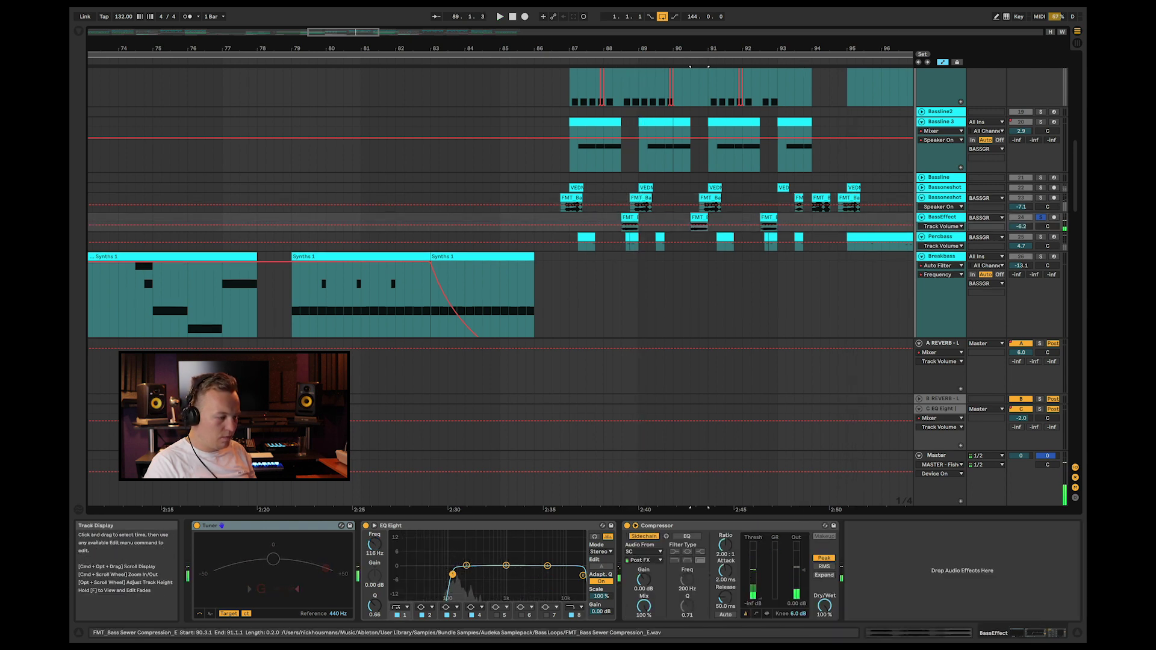
pyautogui.click(698, 217)
pyautogui.press('space')
# - Audition the Percbass track in solo from its first clip at bar 87
pyautogui.click(585, 237)
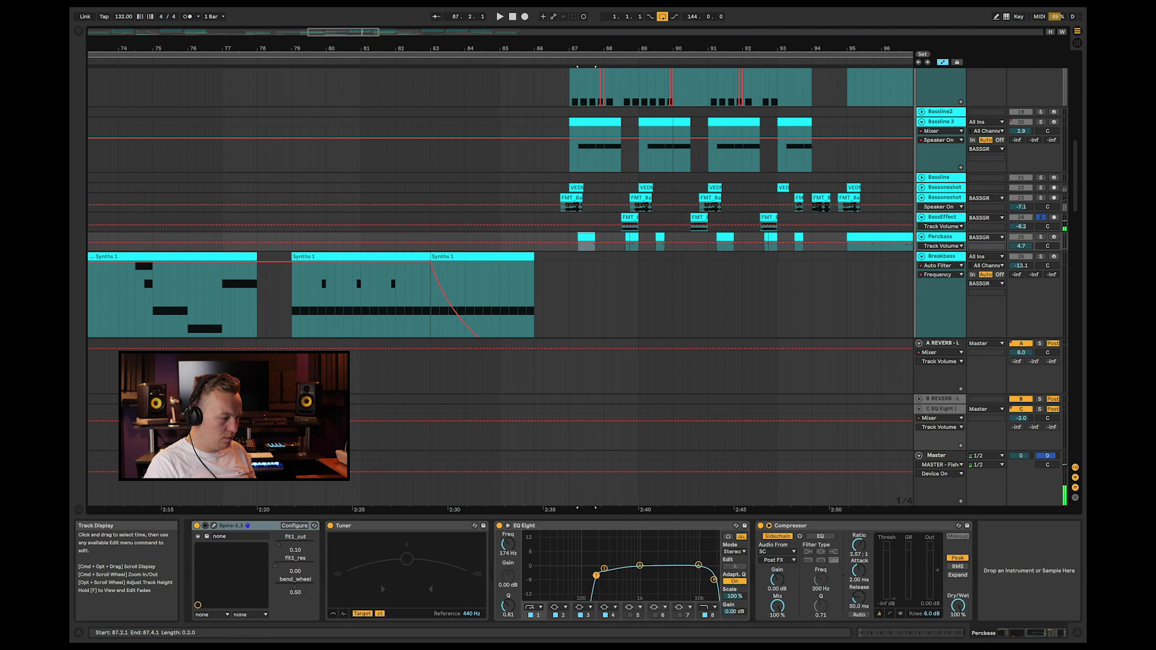
pyautogui.press('space')
pyautogui.press('s')
# - Solo the BASSGR group and play all bass layers together from bar 87
pyautogui.scroll(10, 607, 242)
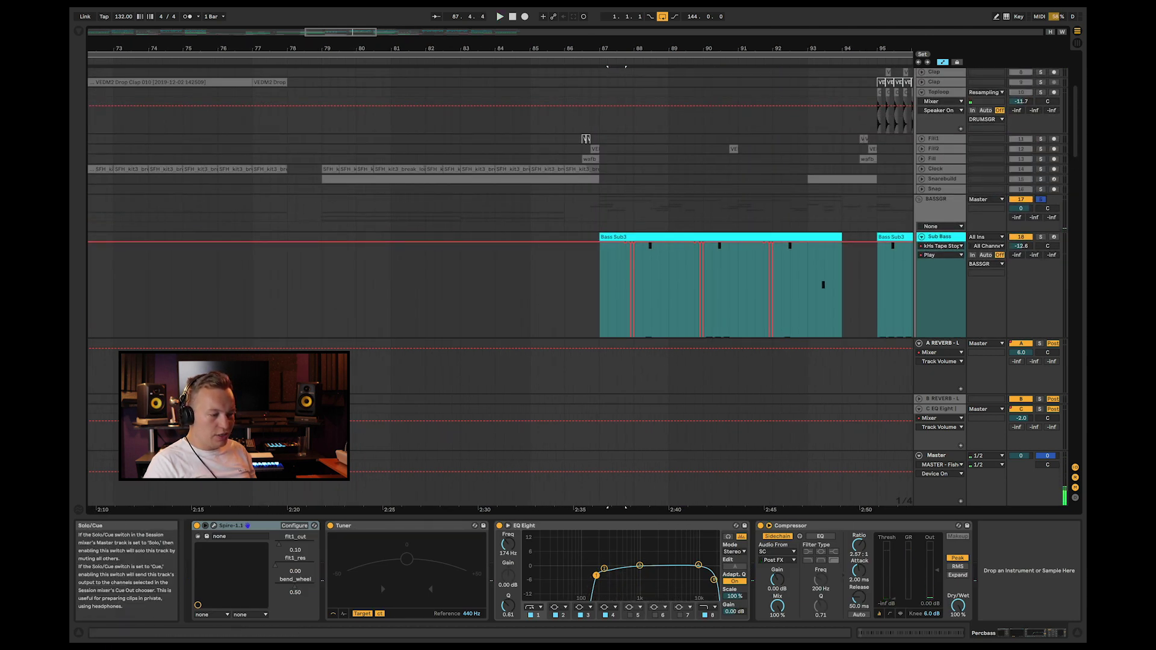
pyautogui.click(599, 211)
pyautogui.press('space')
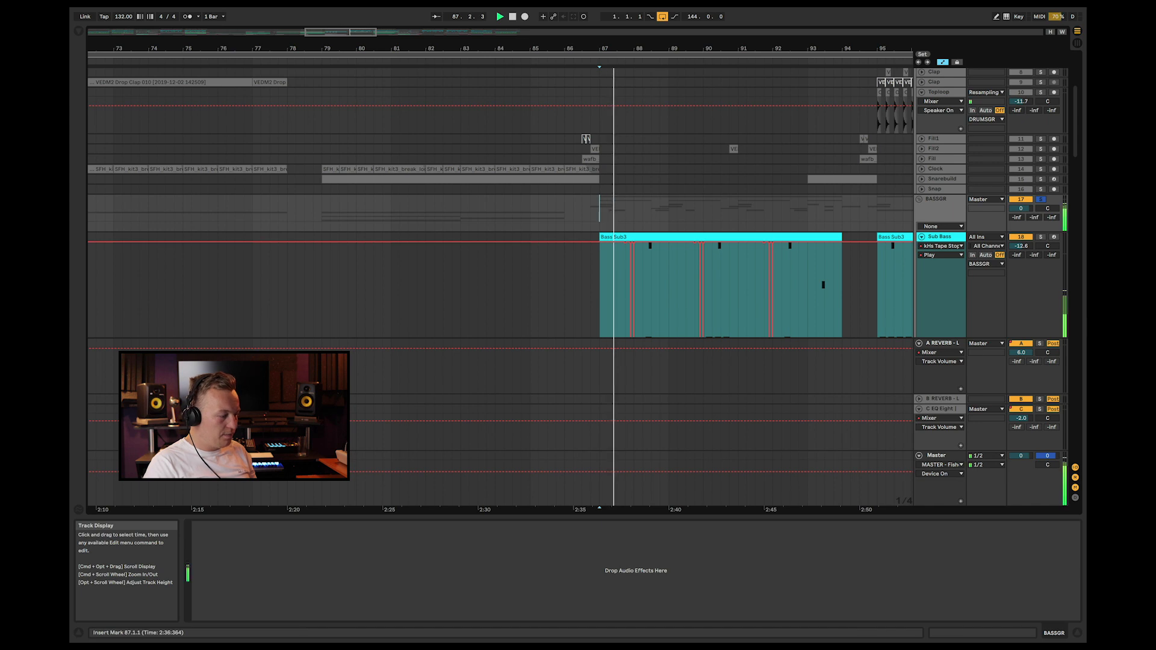
pyautogui.scroll(-4, 500, 270)
pyautogui.scroll(-2, 499, 270)
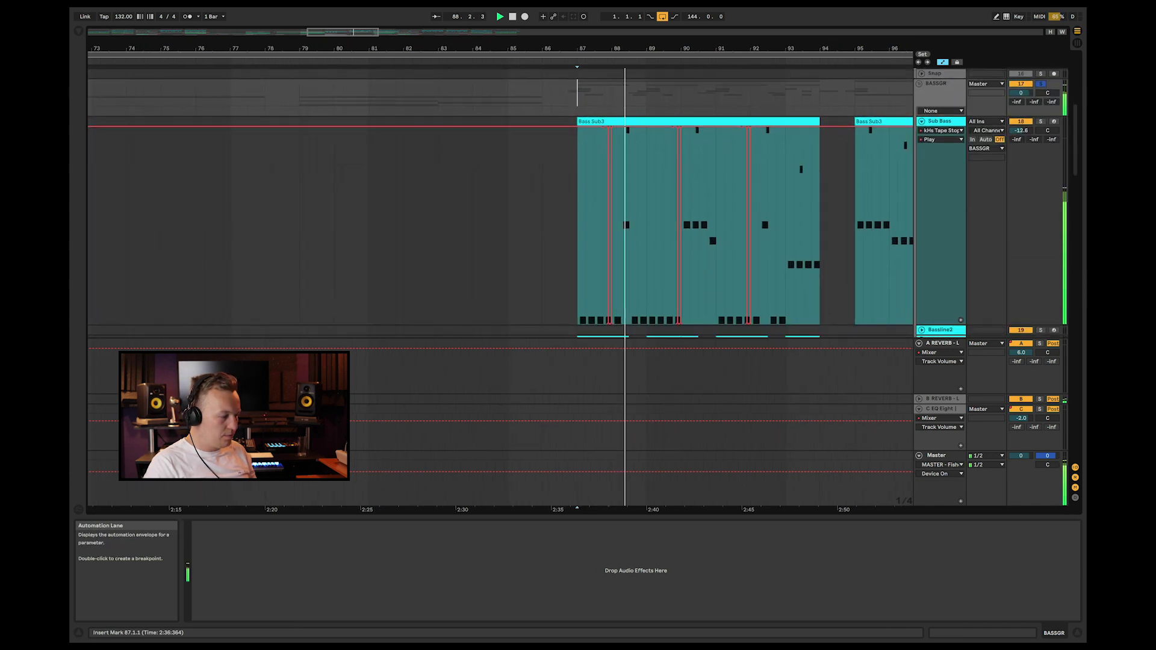
pyautogui.scroll(-3, 500, 271)
pyautogui.scroll(2, 500, 271)
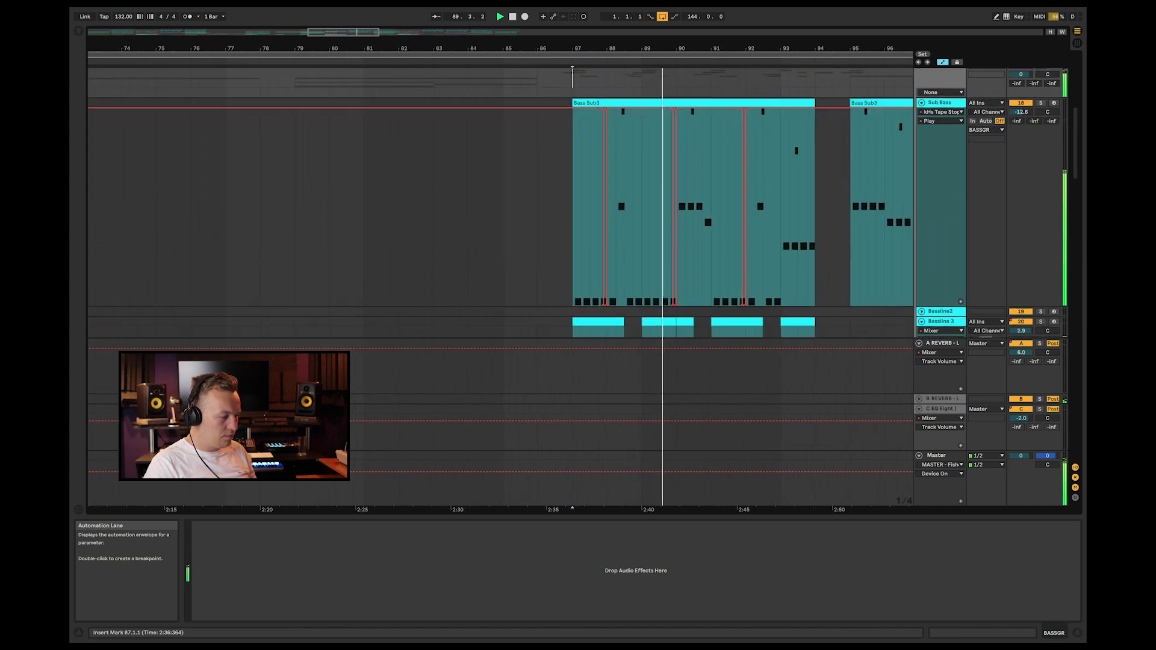
pyautogui.scroll(-2, 500, 270)
pyautogui.press('space')
# - Turn off the BASSGR solo and play the full mix from bar 87
pyautogui.scroll(3, 461, 125)
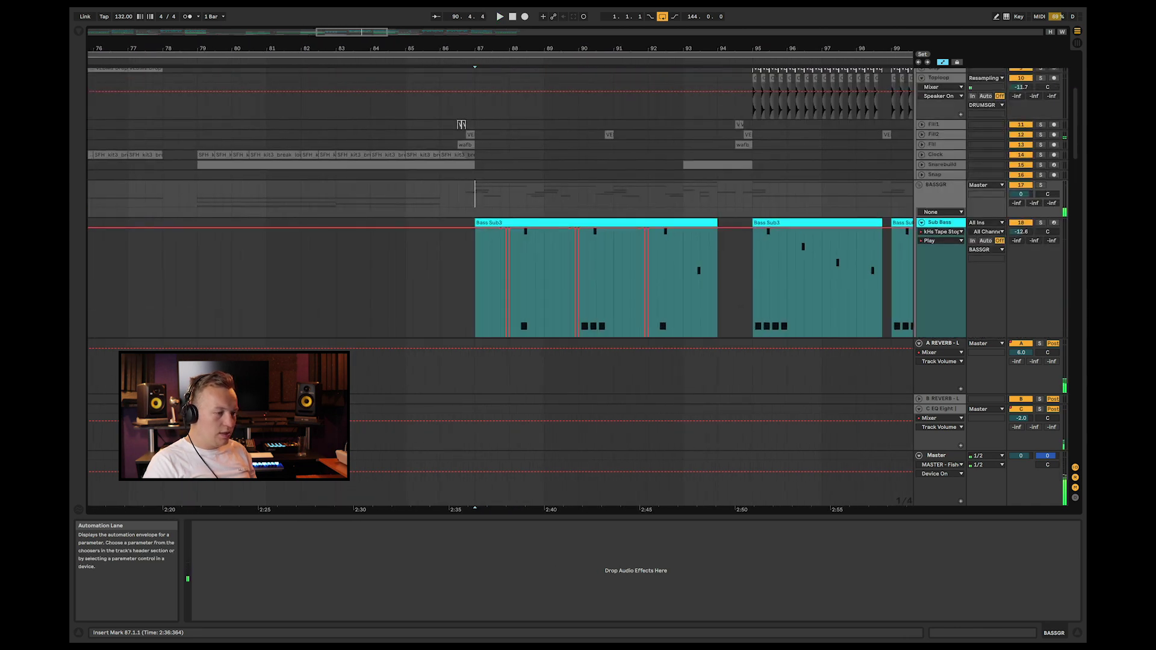
pyautogui.press('space')
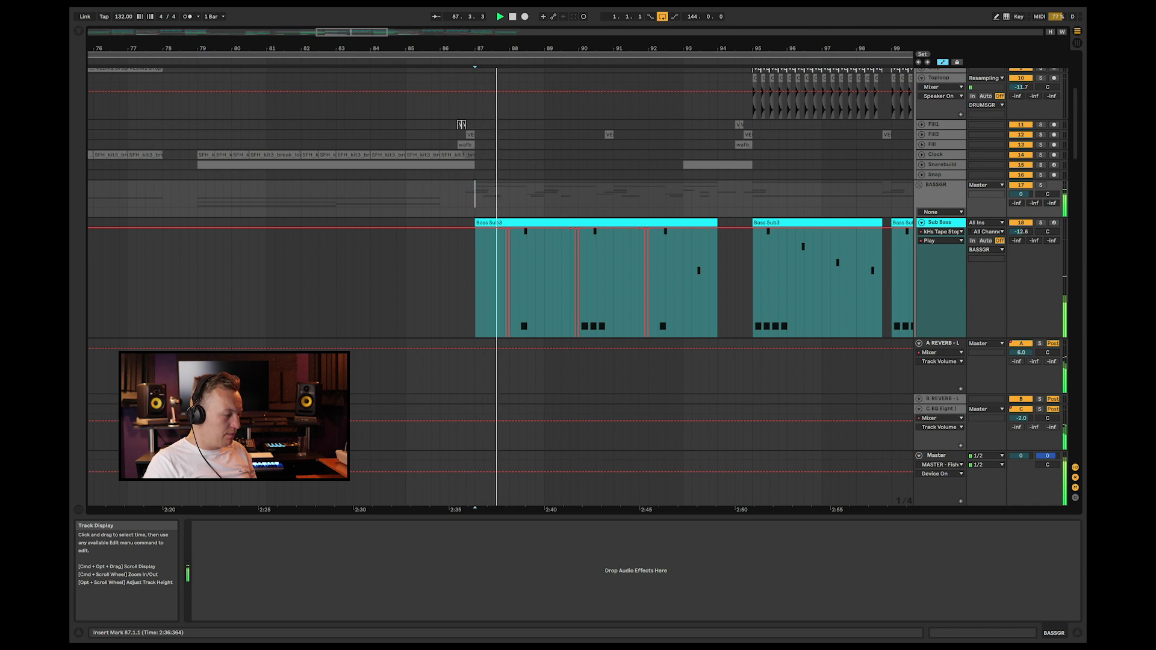
pyautogui.scroll(2, 500, 271)
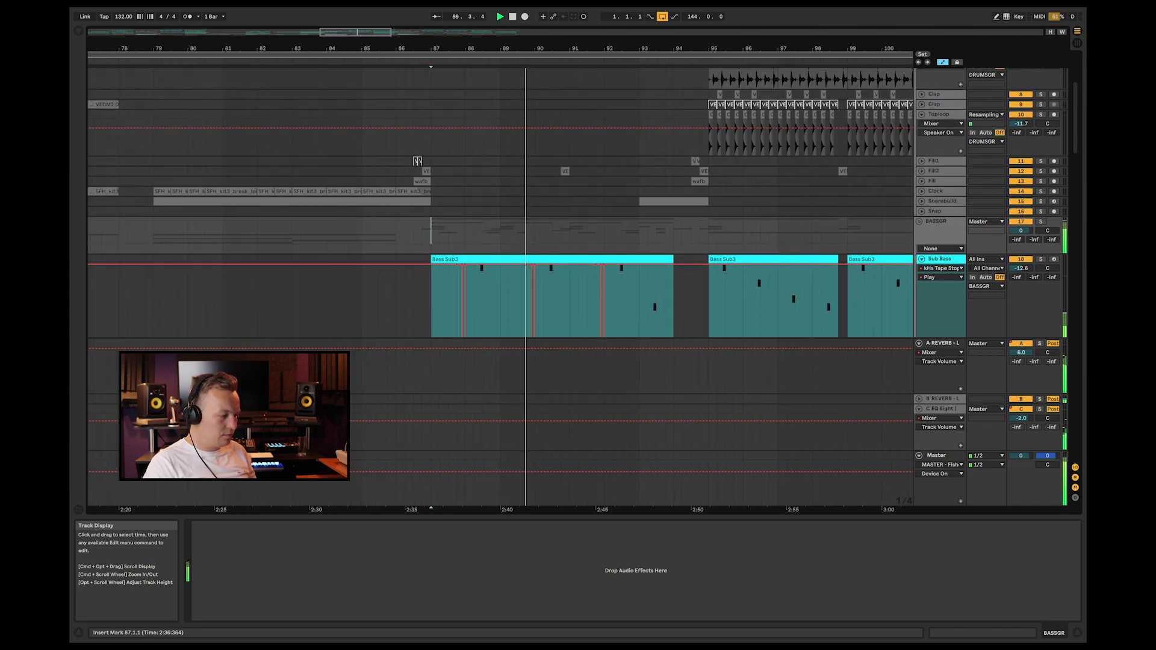
pyautogui.scroll(-3, 500, 241)
pyautogui.scroll(-4, 500, 271)
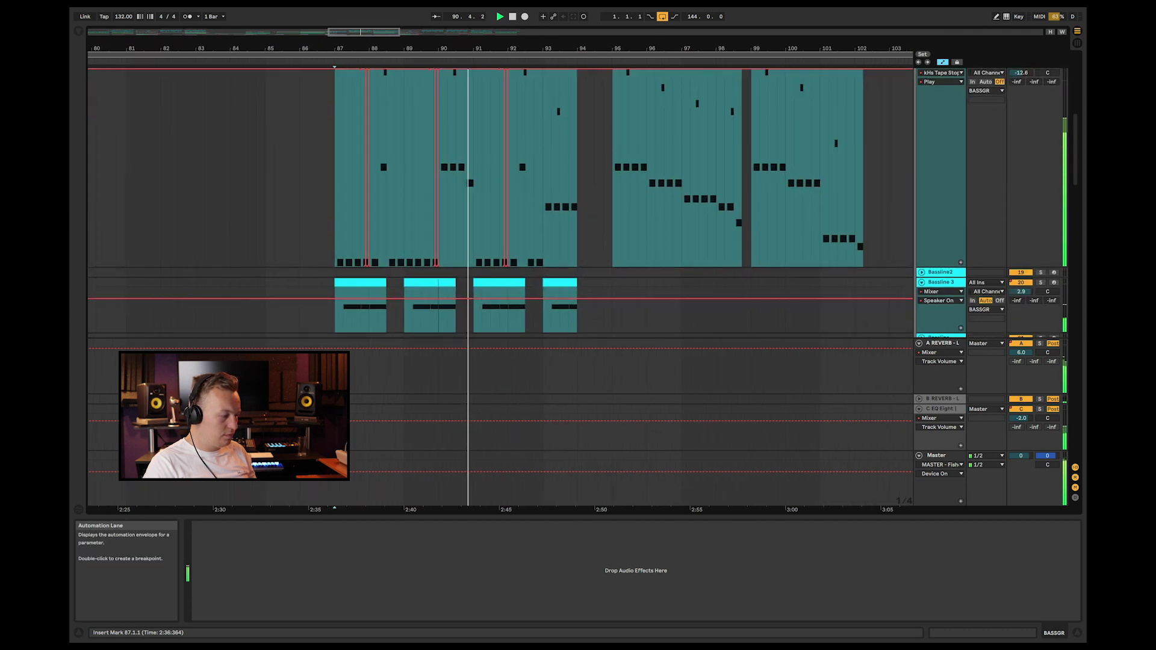
pyautogui.press('space')
# - Play the full mix of the drop's second half from bar 95 while reviewing the bass and lead tracks
pyautogui.scroll(6, 500, 241)
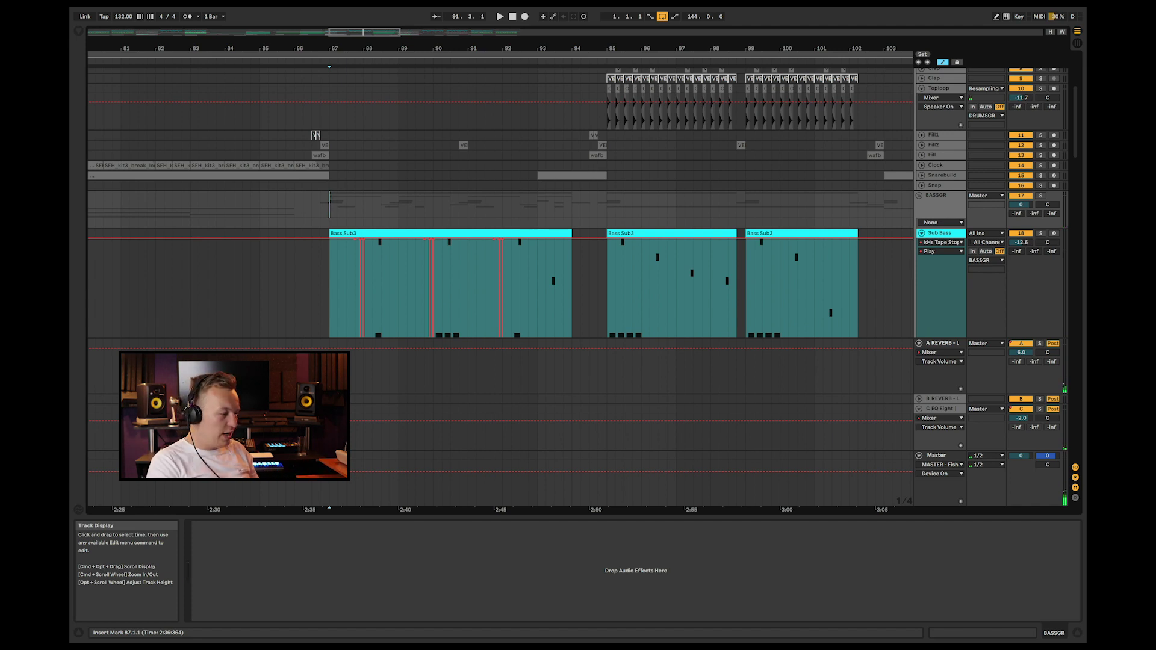
pyautogui.click(606, 286)
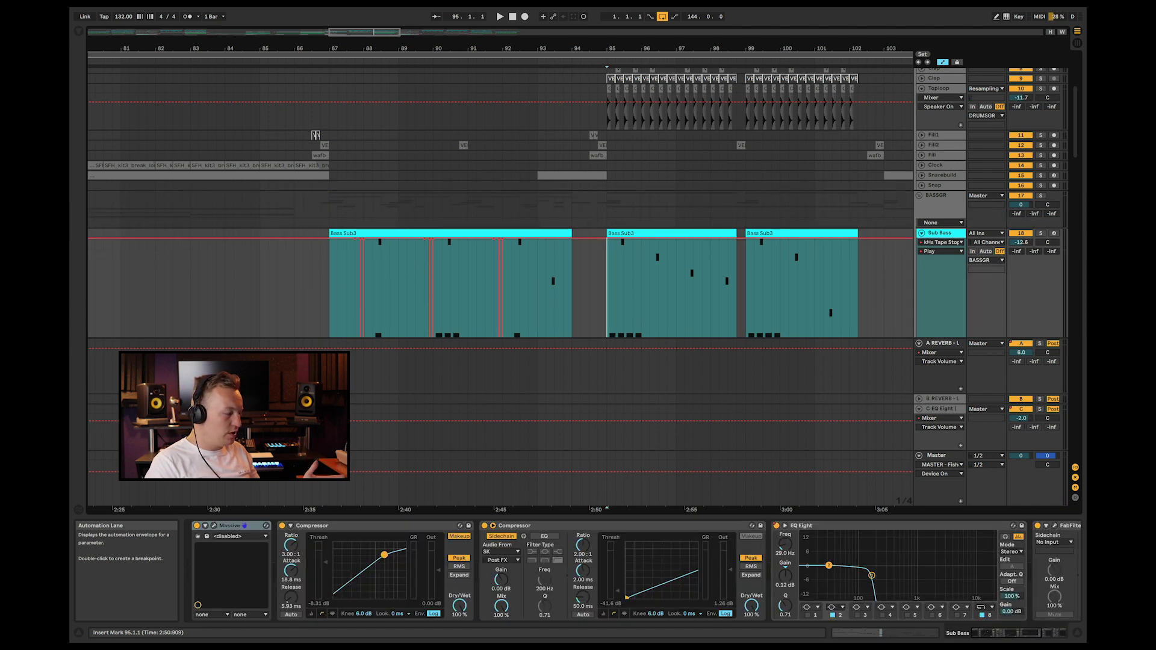
pyautogui.scroll(-4, 499, 202)
pyautogui.hscroll(1, 499, 202)
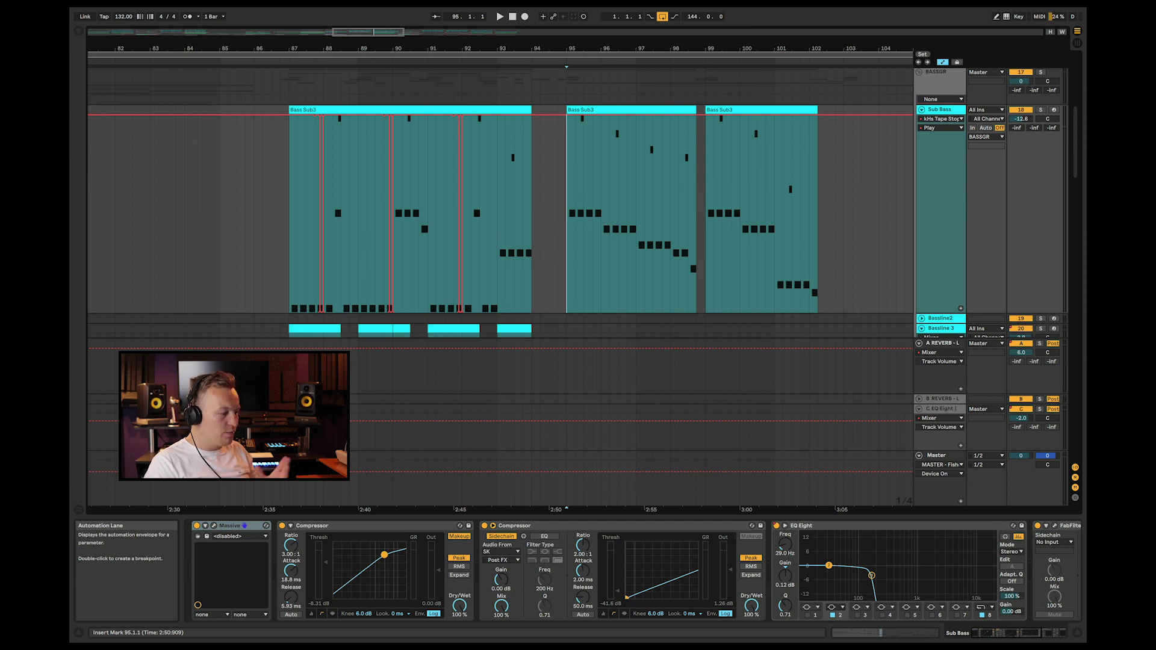
pyautogui.press('space')
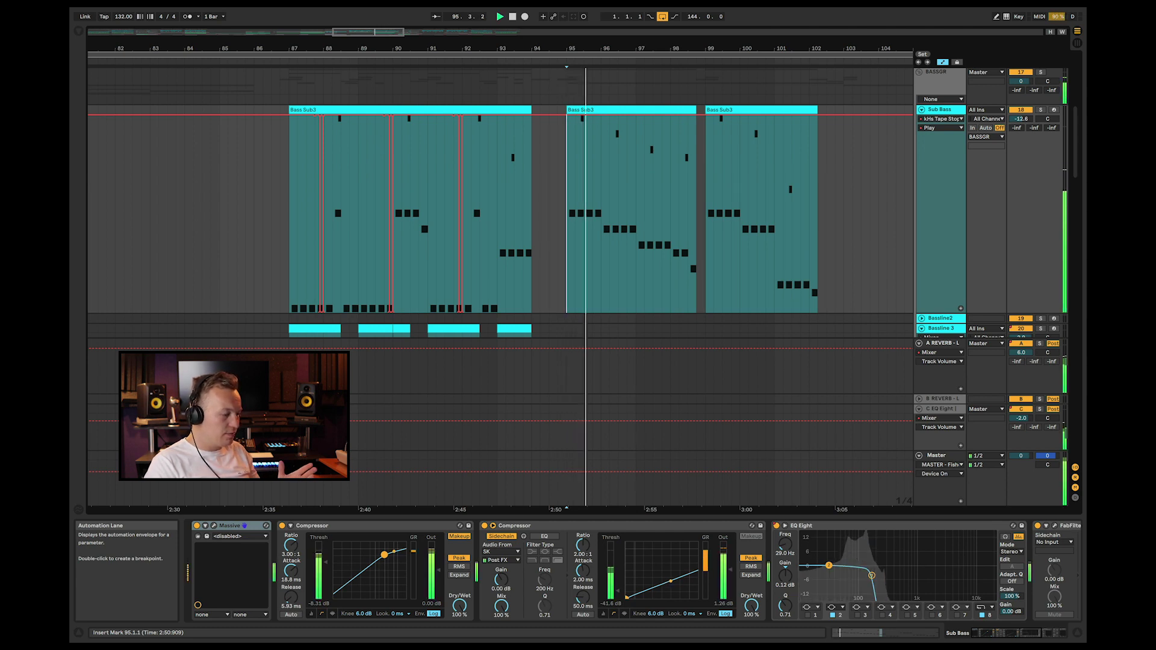
pyautogui.scroll(-5, 499, 202)
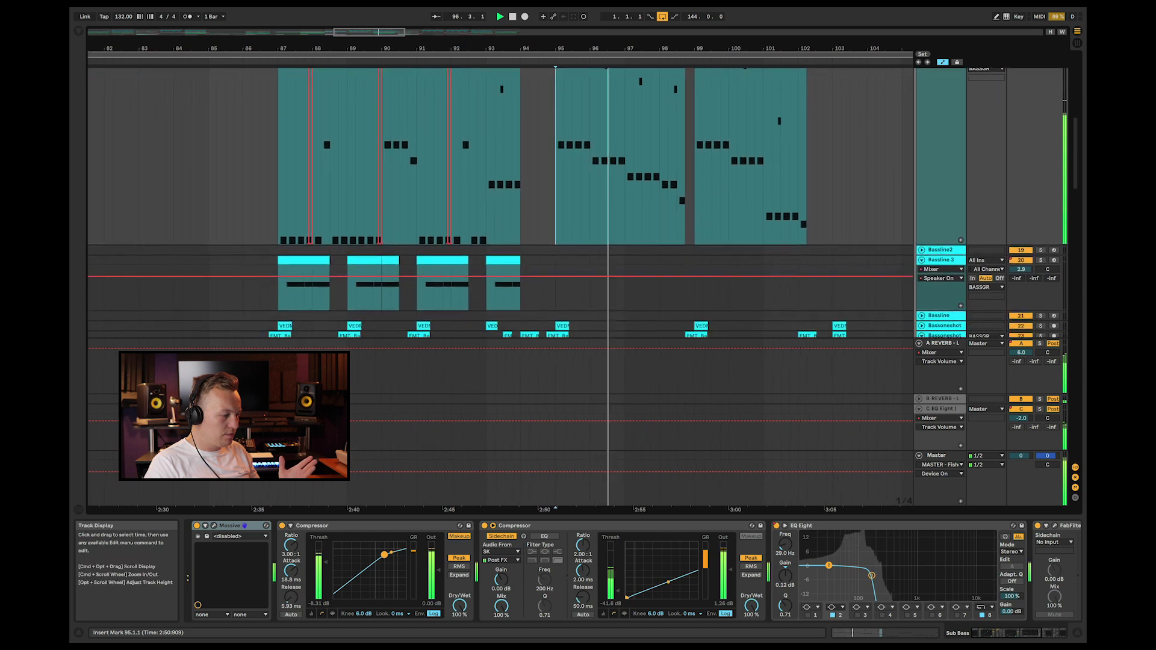
pyautogui.scroll(-3, 499, 286)
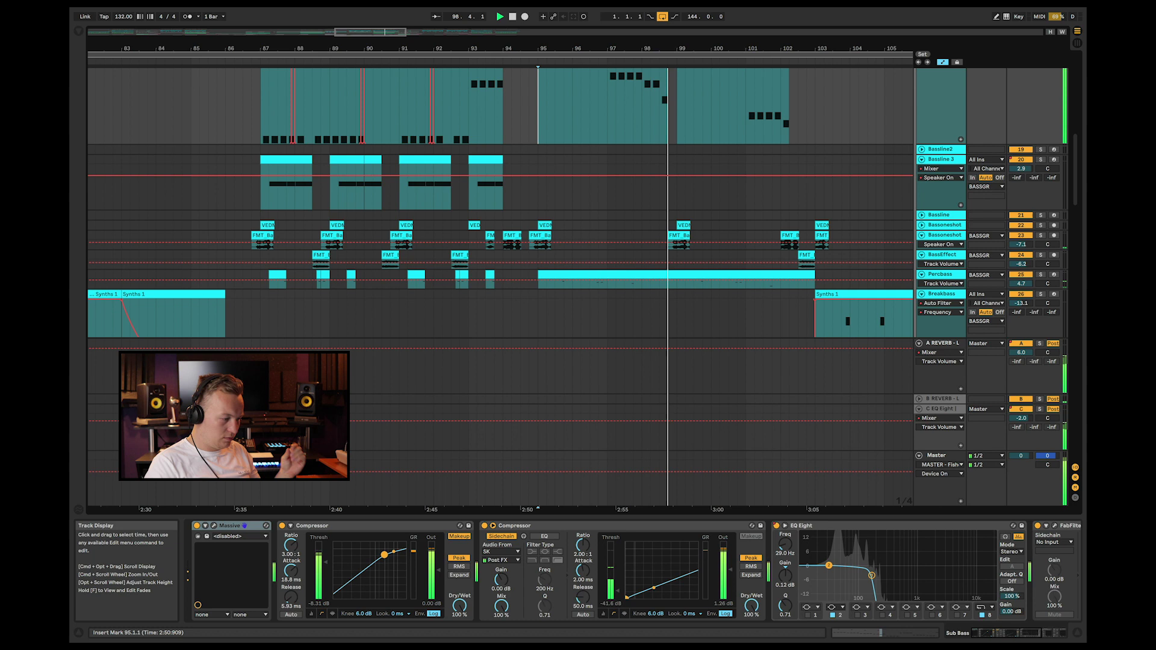
pyautogui.scroll(-4, 500, 286)
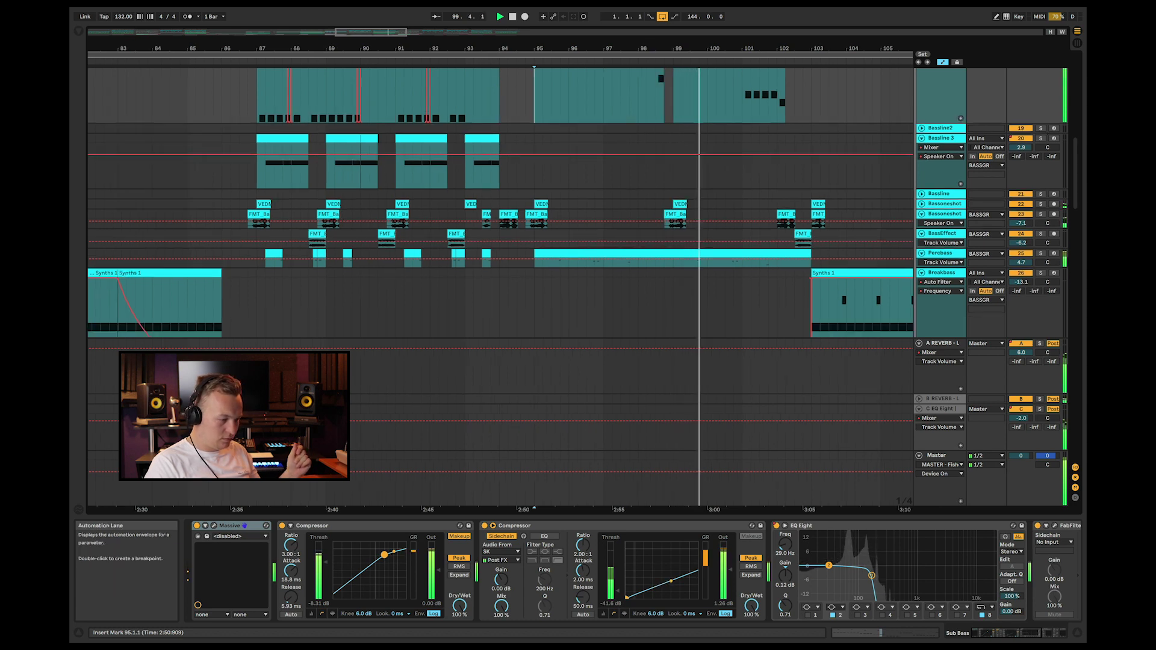
pyautogui.scroll(-5, 499, 286)
pyautogui.press('space')
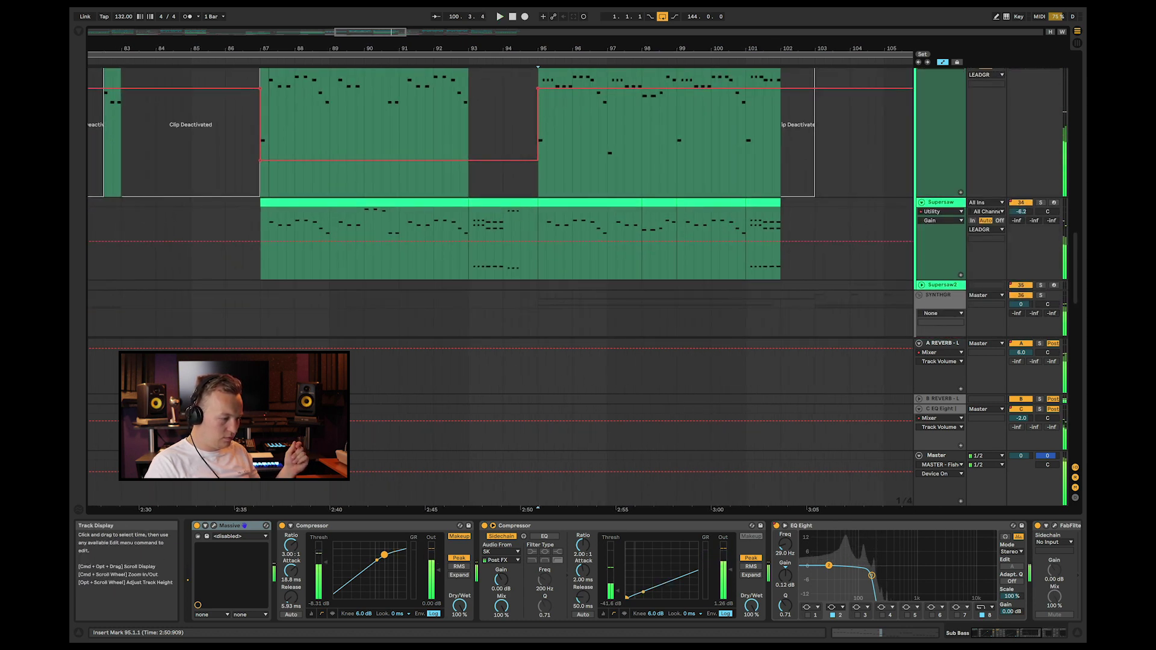
# - Examine the earlier arrangement back to bars 13 to 45 across the drum, bass, lead and synth tracks
pyautogui.scroll(-3, 500, 286)
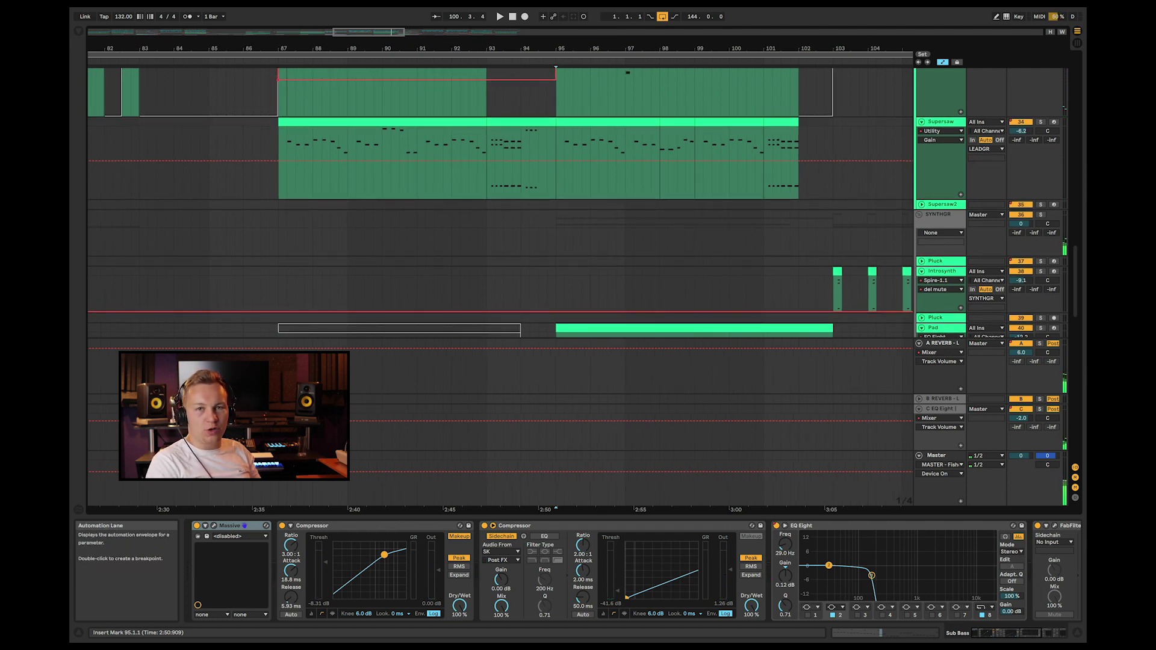
pyautogui.hscroll(-10, 500, 286)
pyautogui.hotkey('ctrl', 'Left')
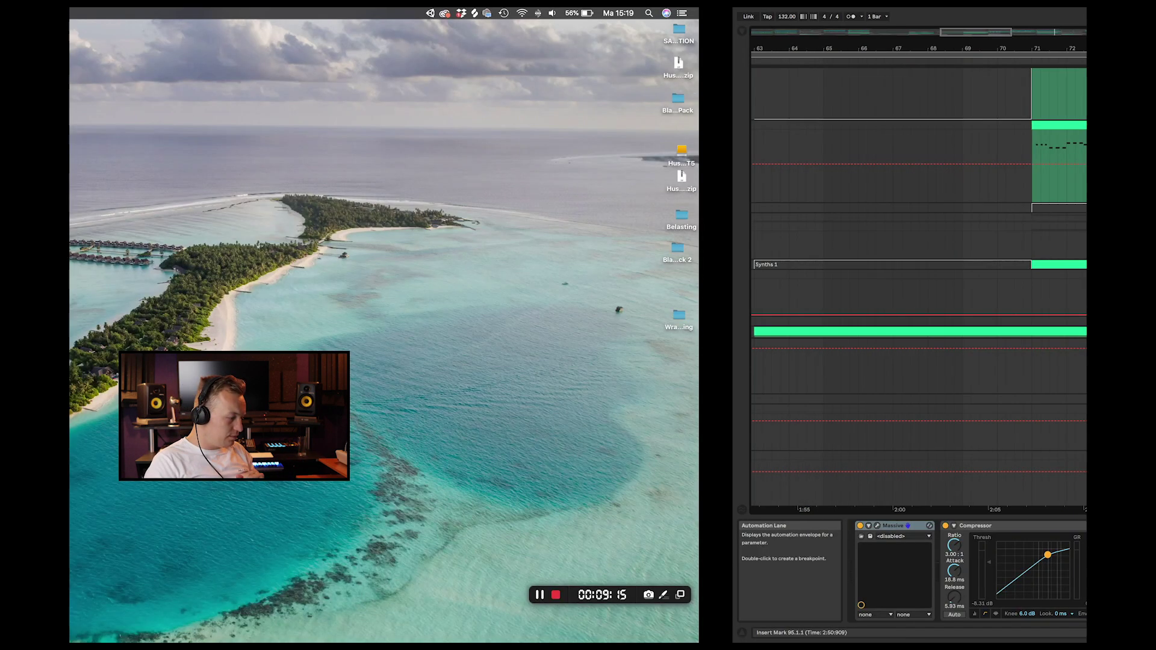
pyautogui.hotkey('ctrl', 'Right')
pyautogui.moveTo(443, 48); pyautogui.dragTo(443, 34)
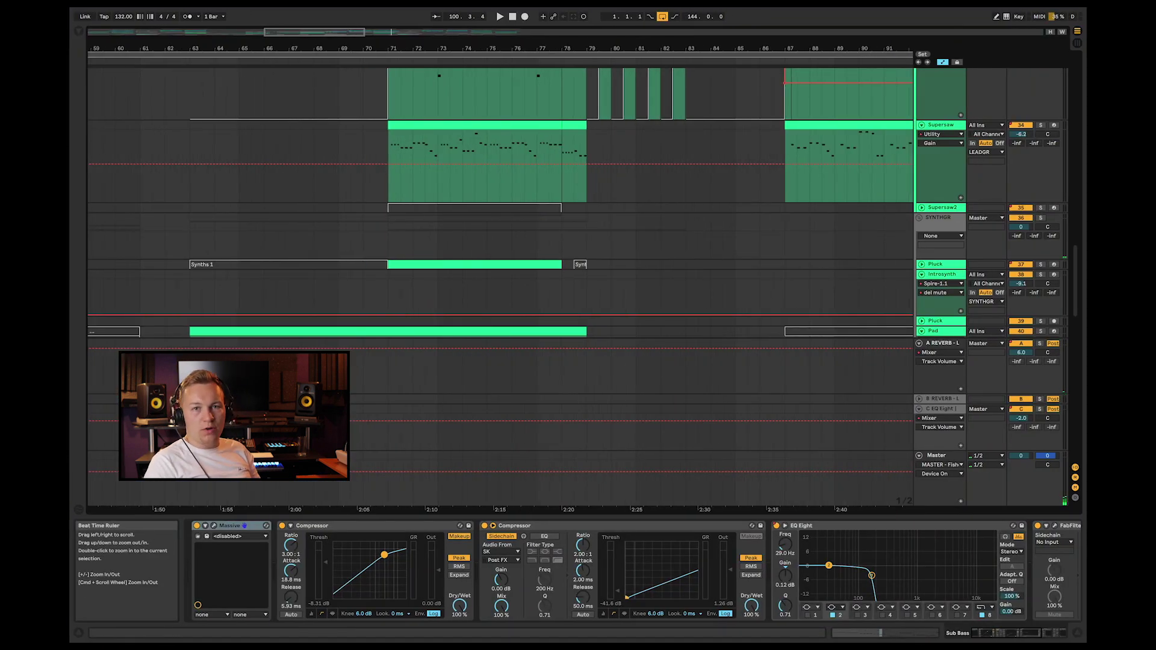
pyautogui.hscroll(-20, 499, 286)
pyautogui.scroll(10, 499, 286)
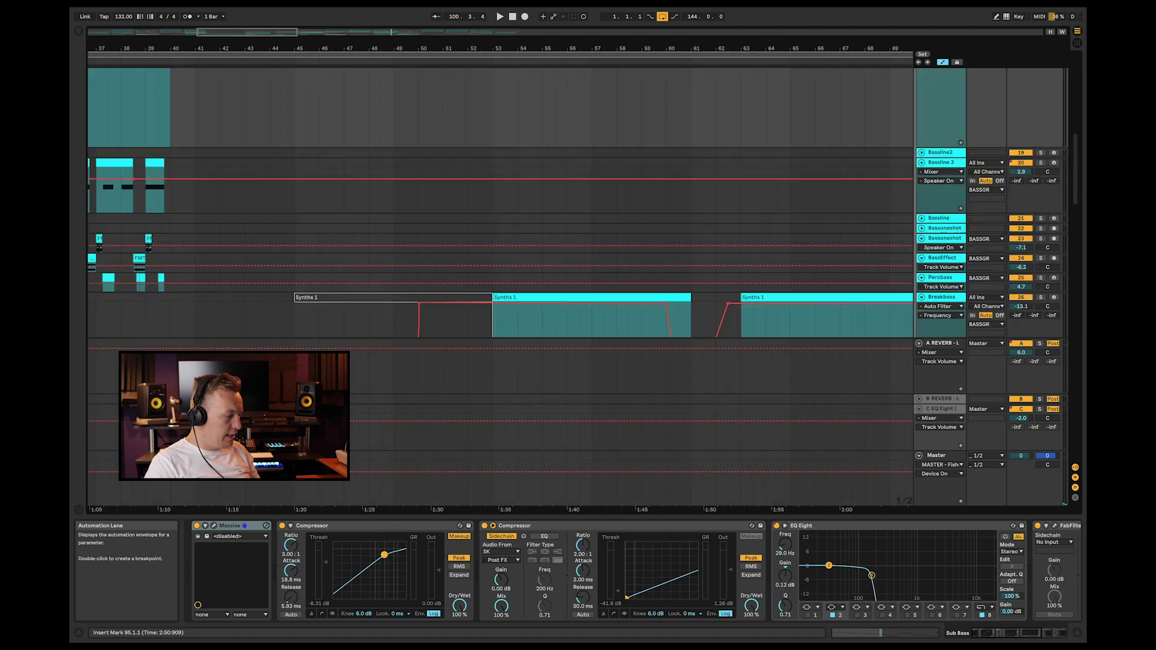
pyautogui.scroll(3, 500, 286)
pyautogui.hscroll(-2, 500, 286)
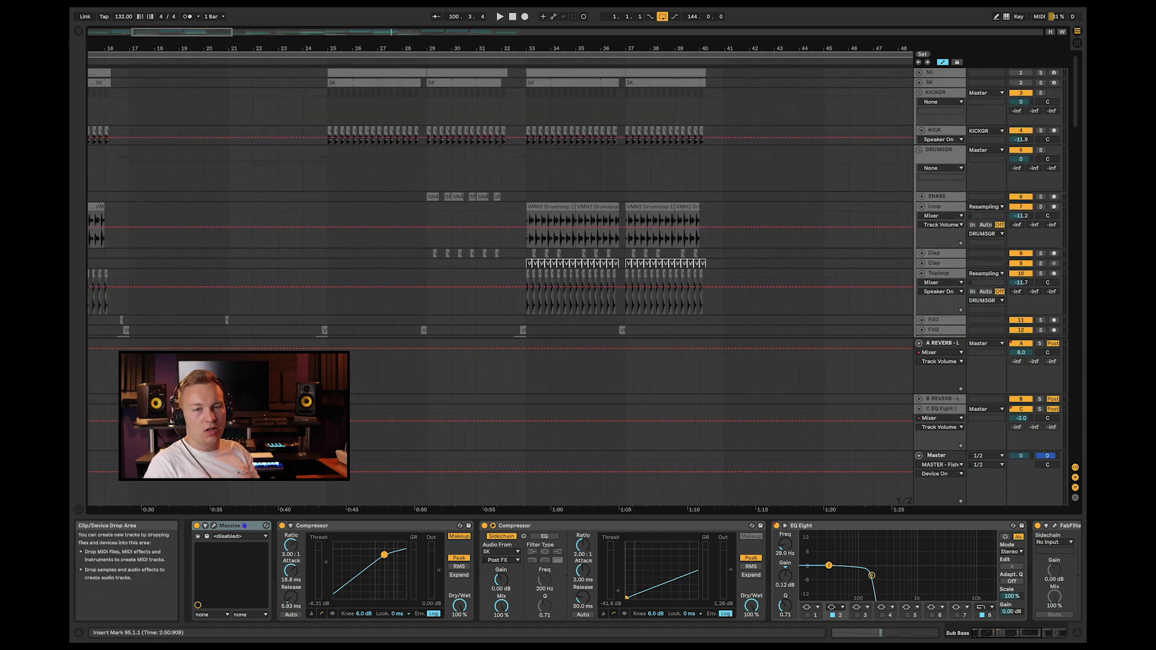
pyautogui.scroll(-10, 500, 286)
pyautogui.hscroll(-2, 500, 286)
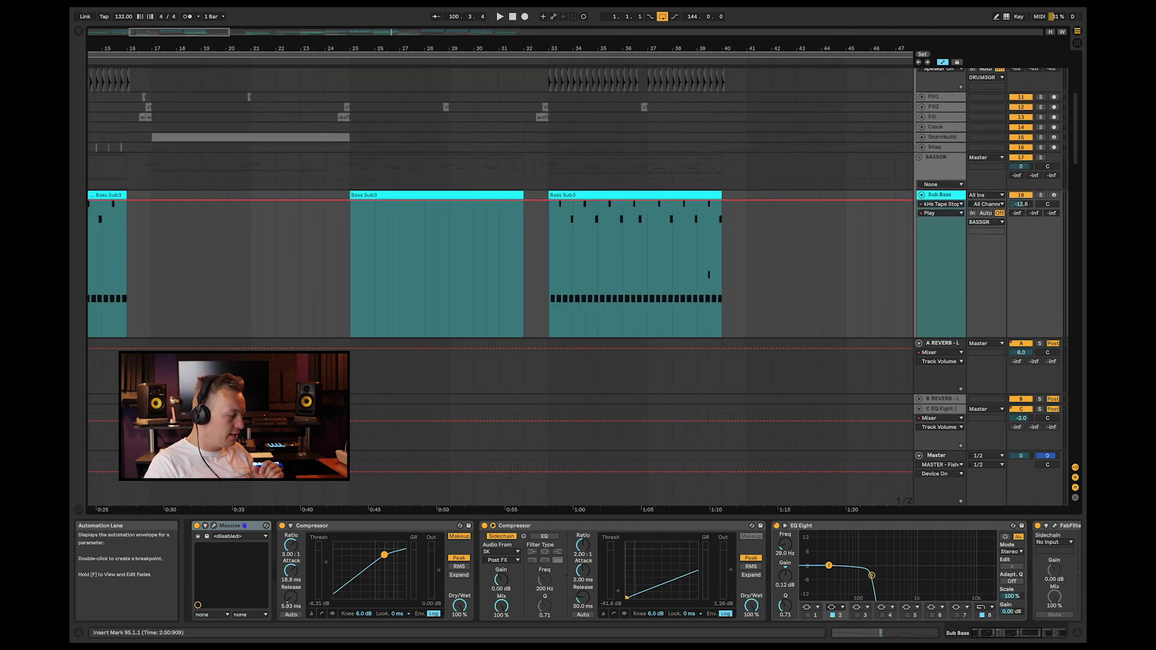
pyautogui.scroll(-15, 500, 286)
pyautogui.hscroll(-1, 500, 286)
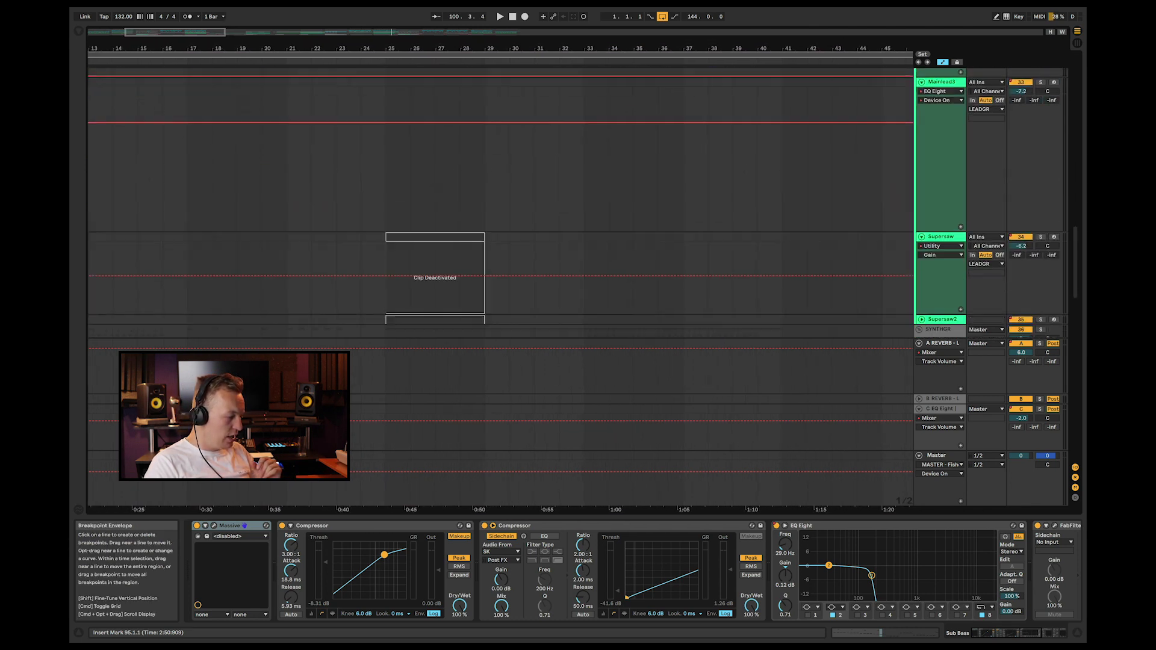
pyautogui.scroll(-5, 499, 285)
pyautogui.hscroll(-1, 499, 286)
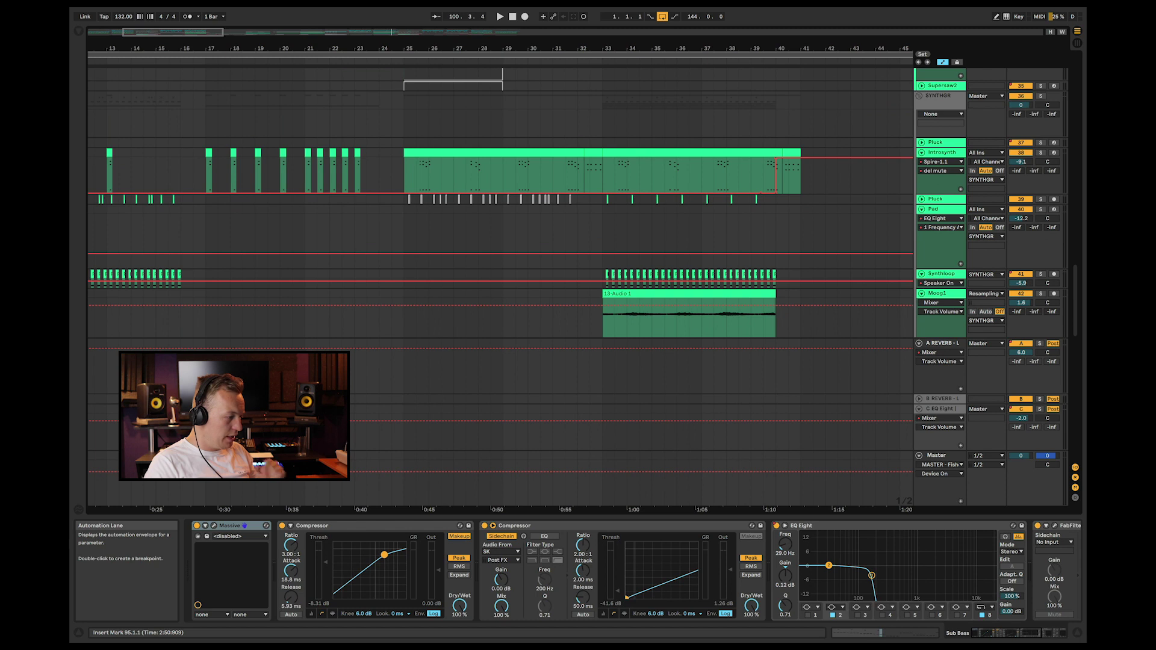
# - Select the Introsynth clip at bar 25 and audition the Introsynth track in solo
pyautogui.click(494, 152)
pyautogui.press('s')
pyautogui.press('space')
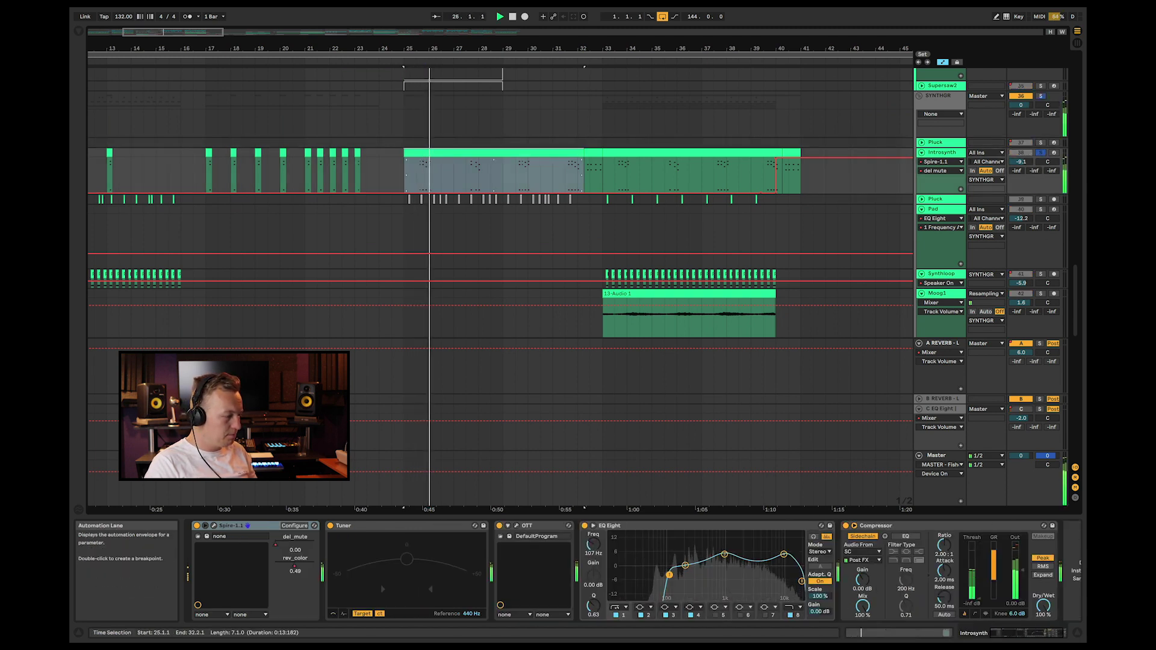
# - Replay parts of the Introsynth clip in solo, then return the insert marker to bar 25
pyautogui.click(466, 174)
pyautogui.click(516, 174)
pyautogui.press('space')
pyautogui.press('space')
pyautogui.click(404, 175)
pyautogui.press('space')
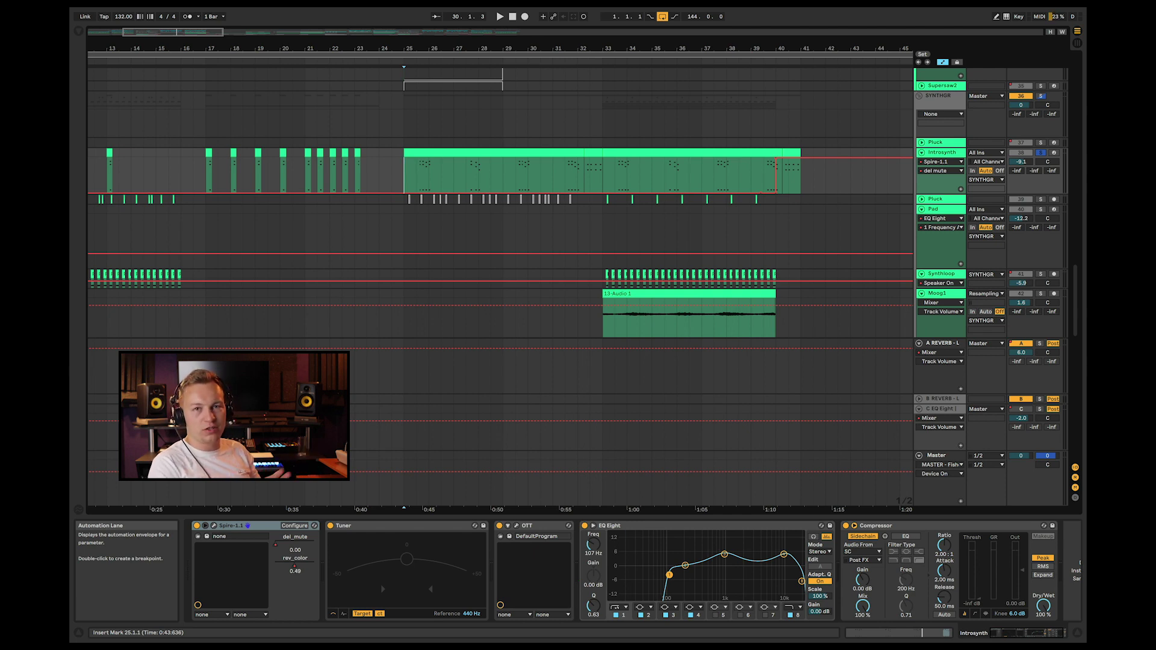
# - Solo the BASSGR group and play it from the Bass Sub3 clip at bar 25
pyautogui.scroll(10, 499, 204)
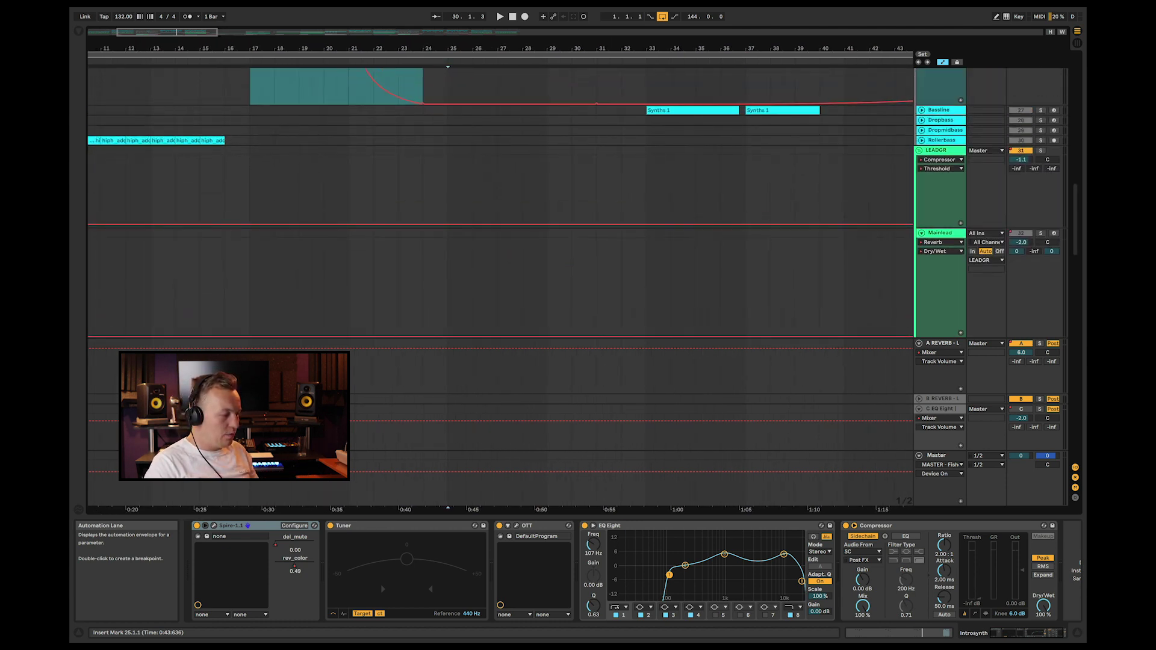
pyautogui.scroll(10, 499, 199)
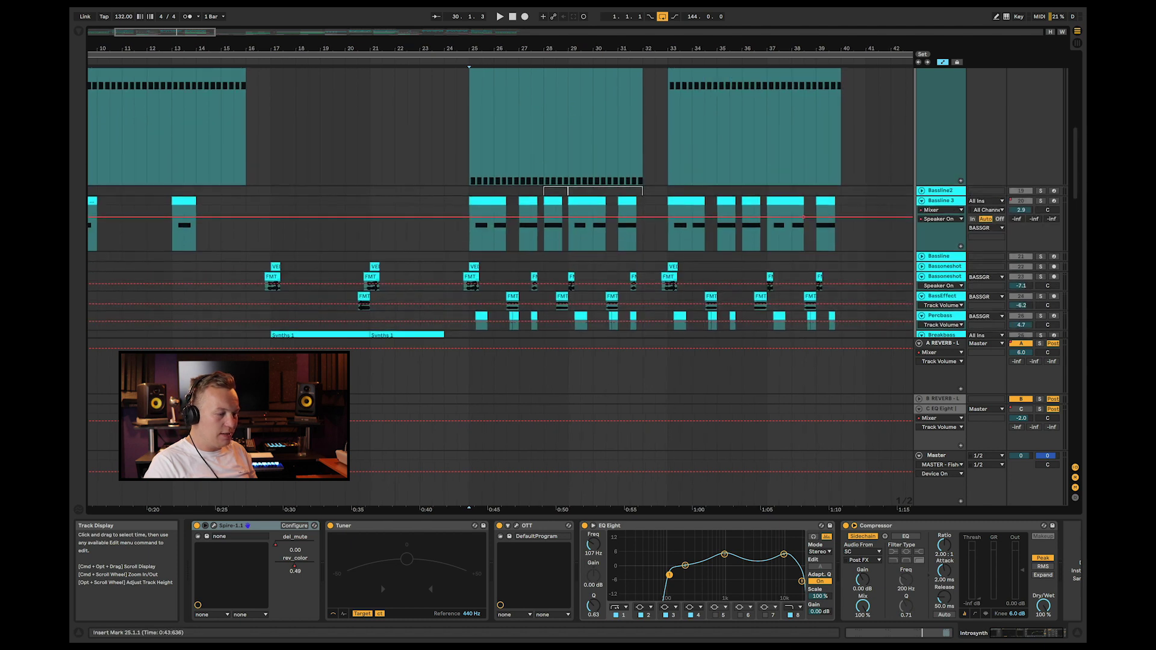
pyautogui.click(941, 343)
pyautogui.click(1040, 335)
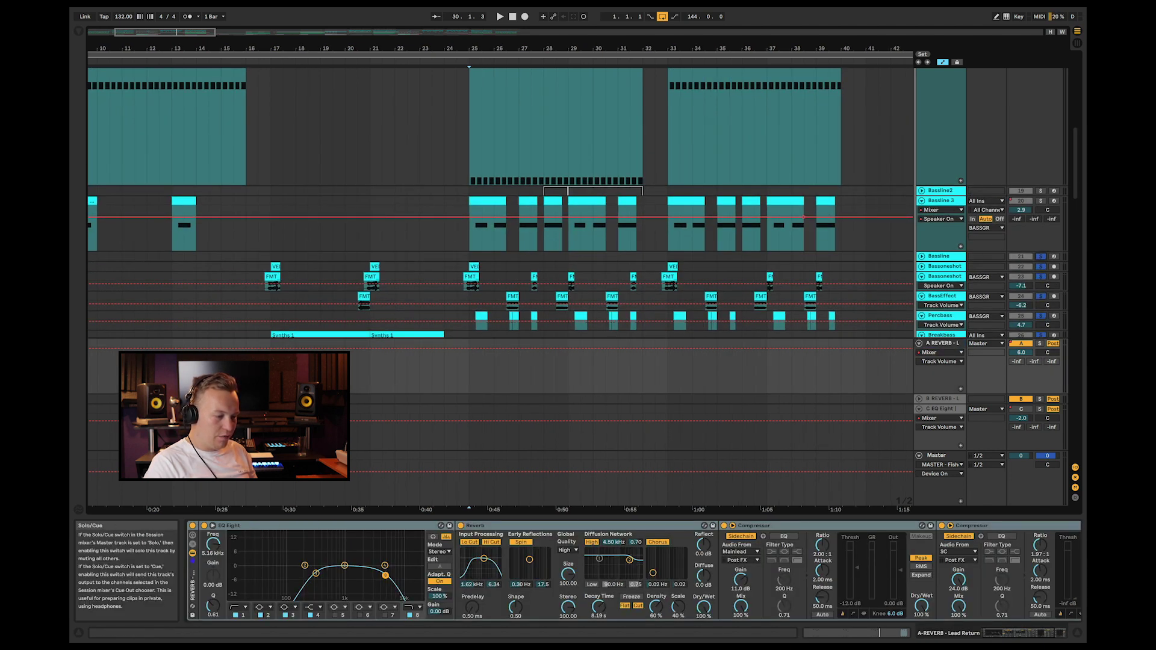
pyautogui.scroll(15, 500, 202)
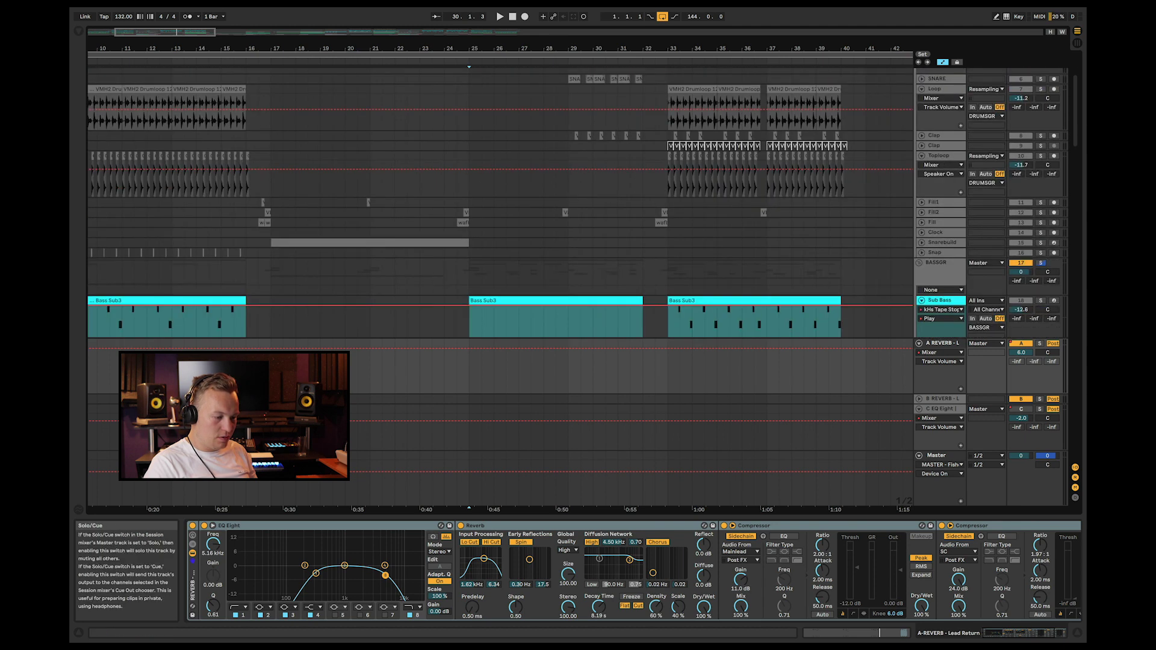
pyautogui.click(556, 301)
pyautogui.scroll(5, 556, 319)
pyautogui.press('space')
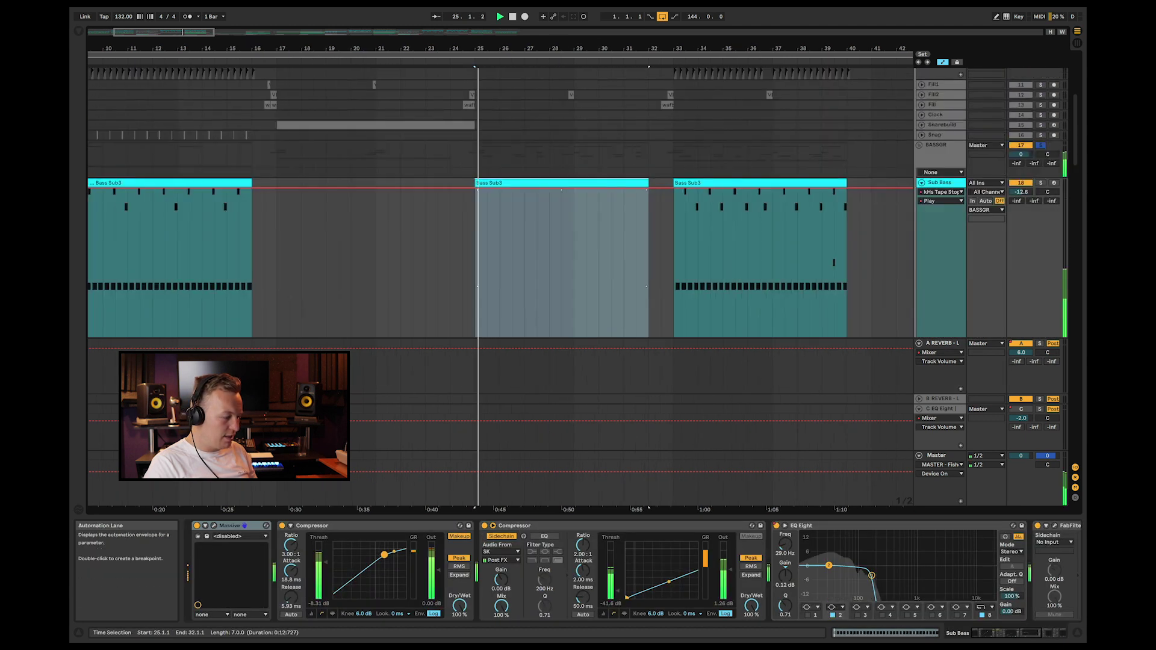
# - Examine the bass layers from Sub Bass to Breakbass during playback from bar 25, then stop playback
pyautogui.scroll(-5, 556, 199)
pyautogui.scroll(-6, 798, 295)
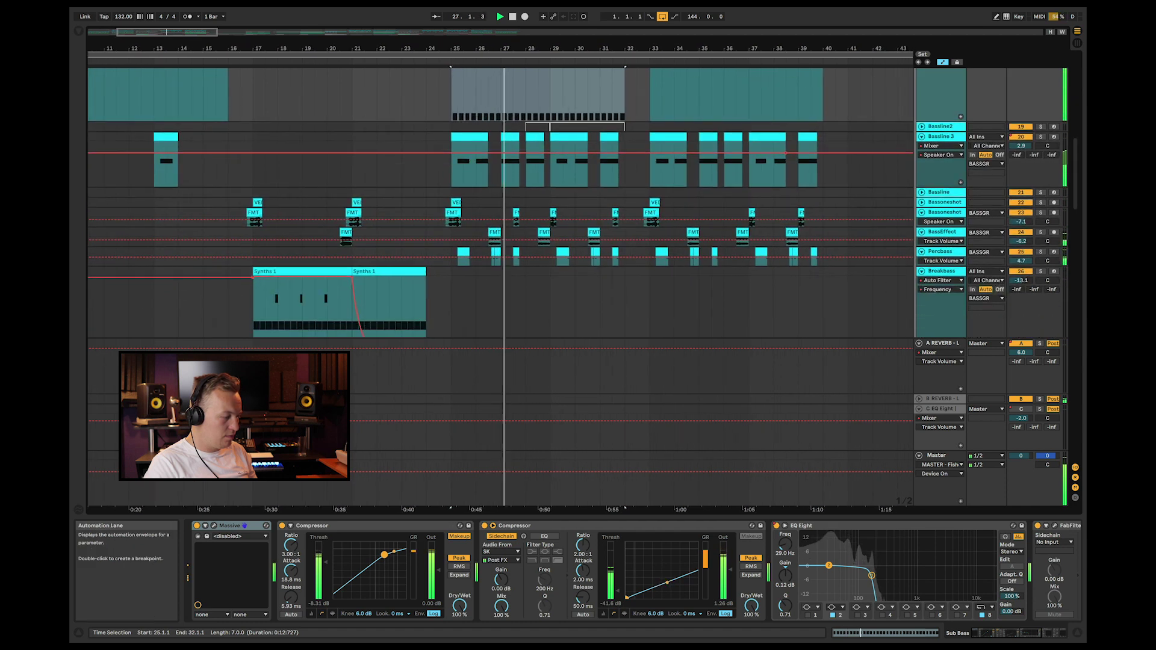
pyautogui.scroll(2, 797, 295)
pyautogui.scroll(3, 500, 286)
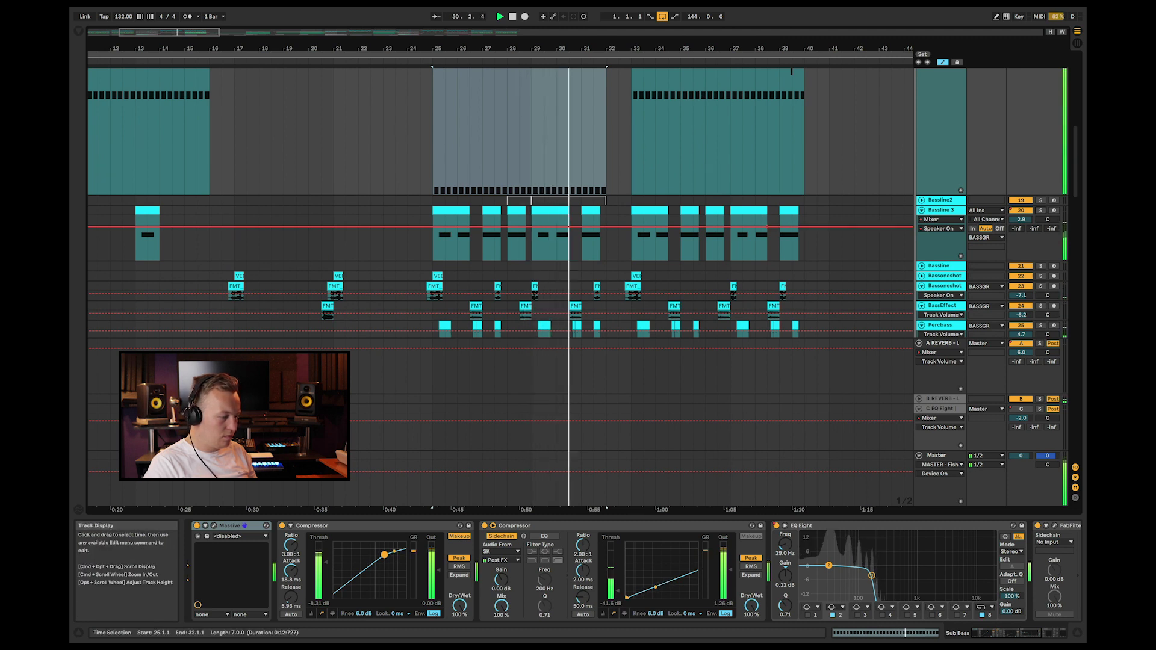
pyautogui.press('space')
pyautogui.scroll(2, 701, 285)
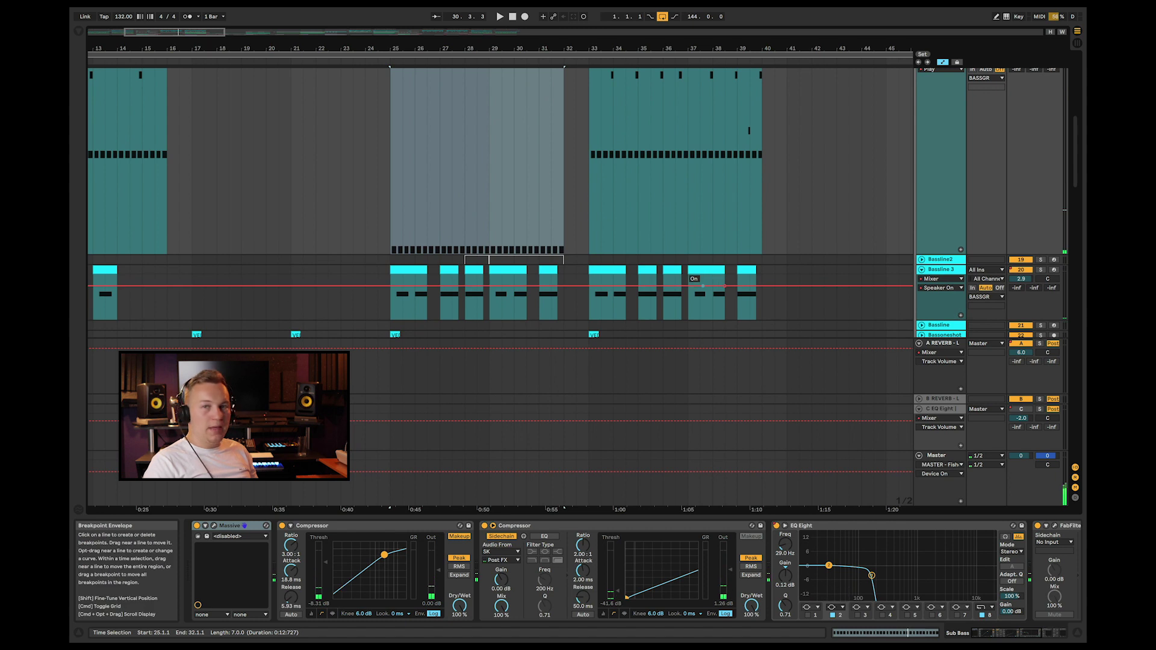
# - Solo the Bassline track and audition its Synths 1 clip at bar 33
pyautogui.scroll(-10, 702, 285)
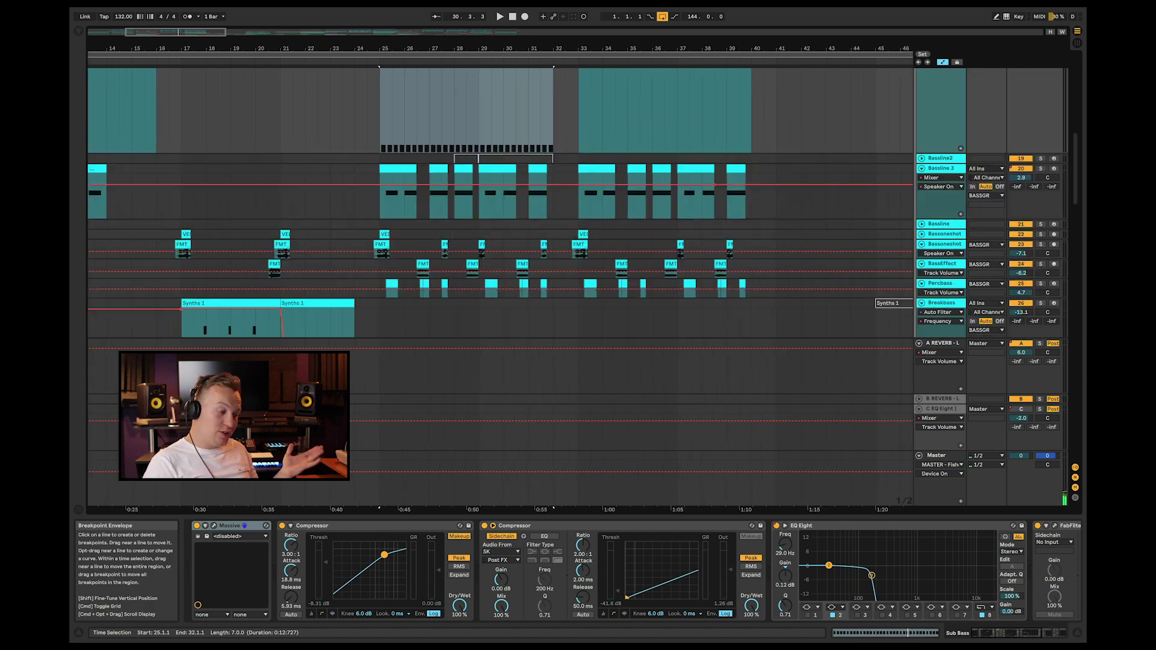
pyautogui.scroll(6, 701, 285)
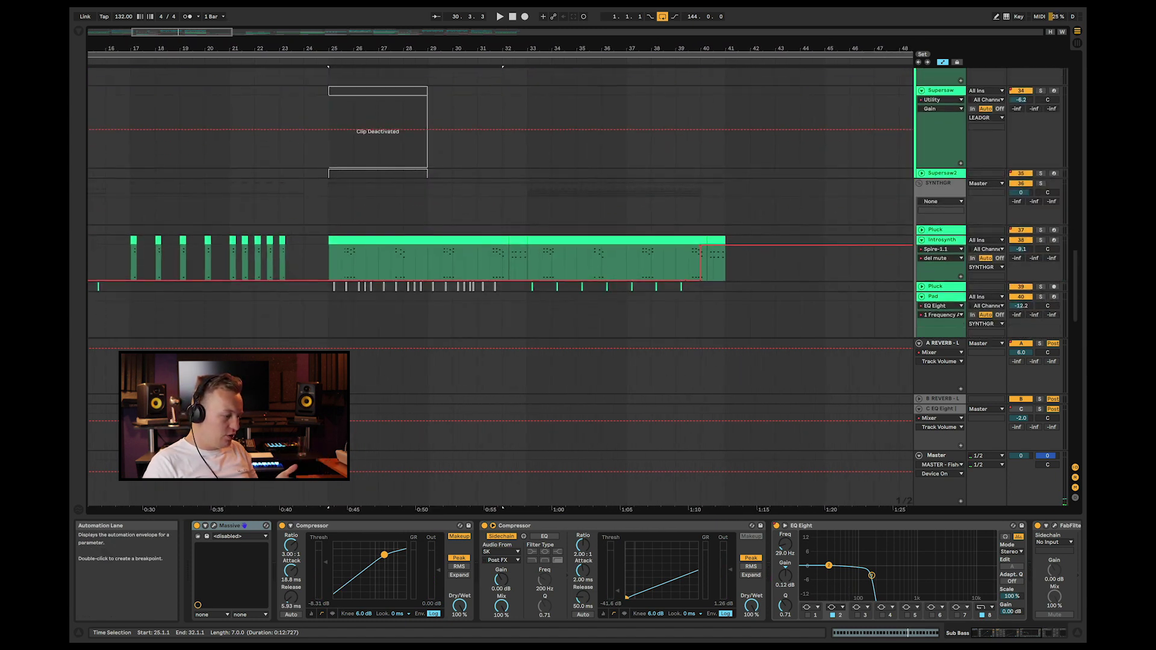
pyautogui.click(597, 200)
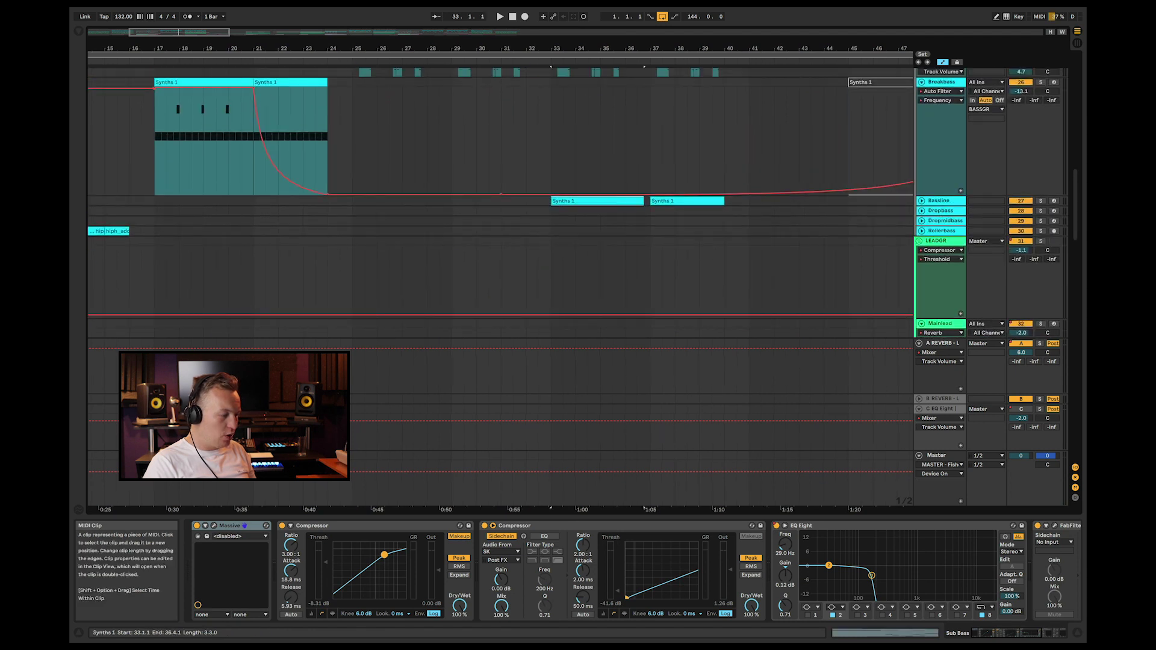
pyautogui.press('s')
pyautogui.press('space')
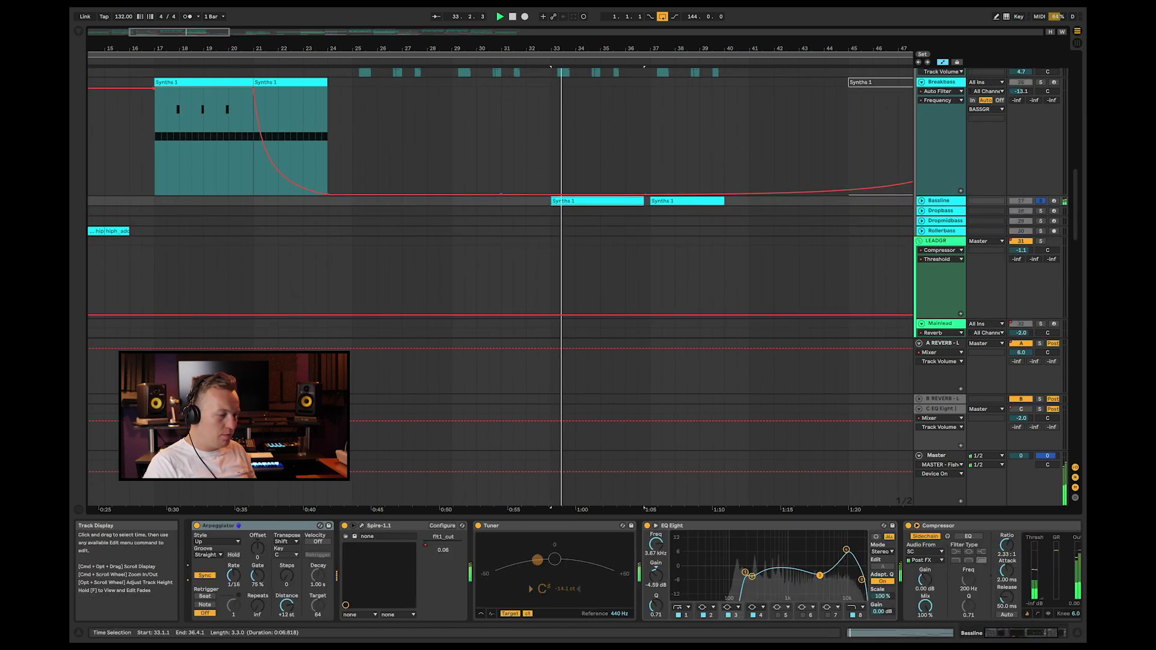
# - Play from bar 33 with the Synthloop, Moog1, Arp, Moog2 and Piano 2 tracks soloed together
pyautogui.scroll(-4, 499, 210)
pyautogui.scroll(-10, 500, 211)
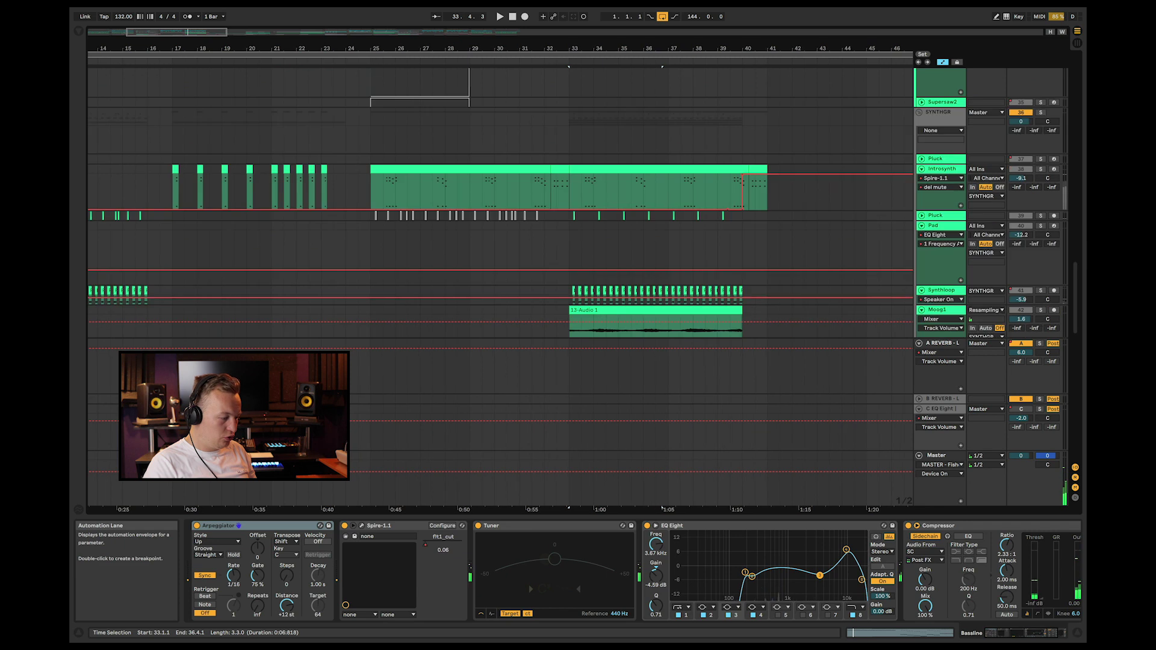
pyautogui.click(571, 142)
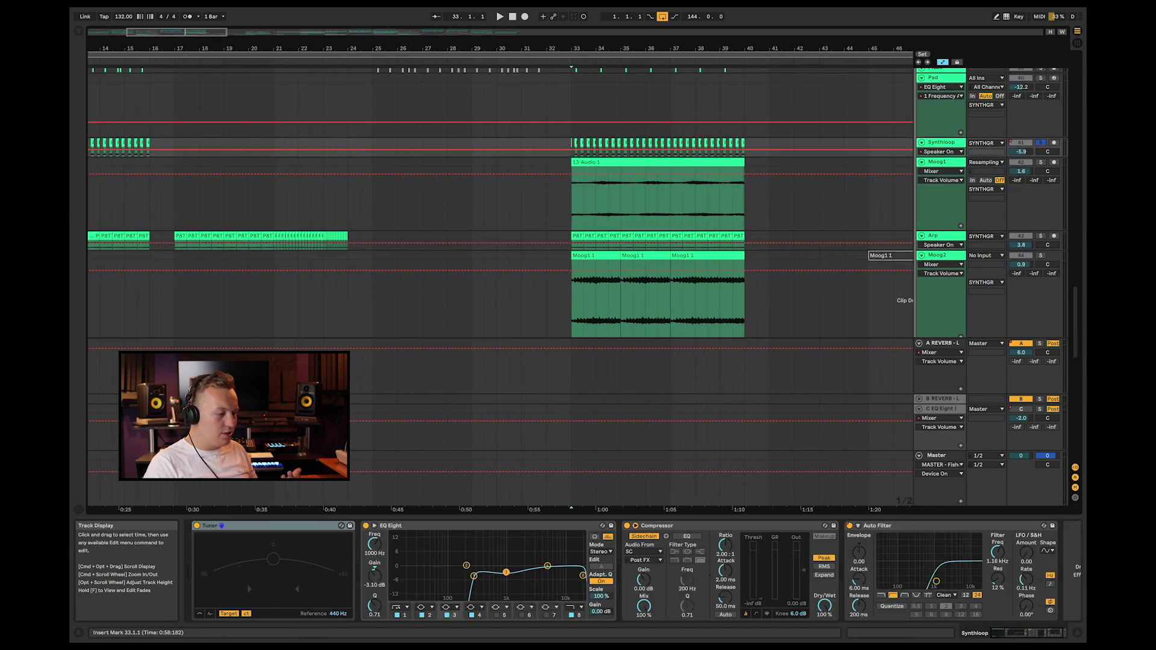
pyautogui.press('space')
pyautogui.keyDown('super'); pyautogui.click(1039, 162); pyautogui.keyUp('super')
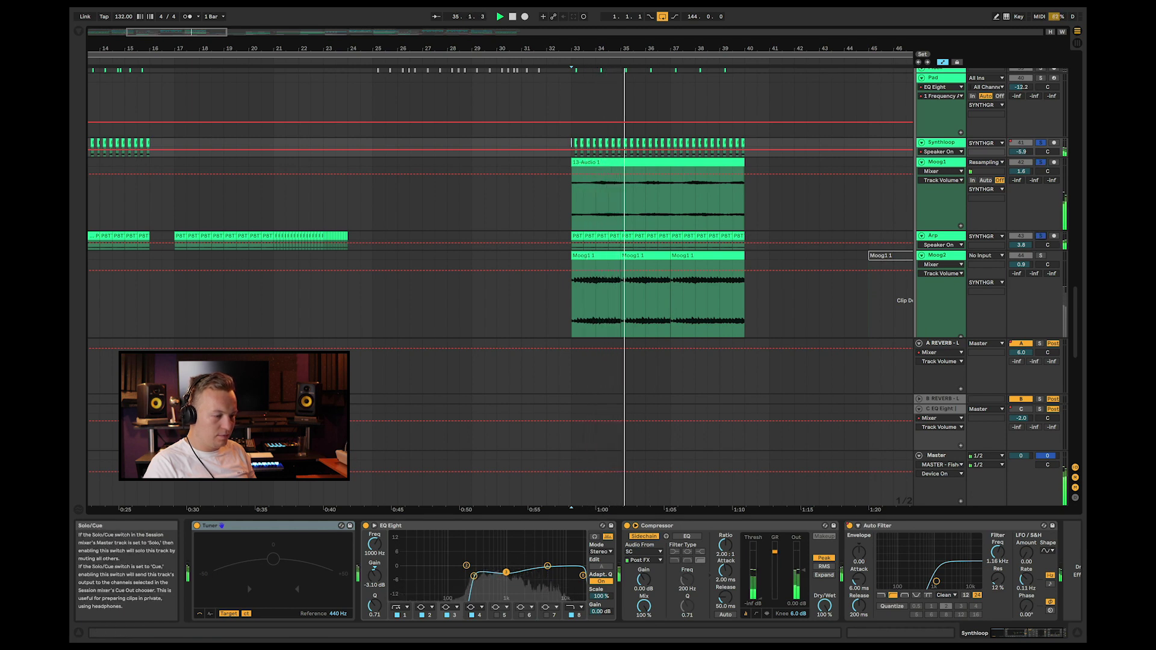
pyautogui.scroll(-5, 499, 286)
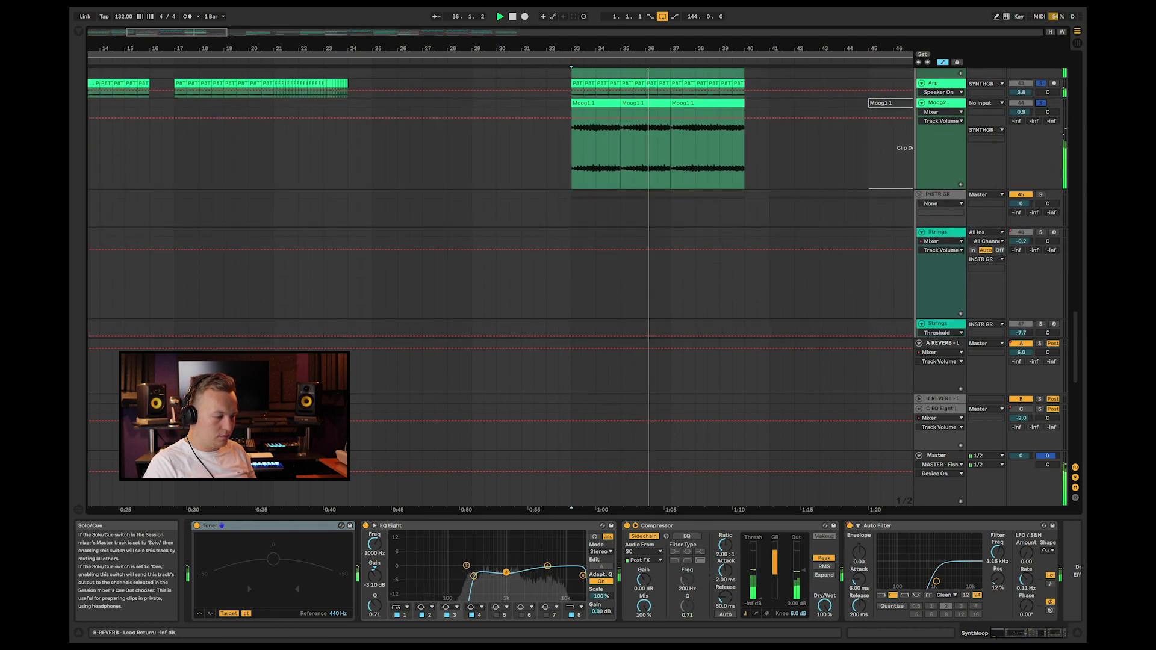
pyautogui.scroll(-5, 499, 286)
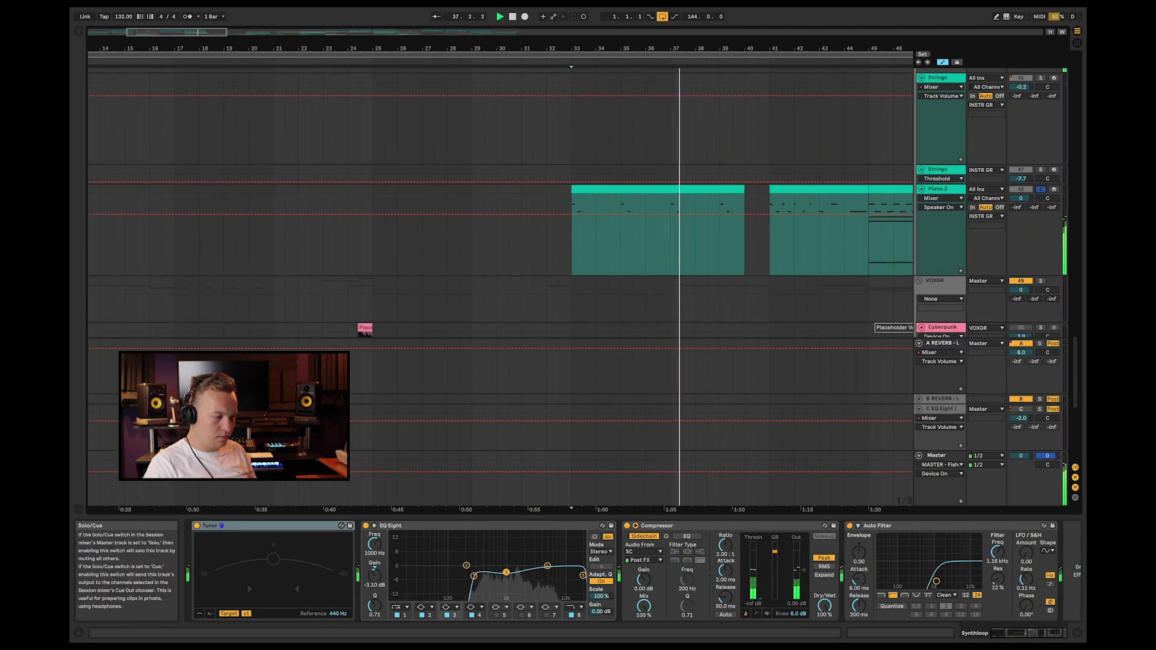
pyautogui.scroll(-8, 500, 286)
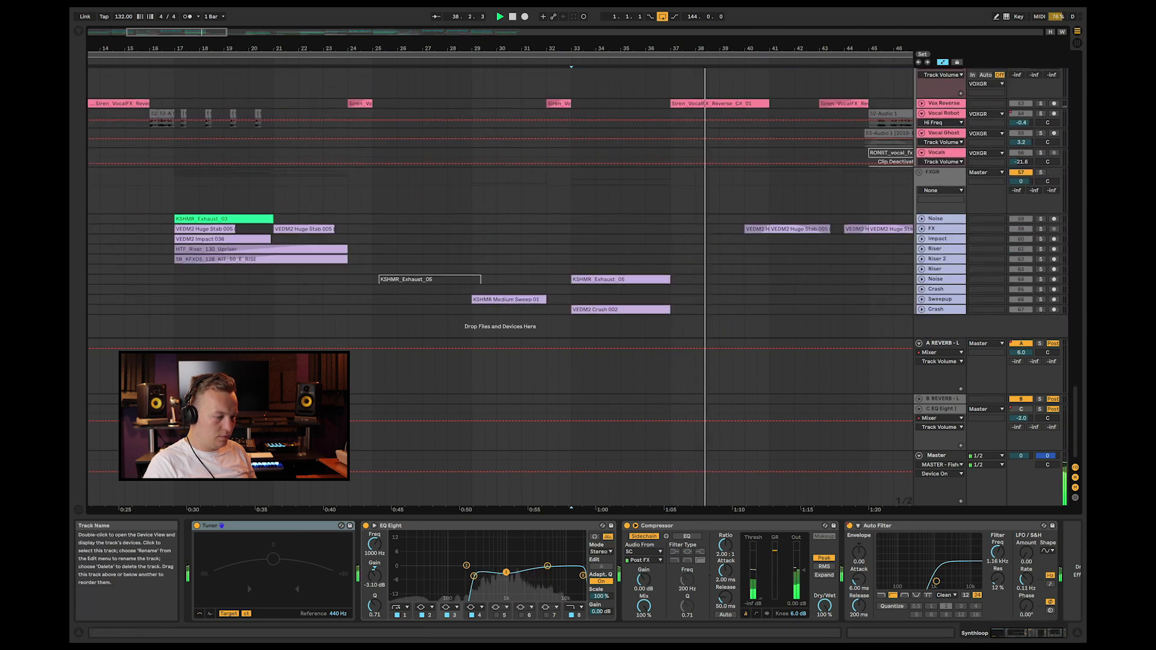
# - Audition the Vox Reverse track in solo and unfold it
pyautogui.scroll(1, 500, 286)
pyautogui.click(1039, 108)
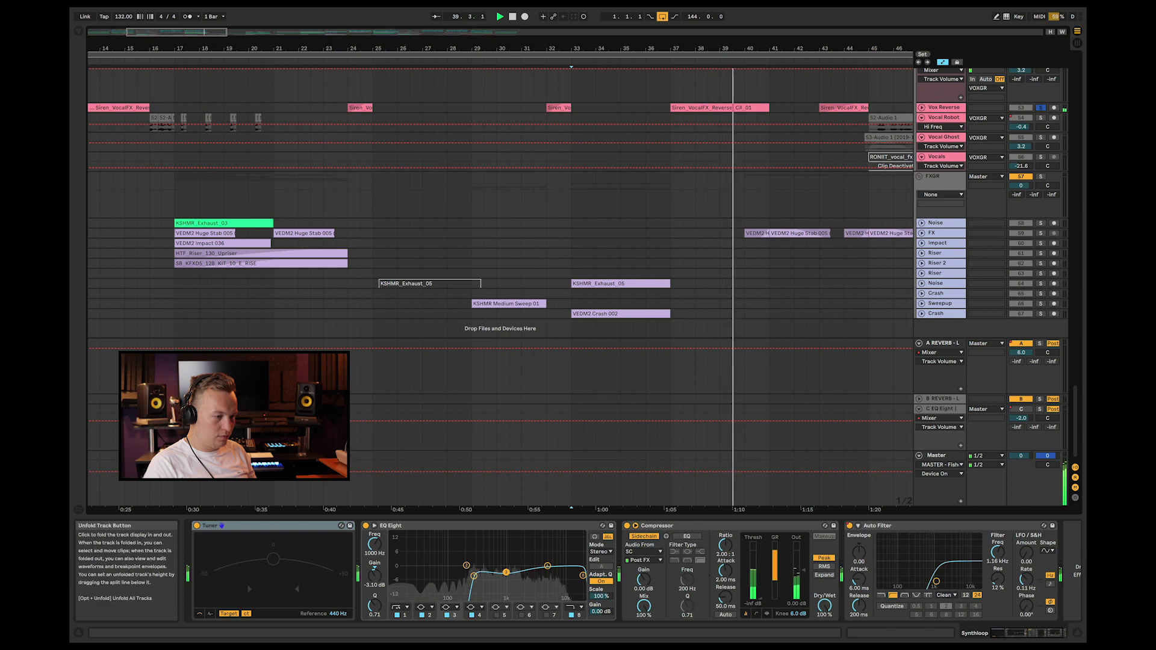
pyautogui.click(920, 108)
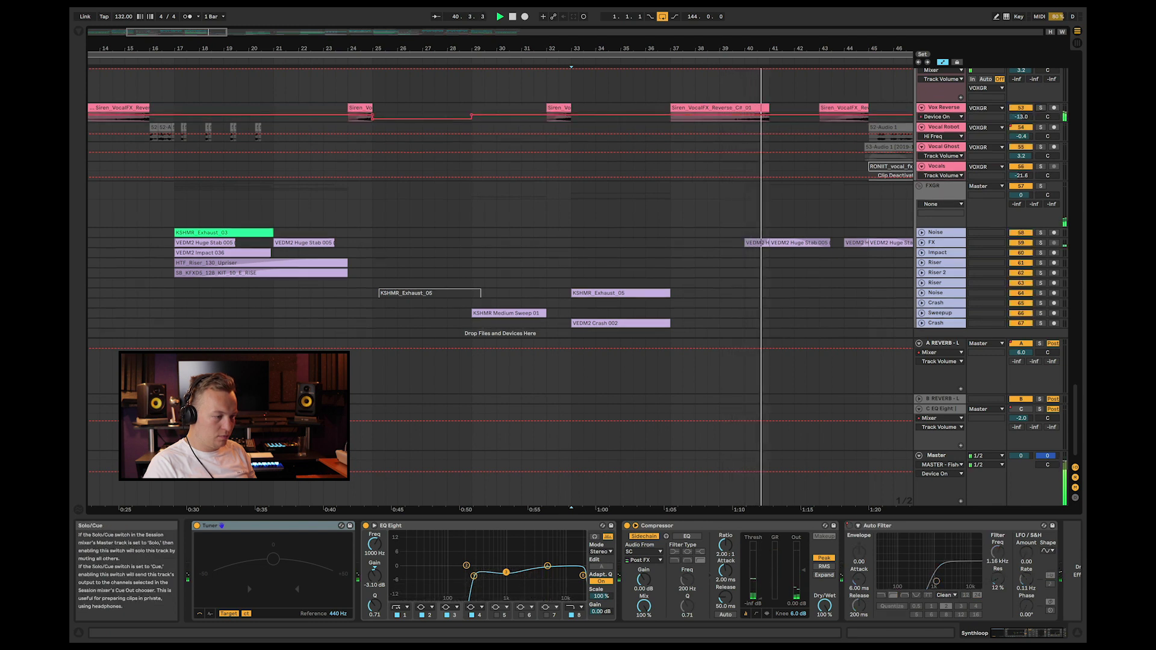